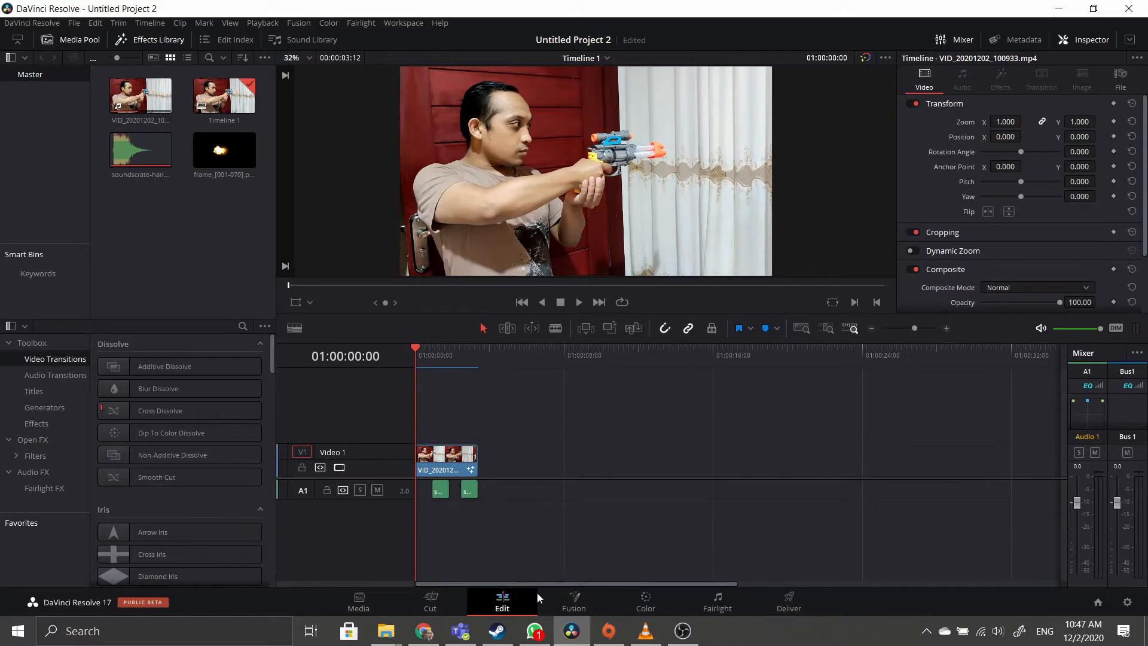
Show the Fusion node graph full width, with the keyframe view hidden.
left_click(575, 601)
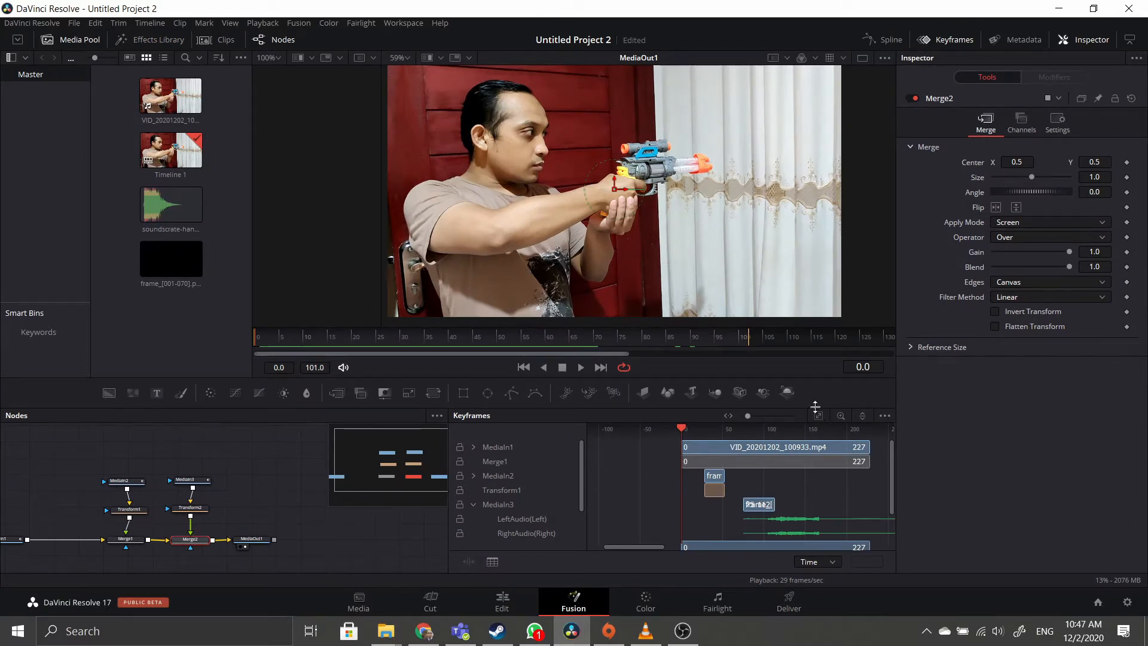
left_click(945, 40)
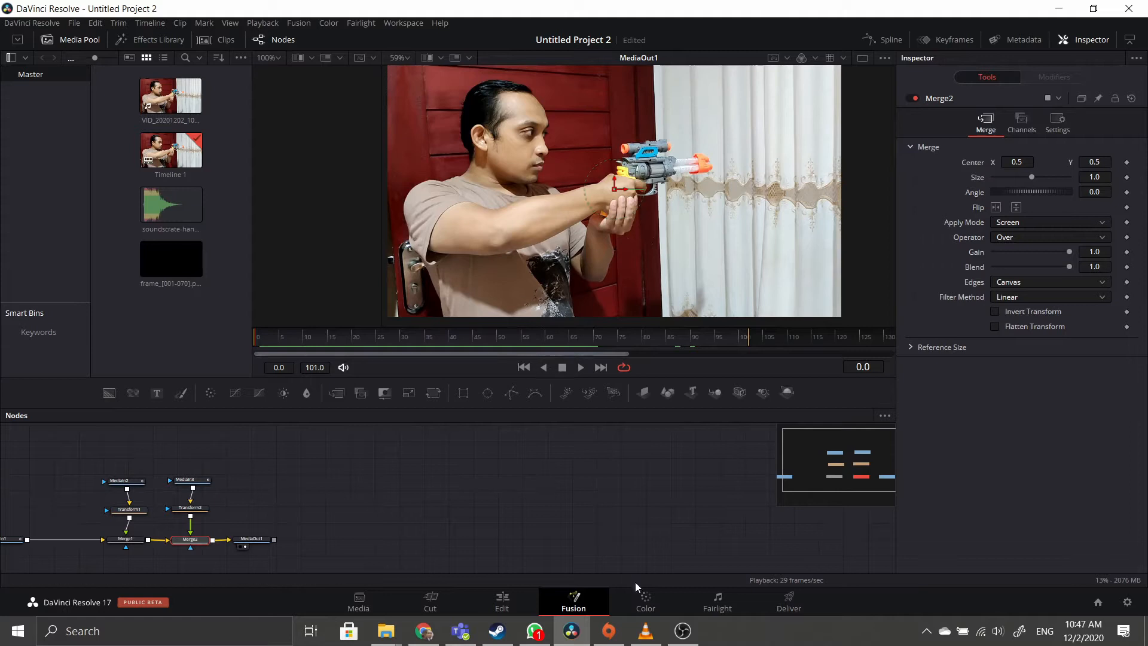
Play back Untitled.mp4 in VLC to review the glowing blaster shot.
left_click(647, 632)
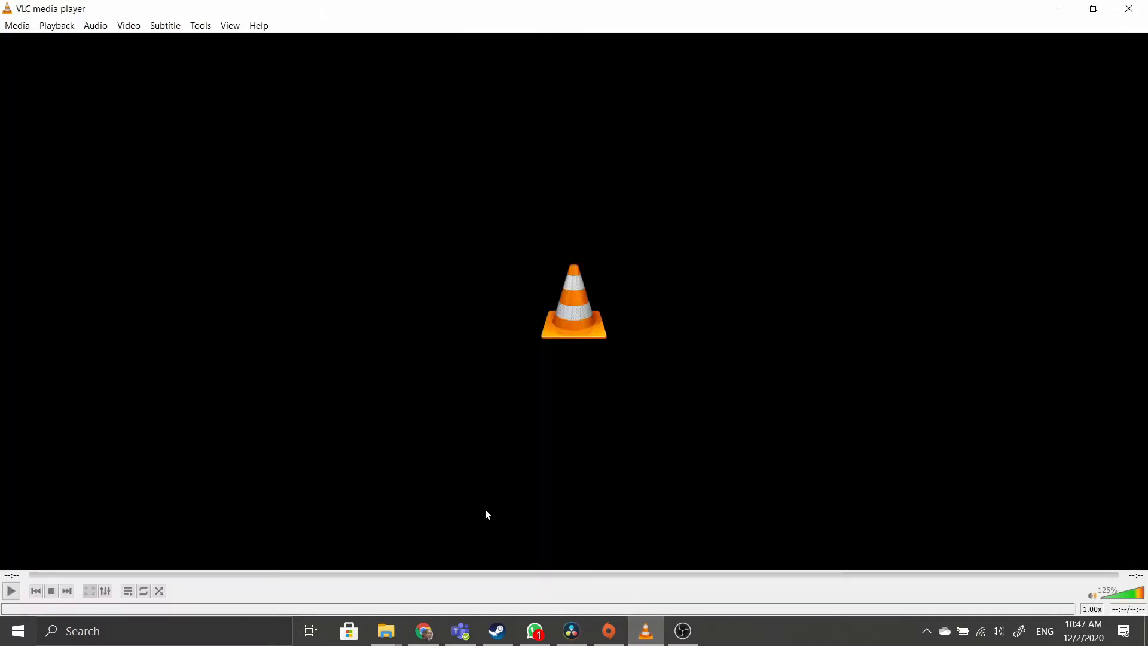
left_click(12, 595)
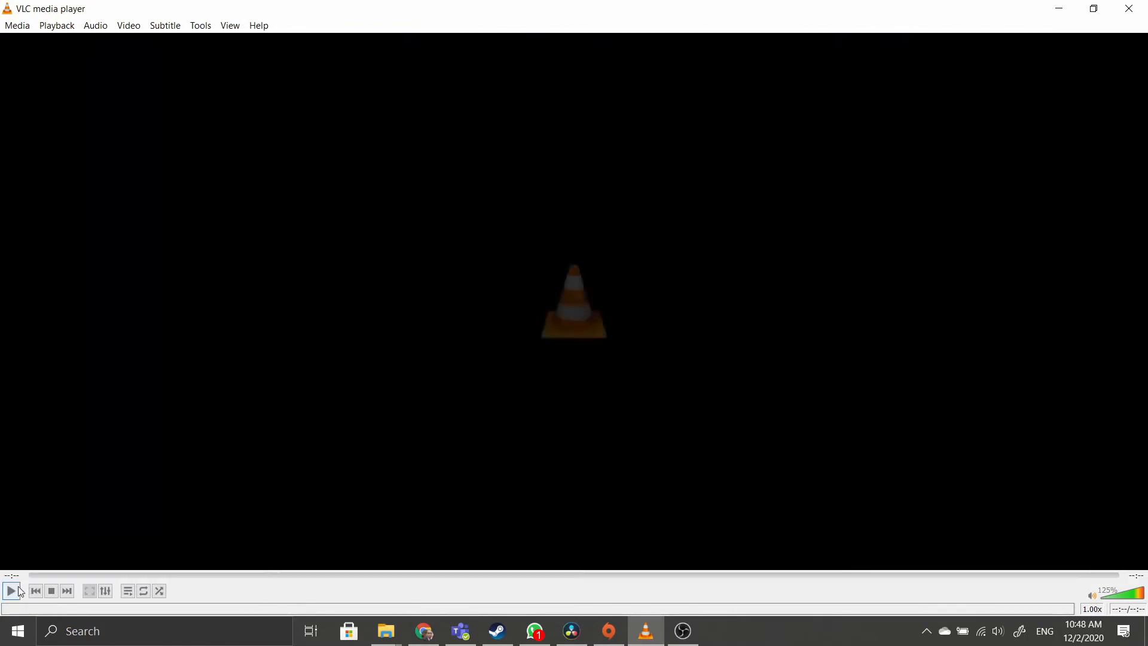
mouse_move(571, 631)
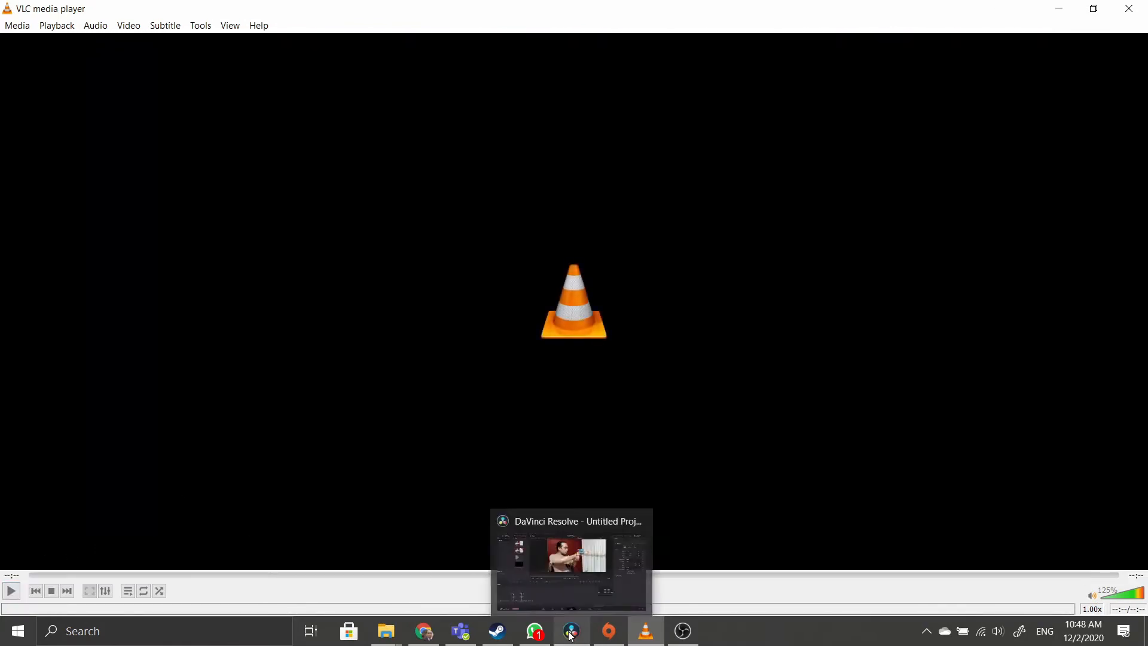
mouse_move(550, 604)
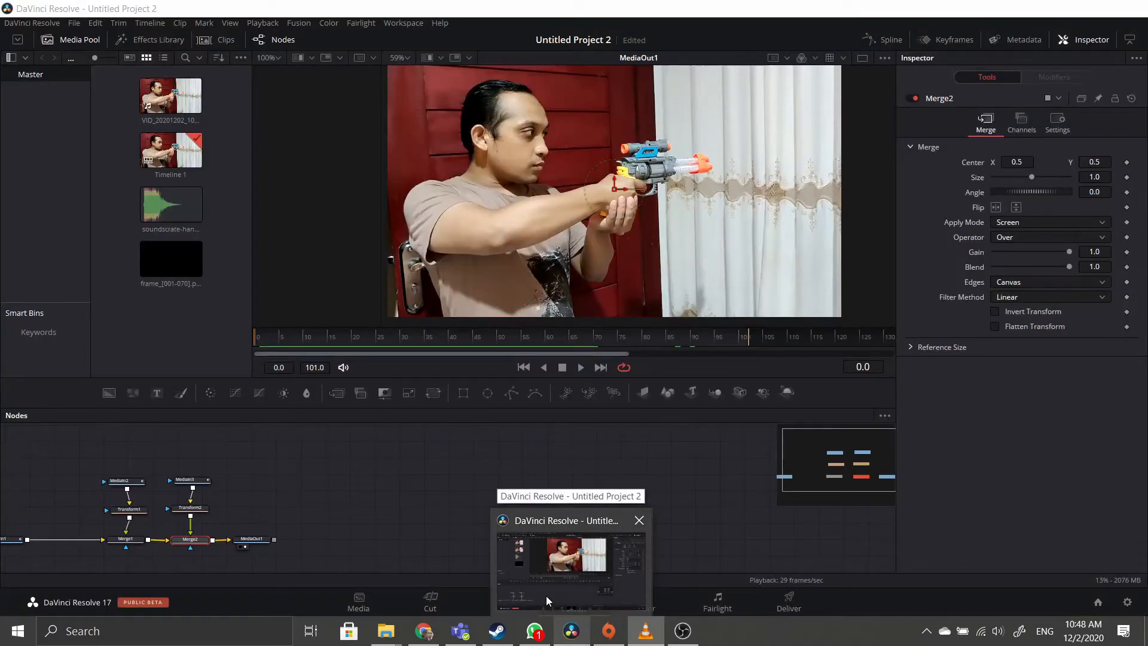
Preview the toy-gun video and handgun-shot sound in Resolve's Media page, then bring up FootageCrate's muzzle-flash page.
left_click(546, 595)
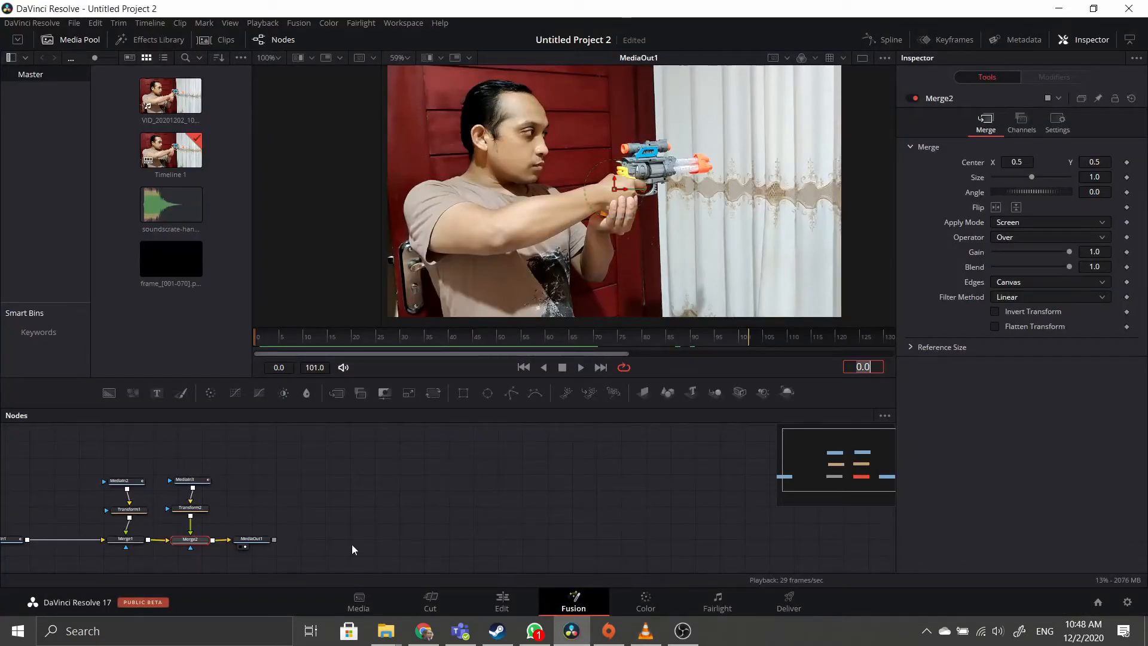
left_click(371, 602)
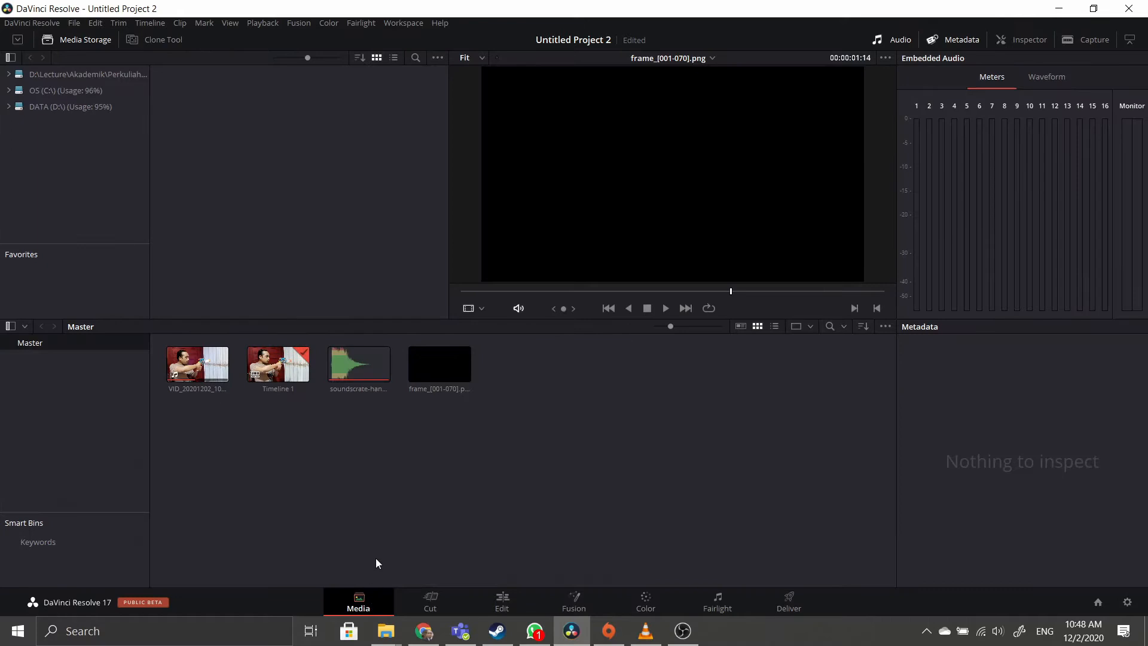
left_click(192, 377)
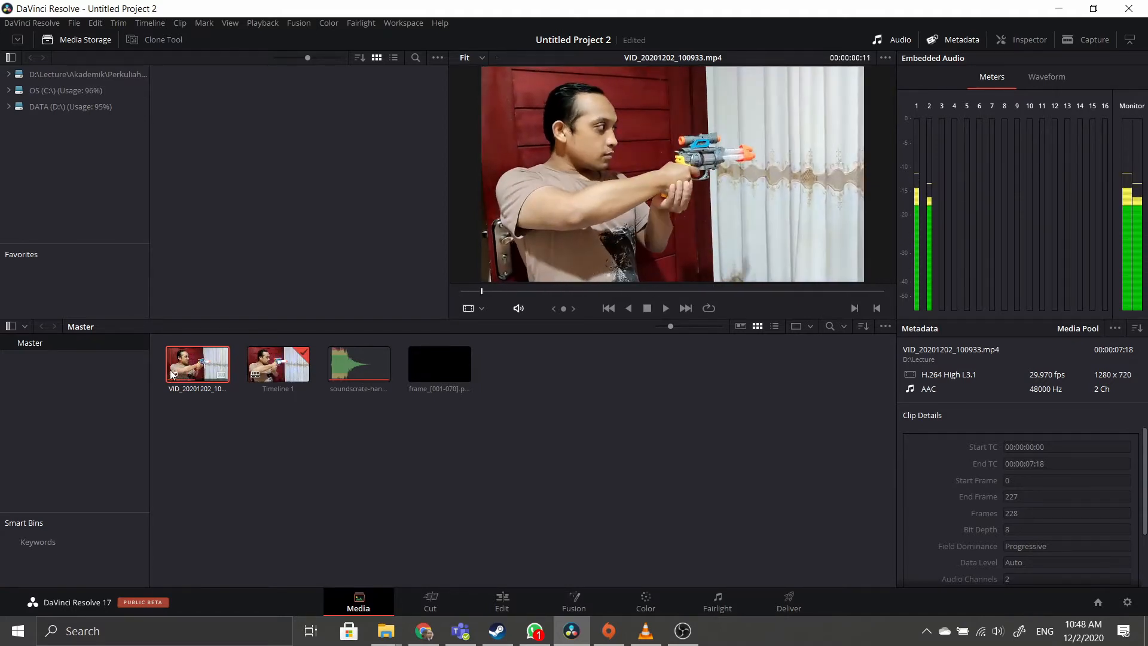
left_click(361, 363)
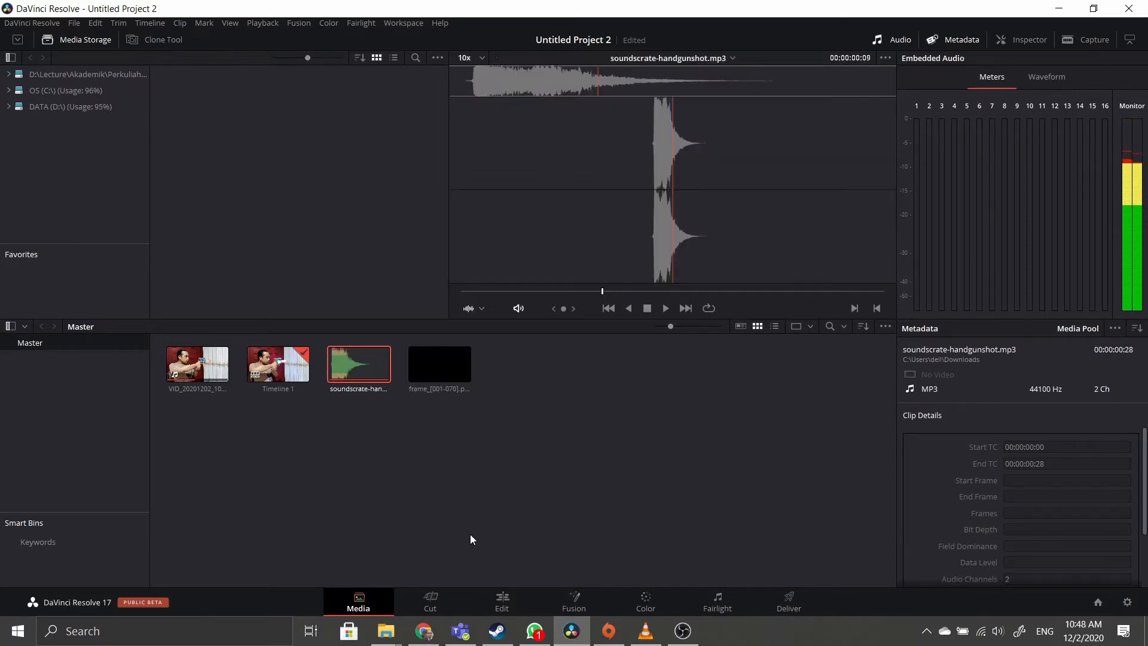
left_click(423, 631)
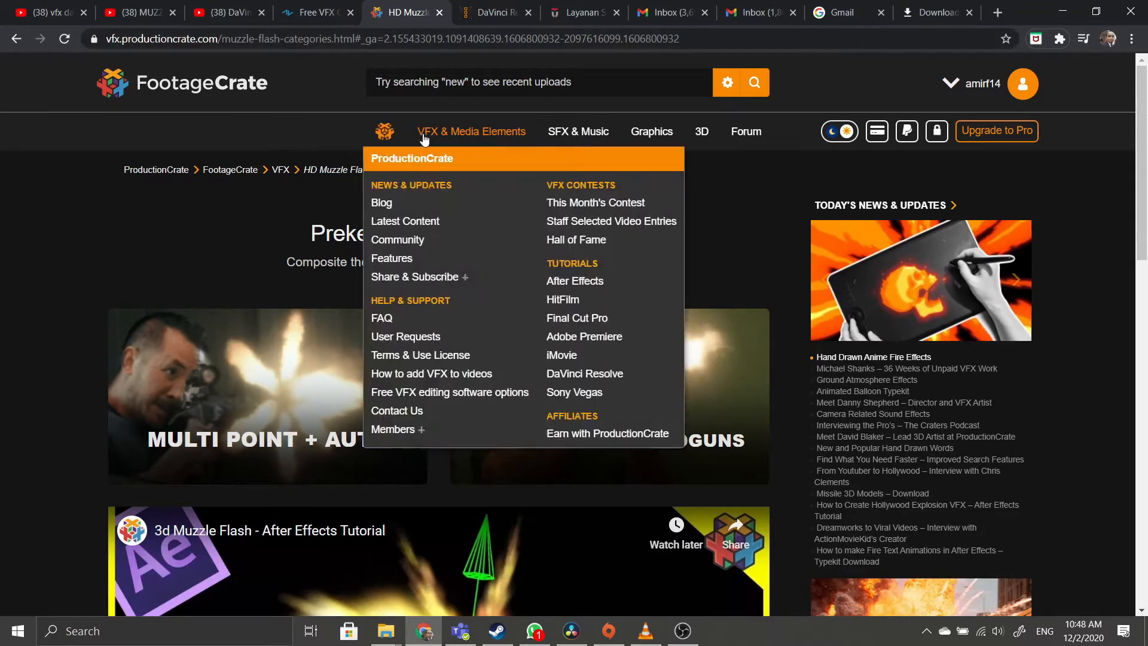
Look over the ActionVFX free VFX page and the DaVinci Fusion tutorial video.
mouse_move(1014, 81)
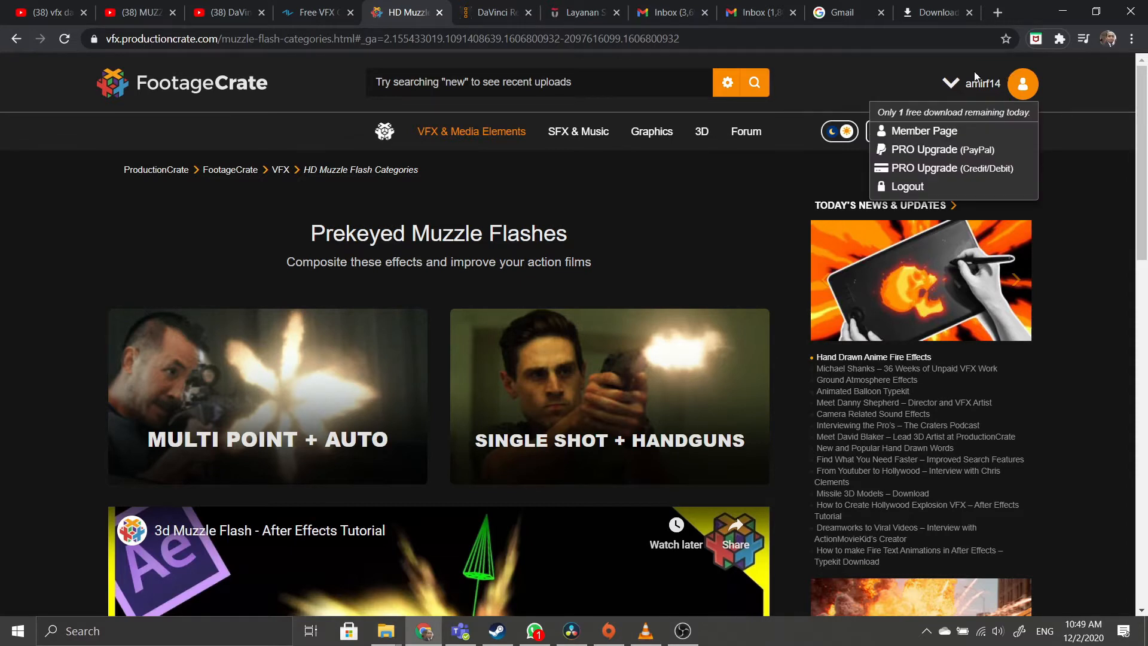
left_click(311, 12)
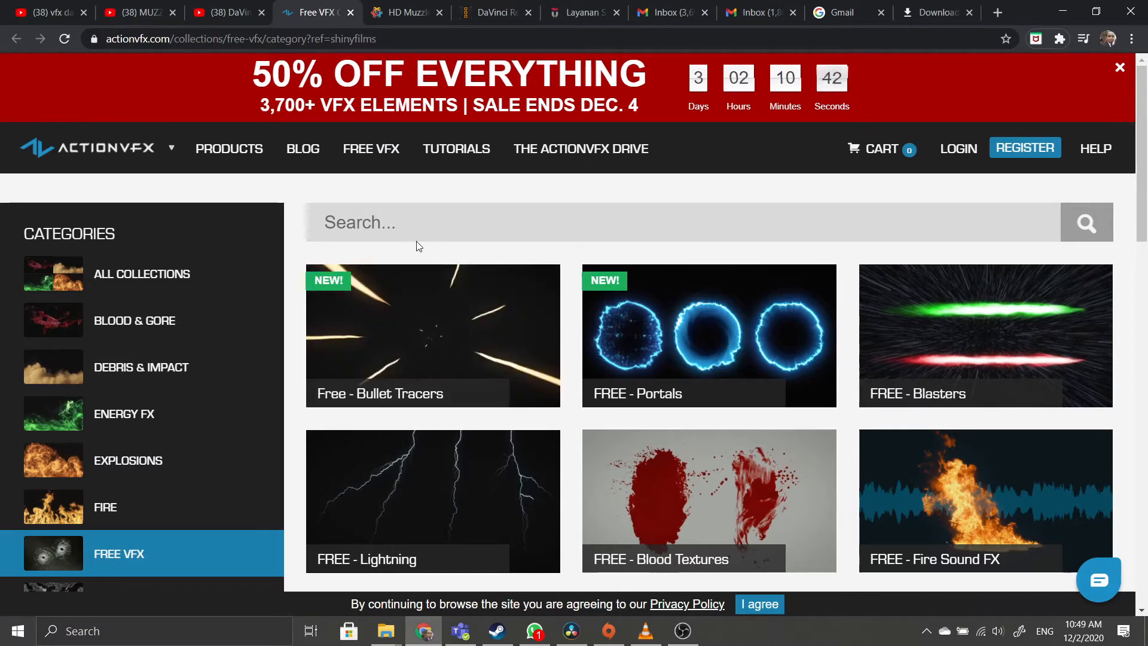
left_click(389, 6)
left_click(329, 13)
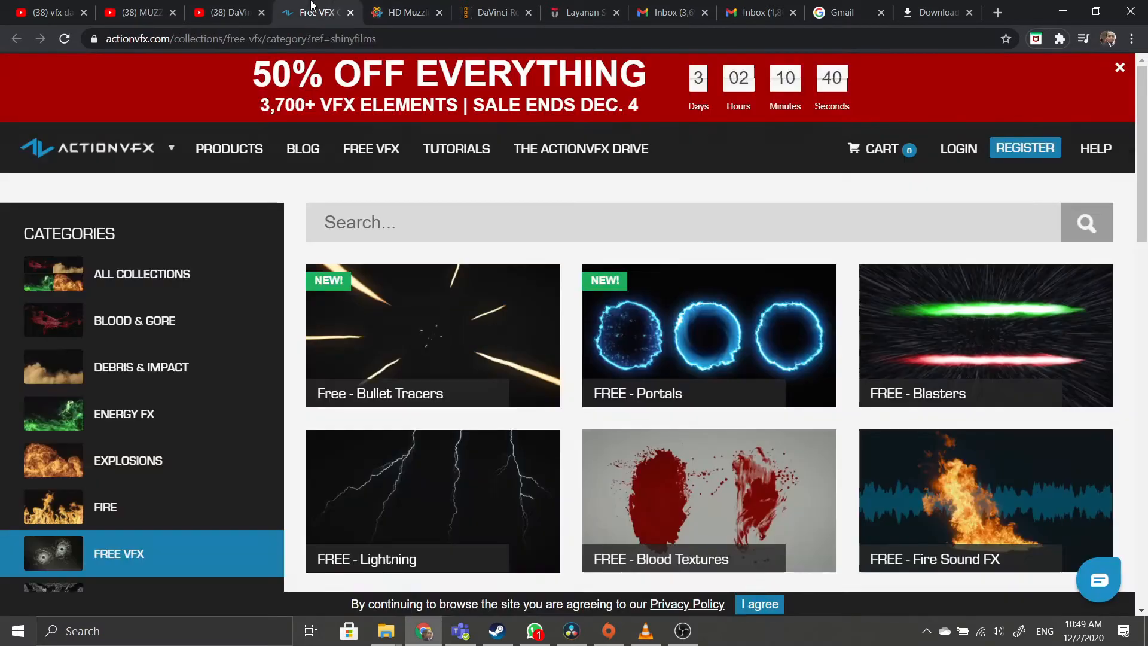
left_click(240, 6)
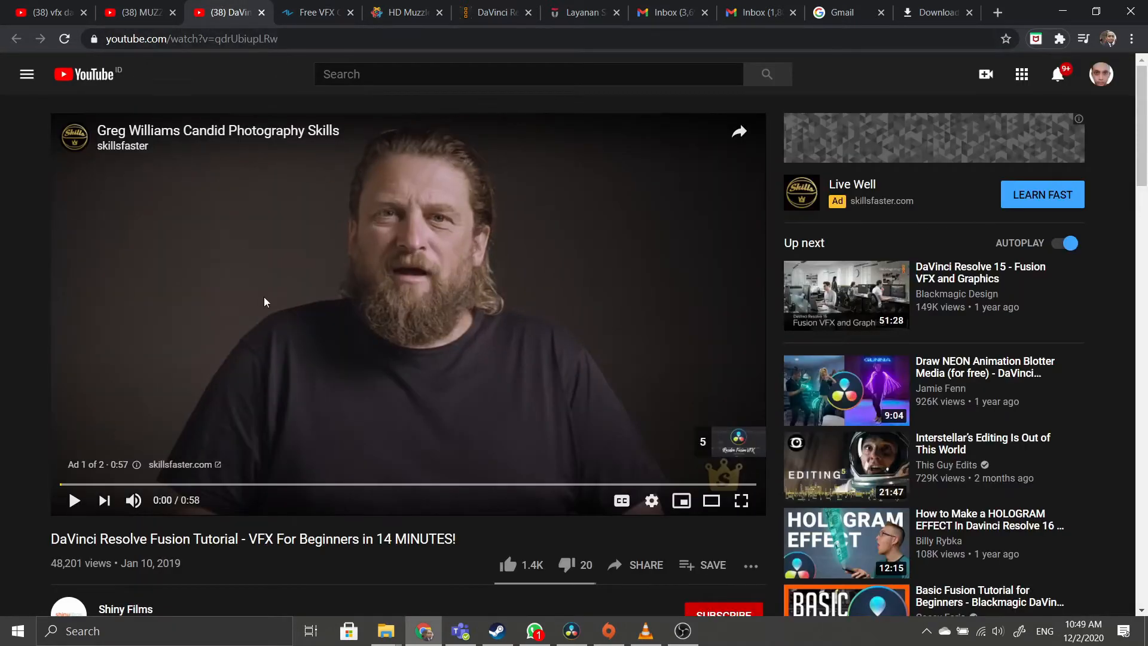
scroll(267, 303, "down", 3)
scroll(267, 261, "down", 3)
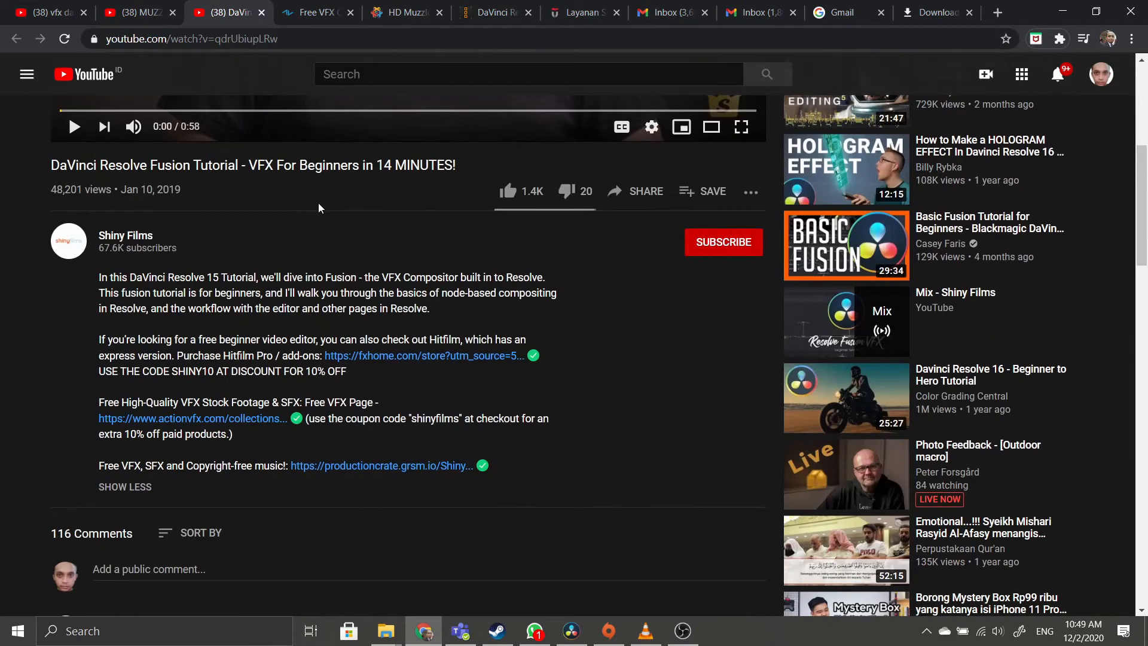
Check the muzzle flash tutorial, return to FootageCrate's Prekeyed Muzzle Flashes page, and bring up OBS.
left_click(143, 12)
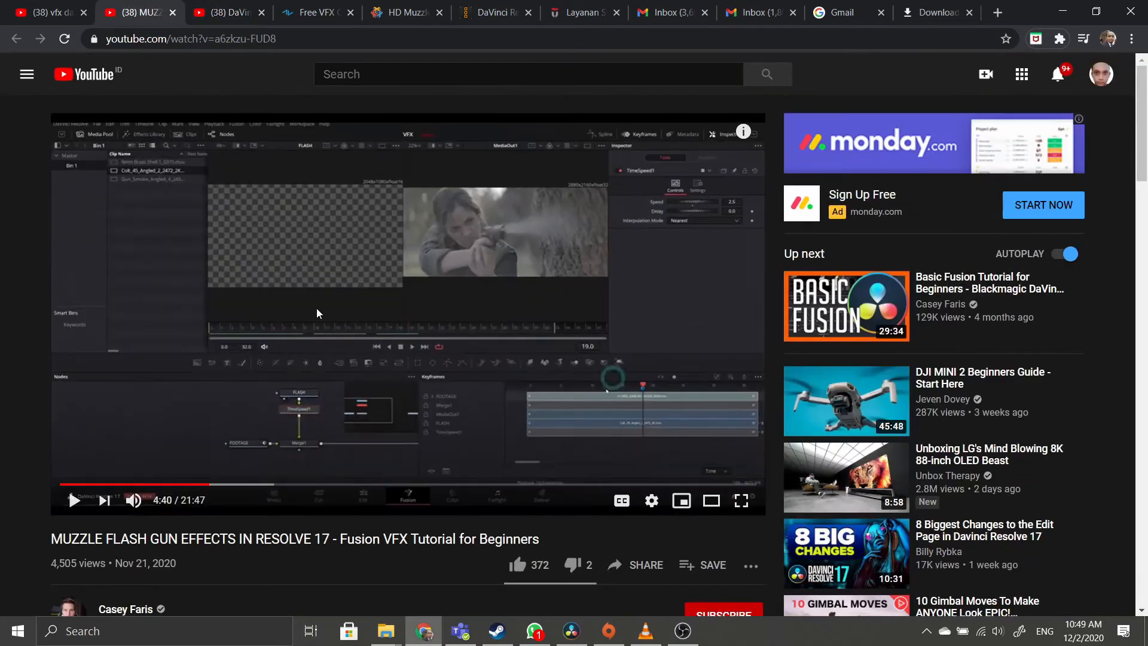
scroll(319, 314, "down", 2)
scroll(319, 314, "up", 2)
scroll(319, 314, "down", 3)
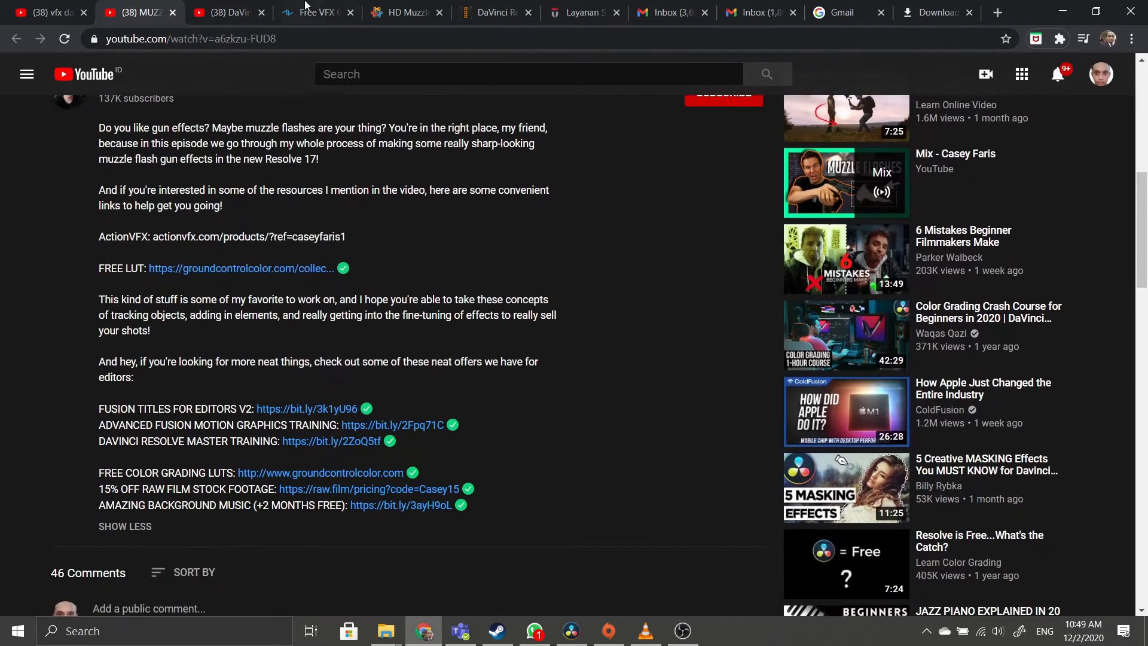
left_click(308, 8)
left_click(382, 5)
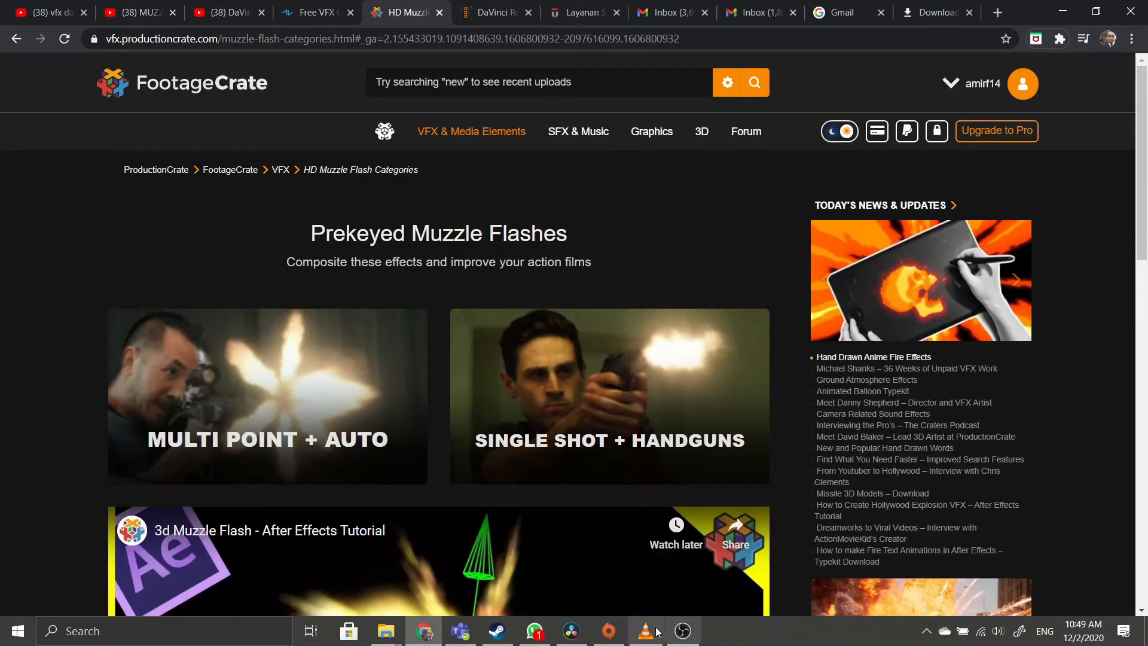
left_click(678, 632)
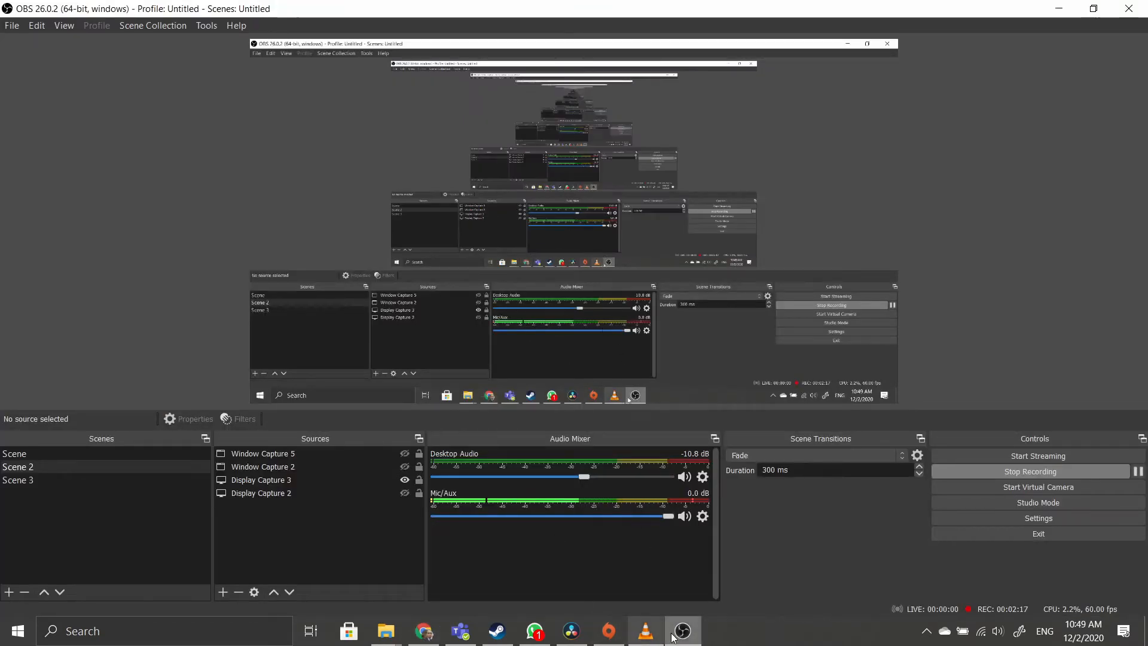
Minimize OBS, clear Resolve's media-pool selection, and view the DaVinci Resolve 17 product page.
left_click(679, 634)
left_click(572, 631)
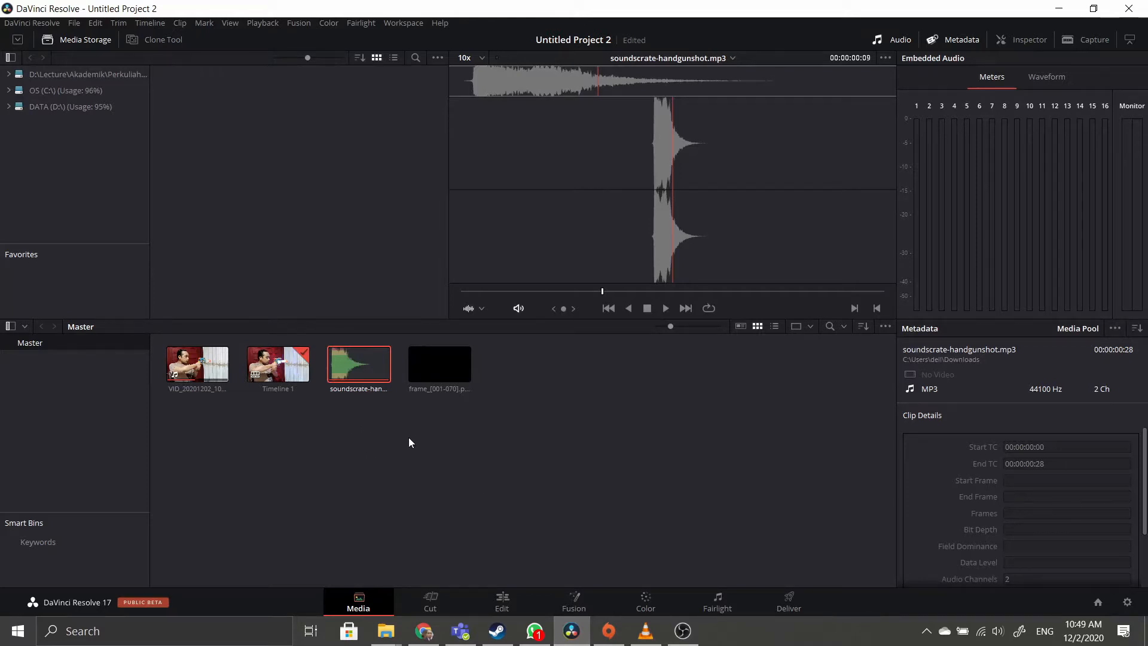
left_click(375, 443)
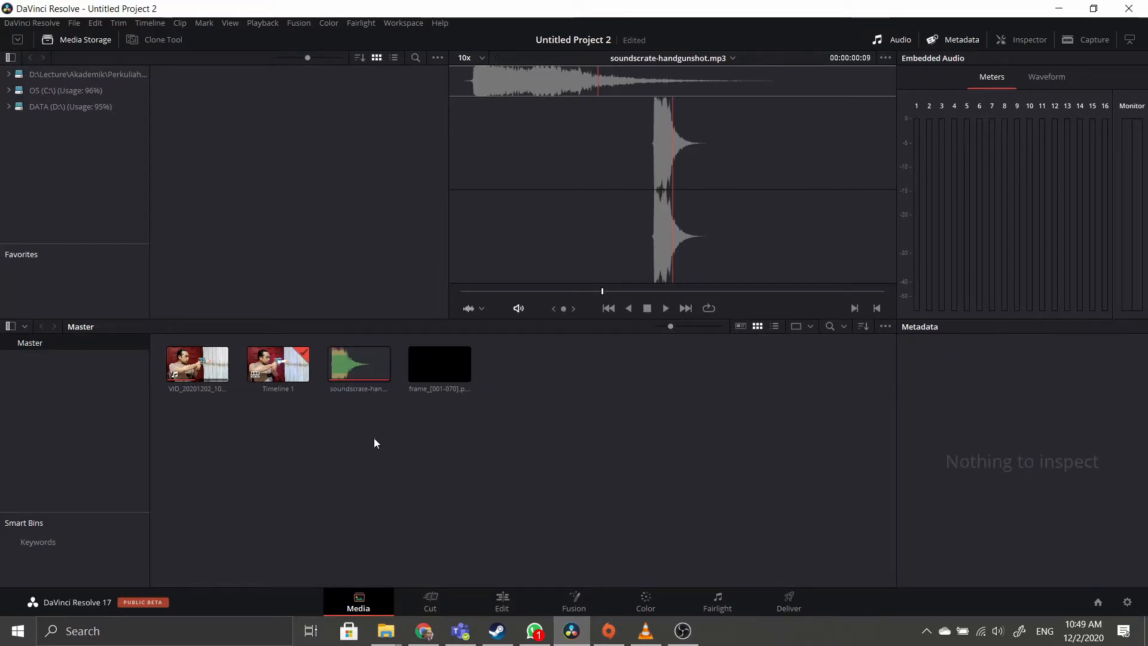
right_click(310, 440)
left_click(267, 450)
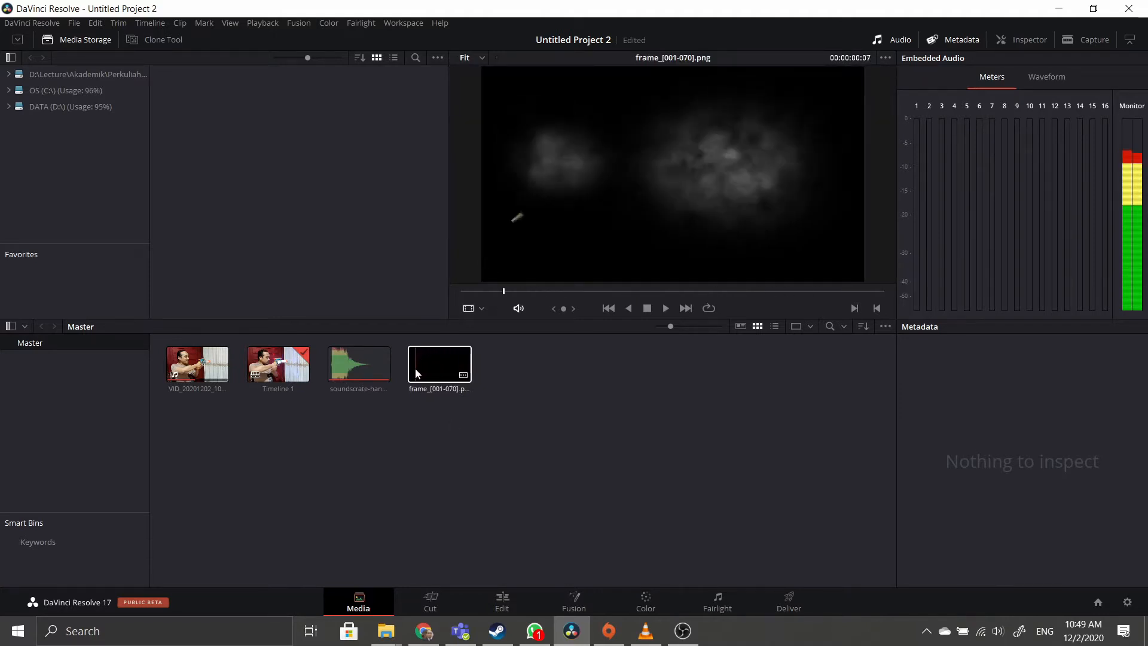
left_click(423, 631)
left_click(479, 15)
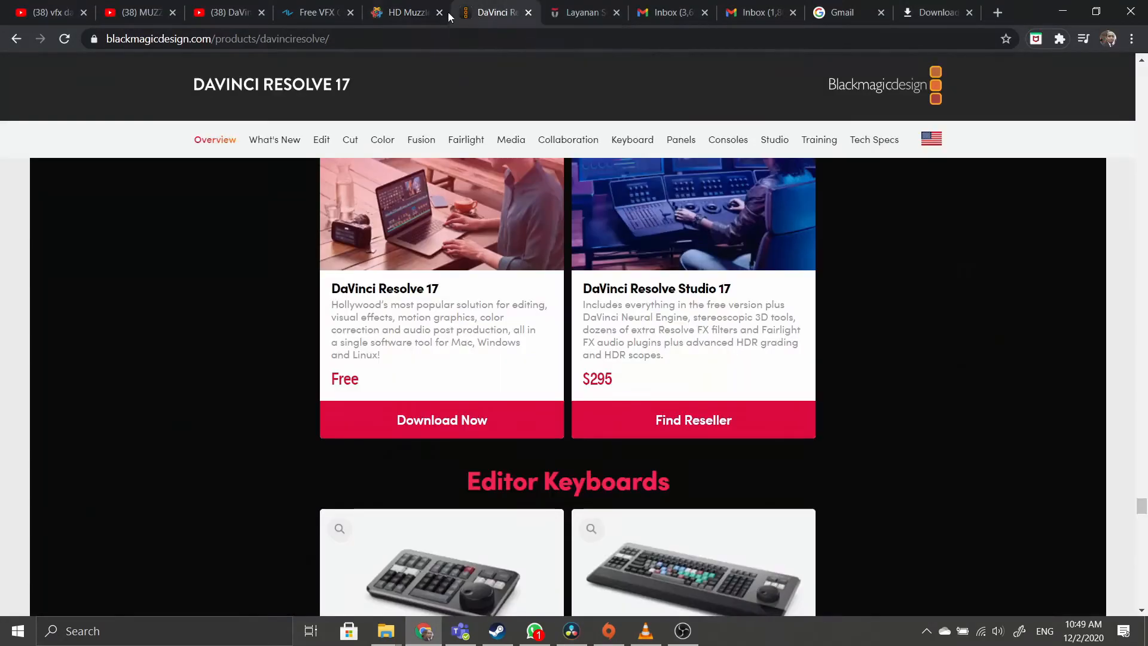
Preview the 'Muzzle Flash Side with Shell 4' effect in FootageCrate's Single Shot + Handguns set.
left_click(418, 12)
left_click(688, 357)
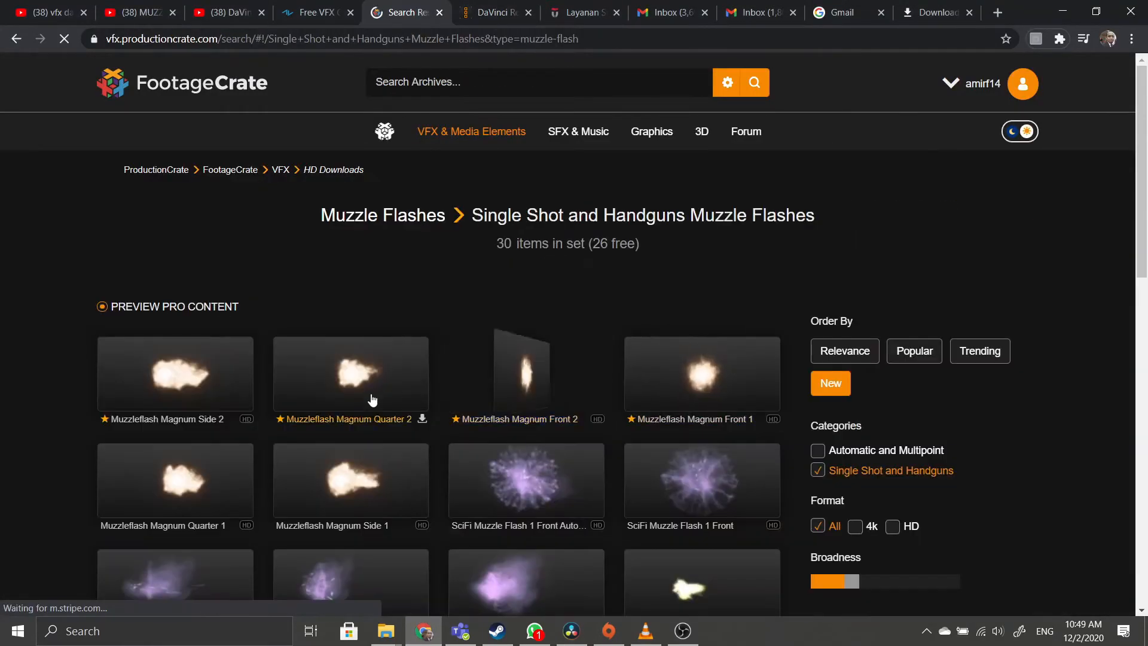
scroll(257, 413, "down", 3)
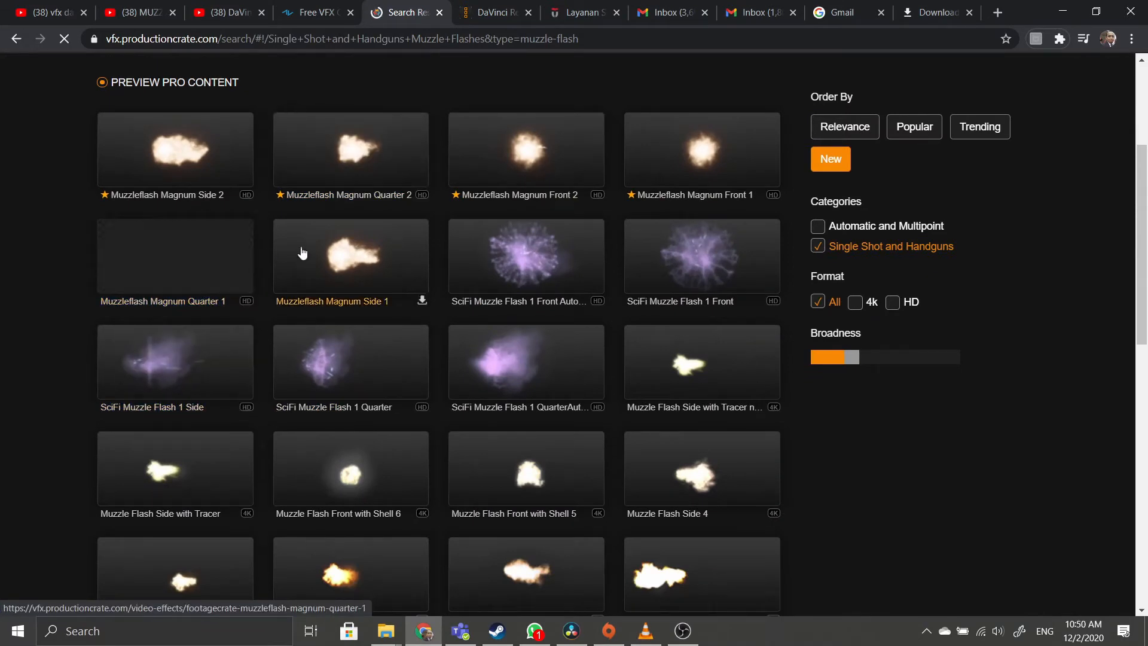
scroll(159, 293, "down", 5)
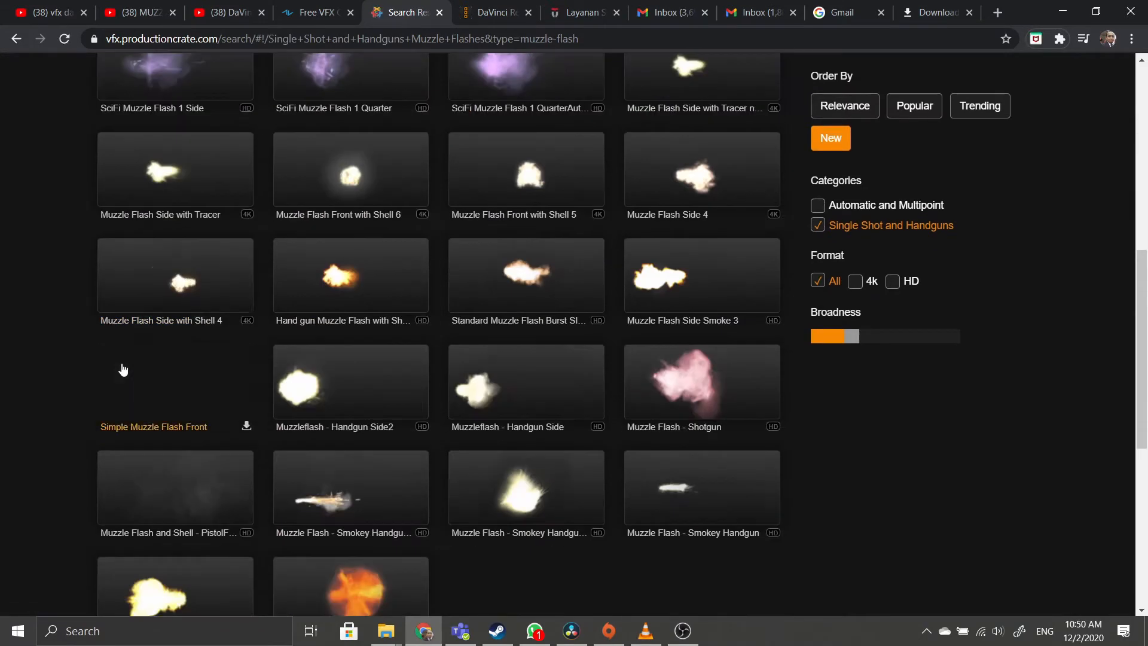
left_click(167, 272)
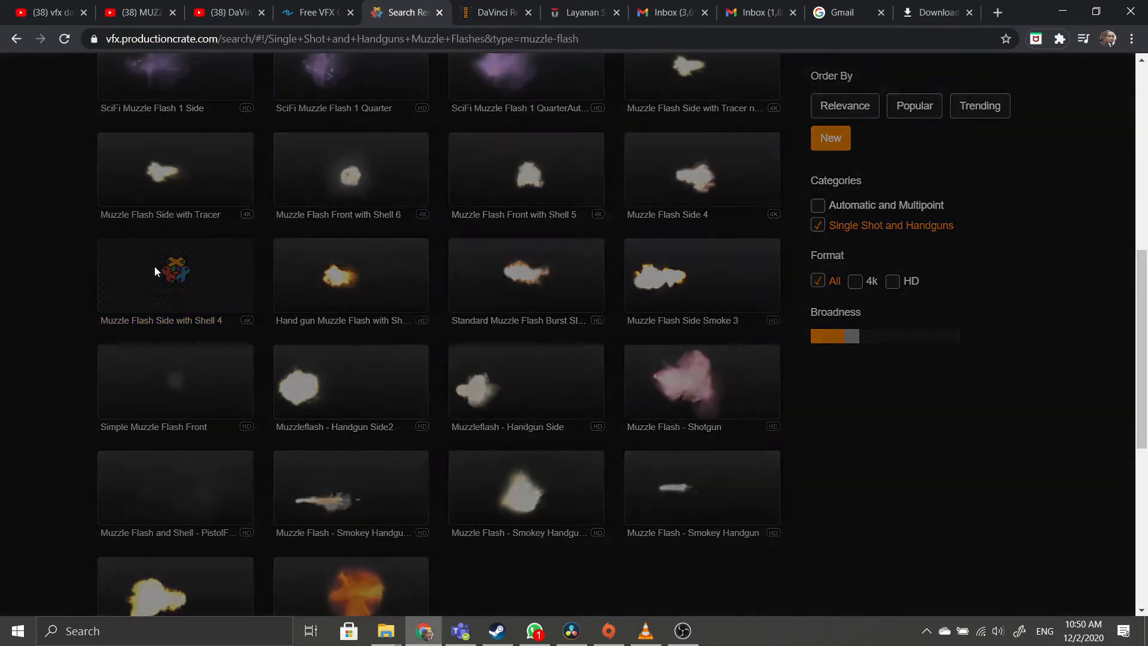
mouse_move(628, 486)
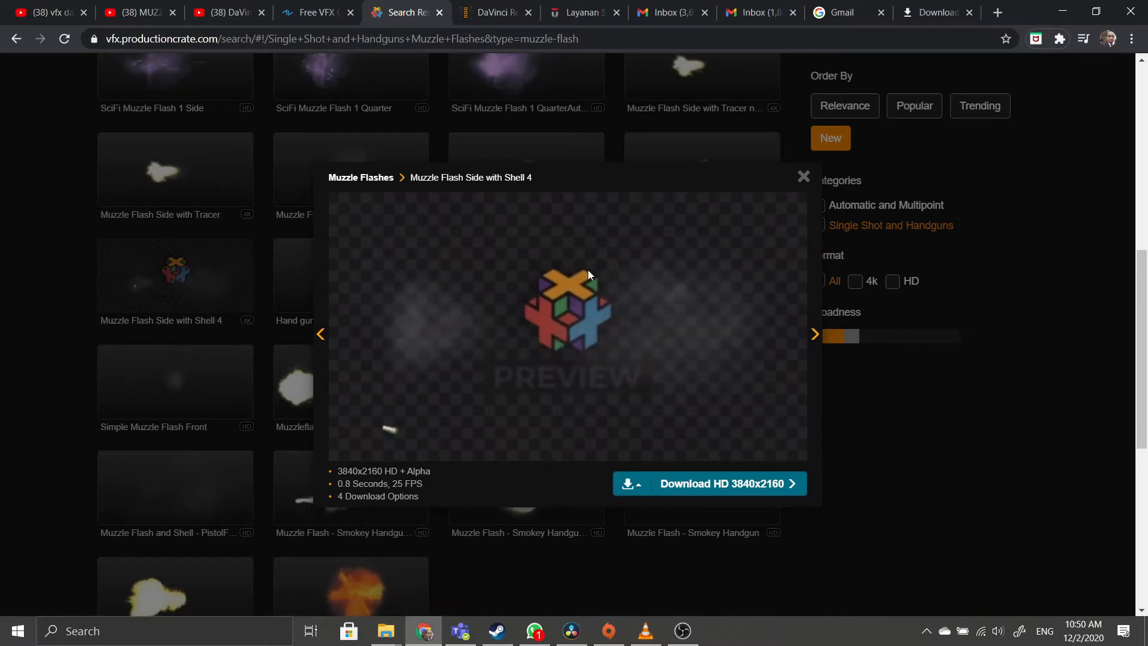
left_click(902, 368)
scroll(712, 379, "up", 9)
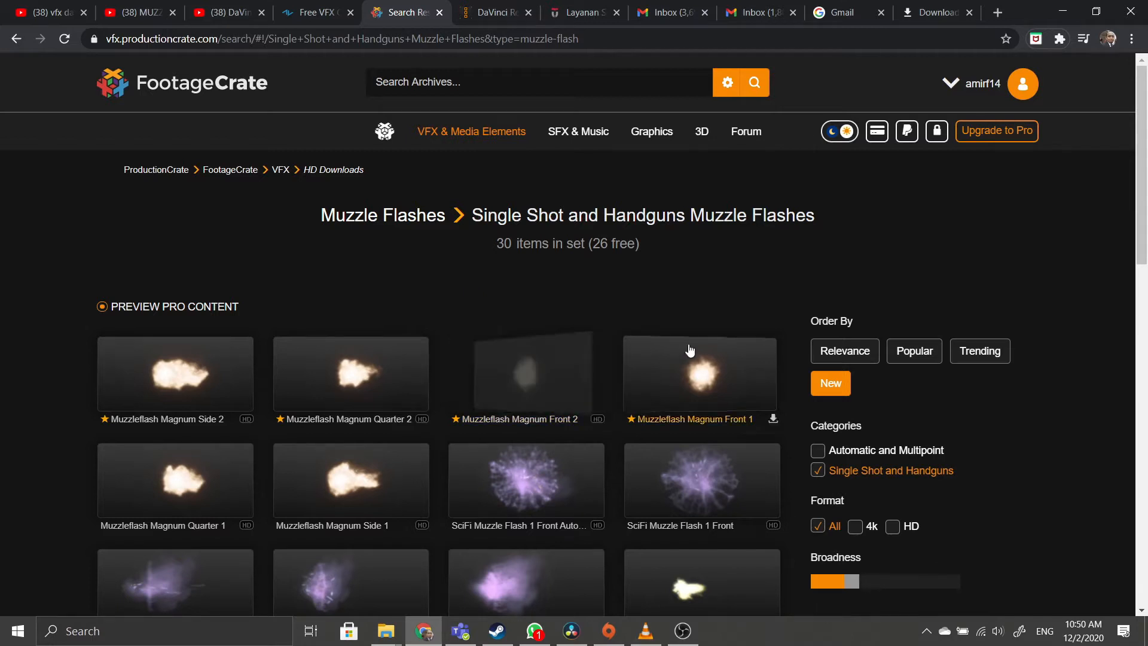
Browse FootageCrate's Explosions effects category.
mouse_move(474, 135)
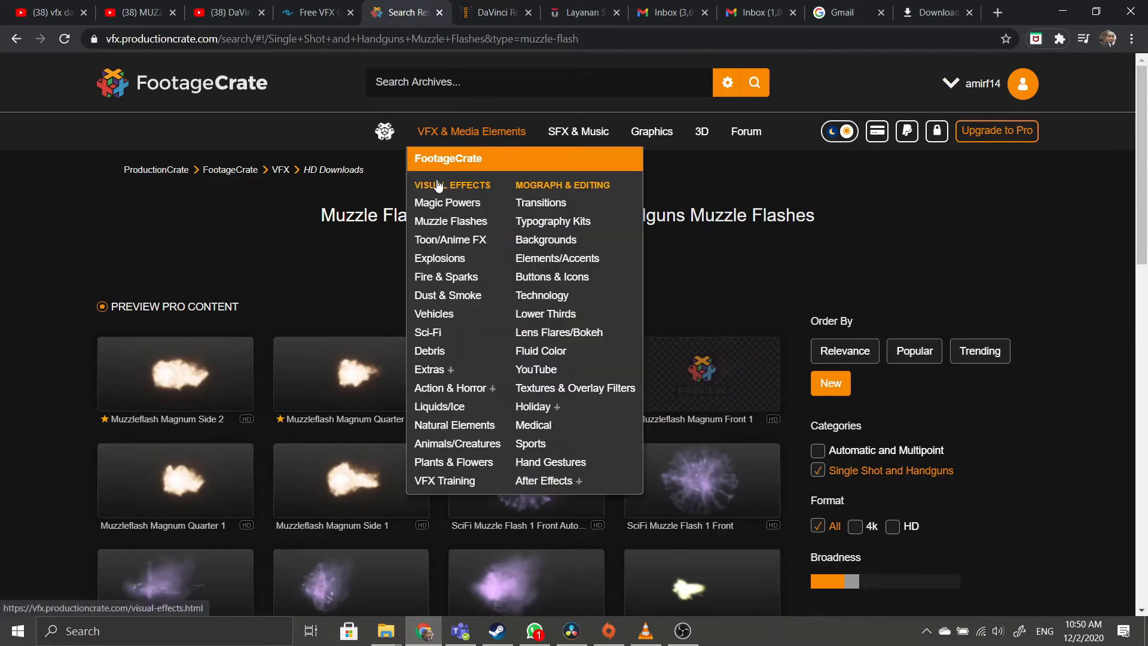
left_click(441, 263)
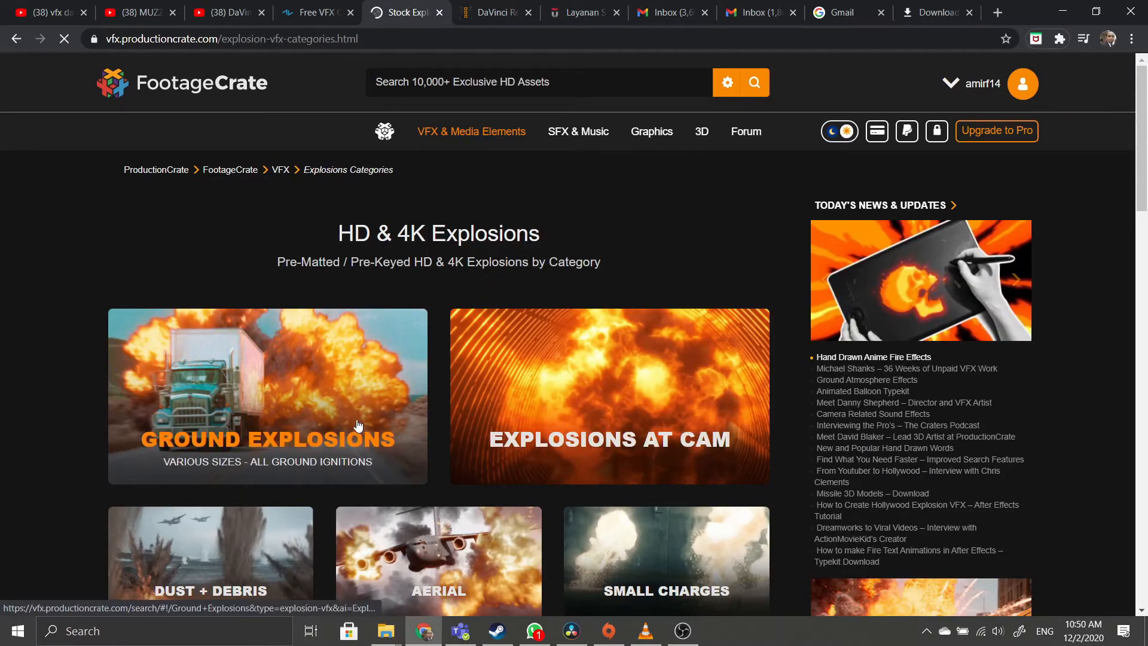
scroll(357, 414, "down", 3)
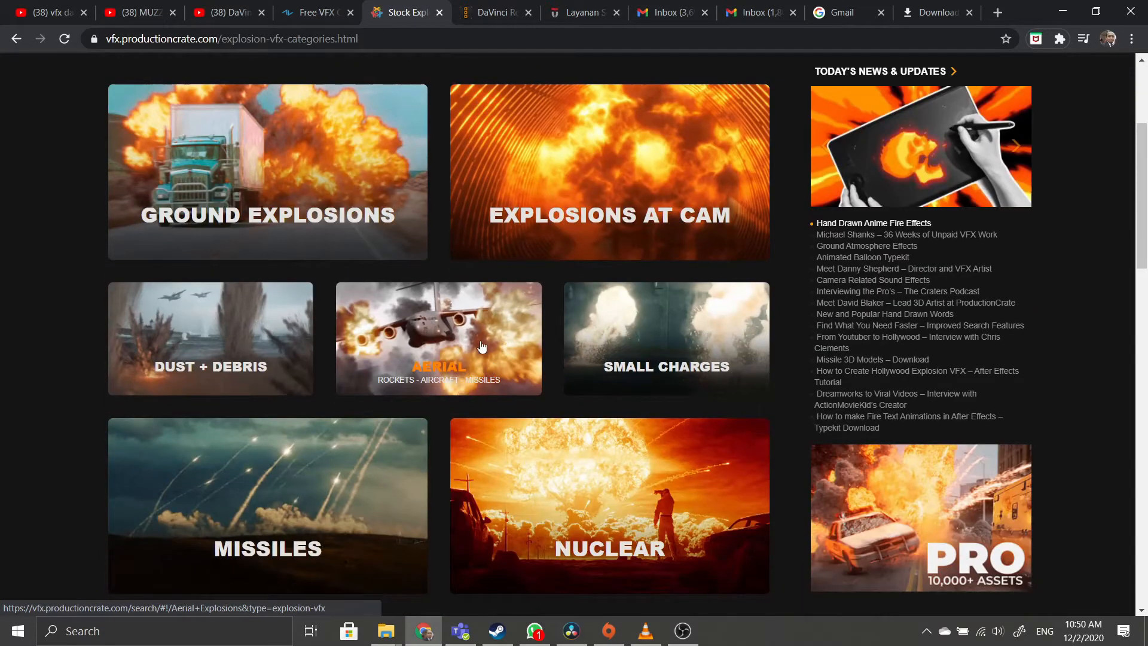
scroll(498, 357, "up", 3)
View the Sci-Fi Video Effects category, then return to DaVinci Resolve's Media page.
mouse_move(485, 132)
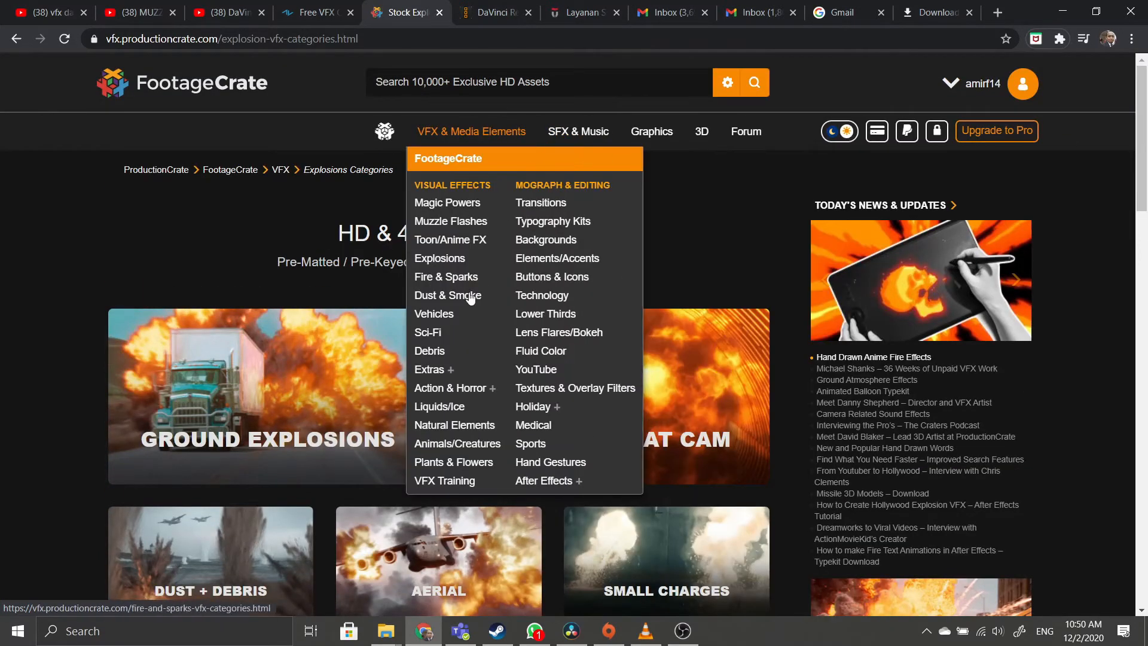
left_click(428, 332)
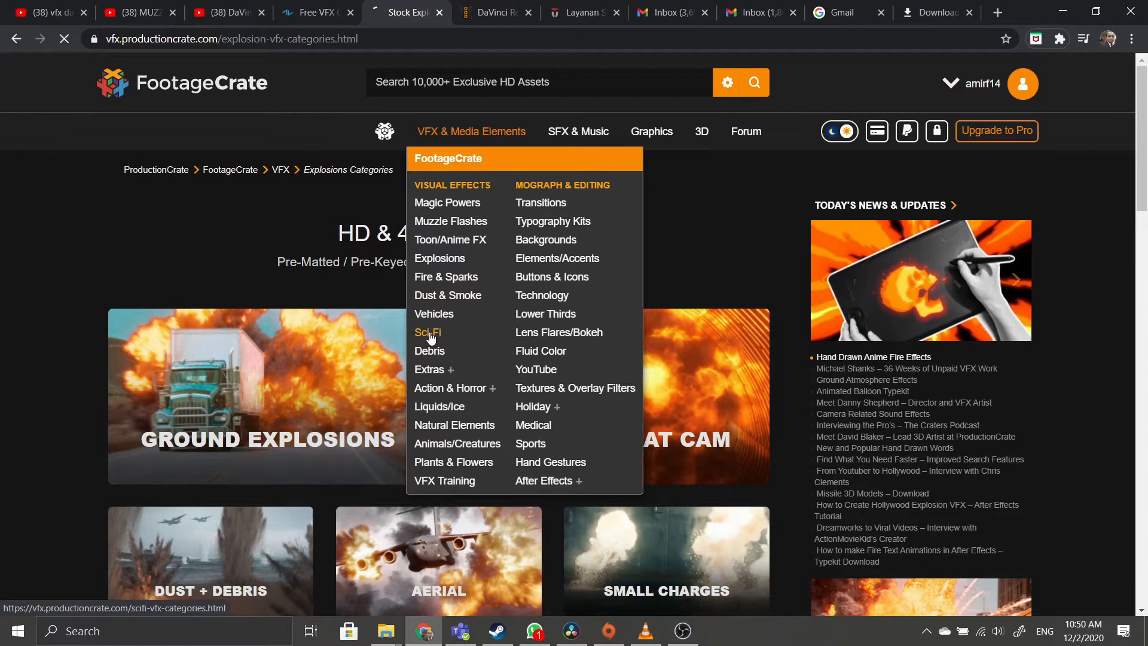
scroll(580, 260, "down", 3)
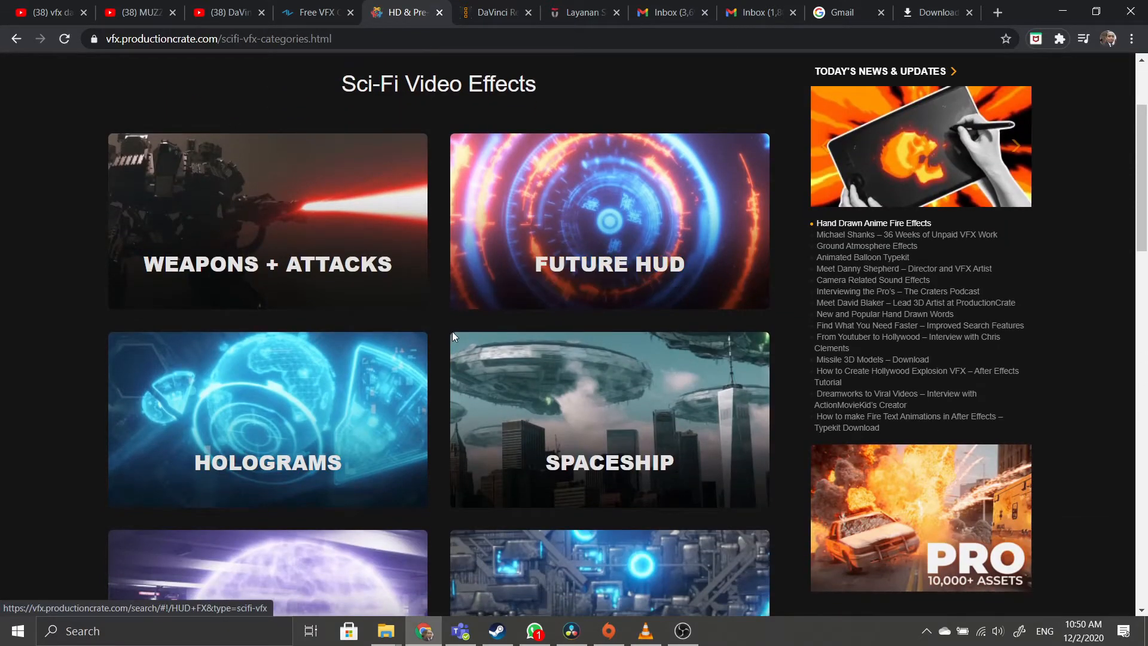
scroll(285, 314, "up", 3)
mouse_move(412, 139)
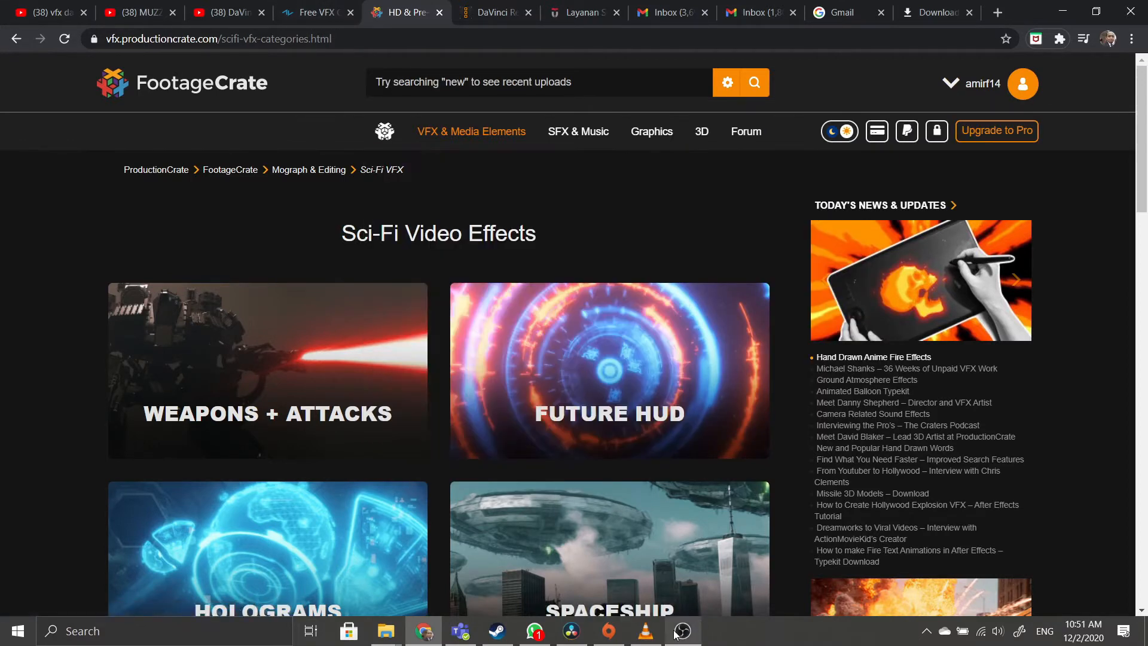
mouse_move(674, 634)
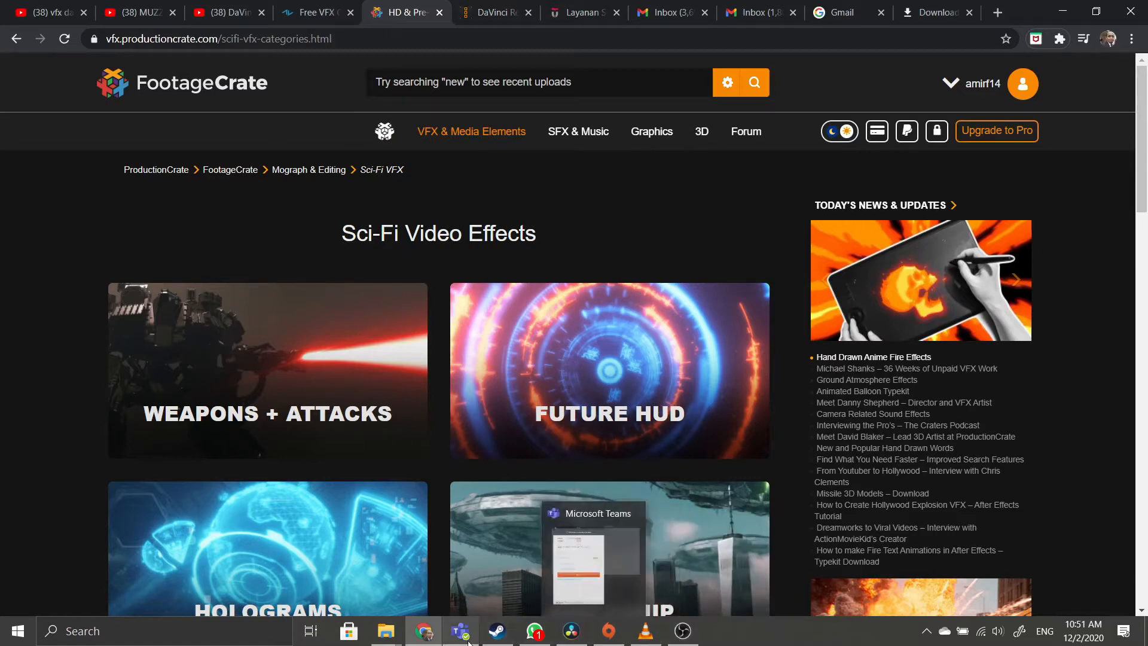
left_click(572, 631)
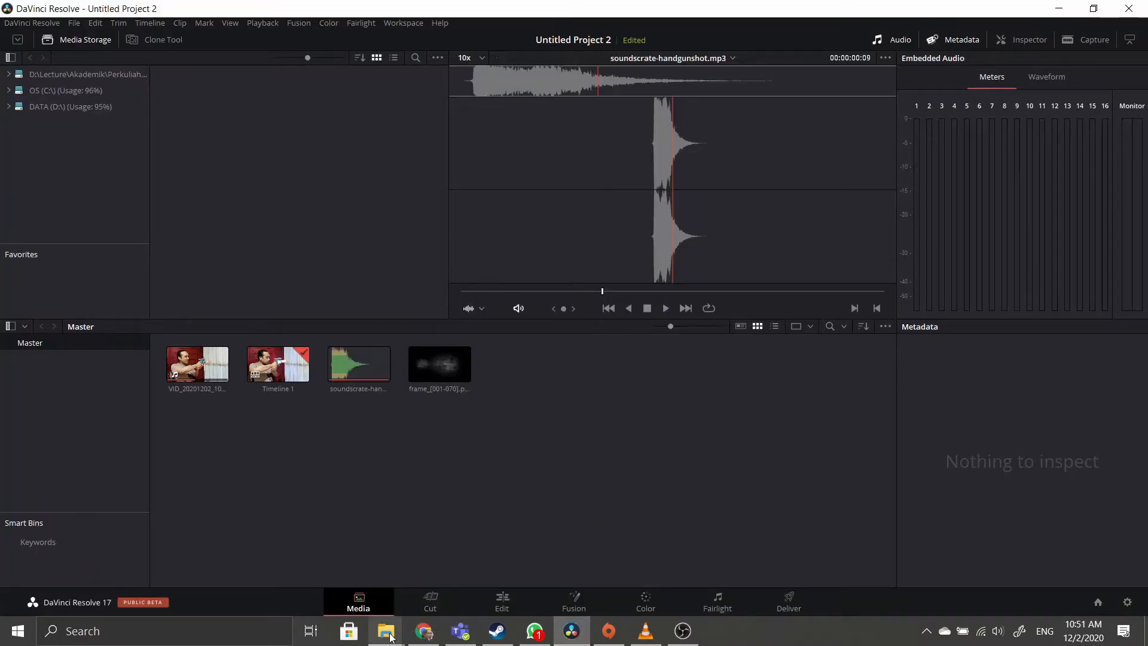
Import frame_001.png through frame_020.png from the muzzle-flash folder into Resolve's media pool.
mouse_move(386, 631)
left_click(441, 583)
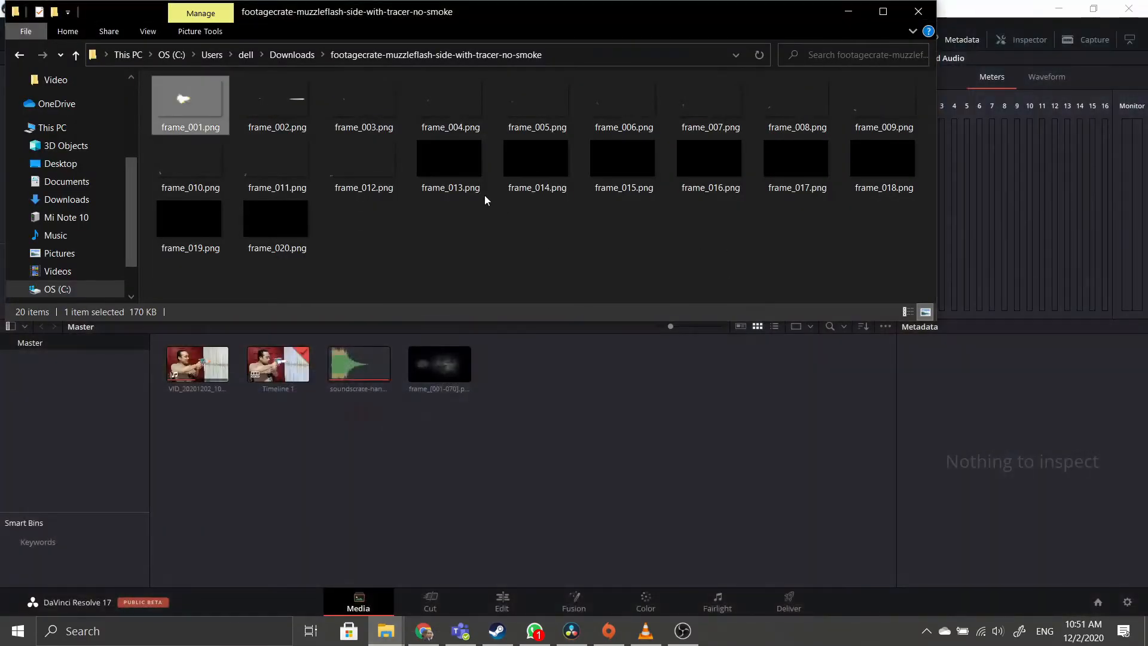
left_click(457, 268)
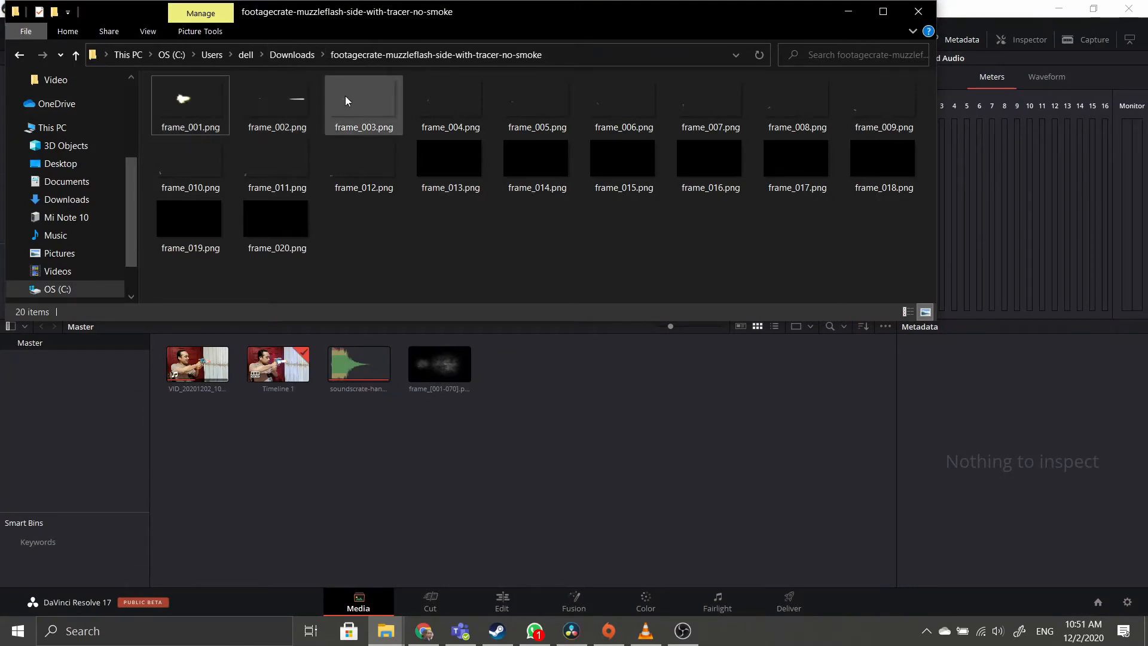
left_click(206, 116)
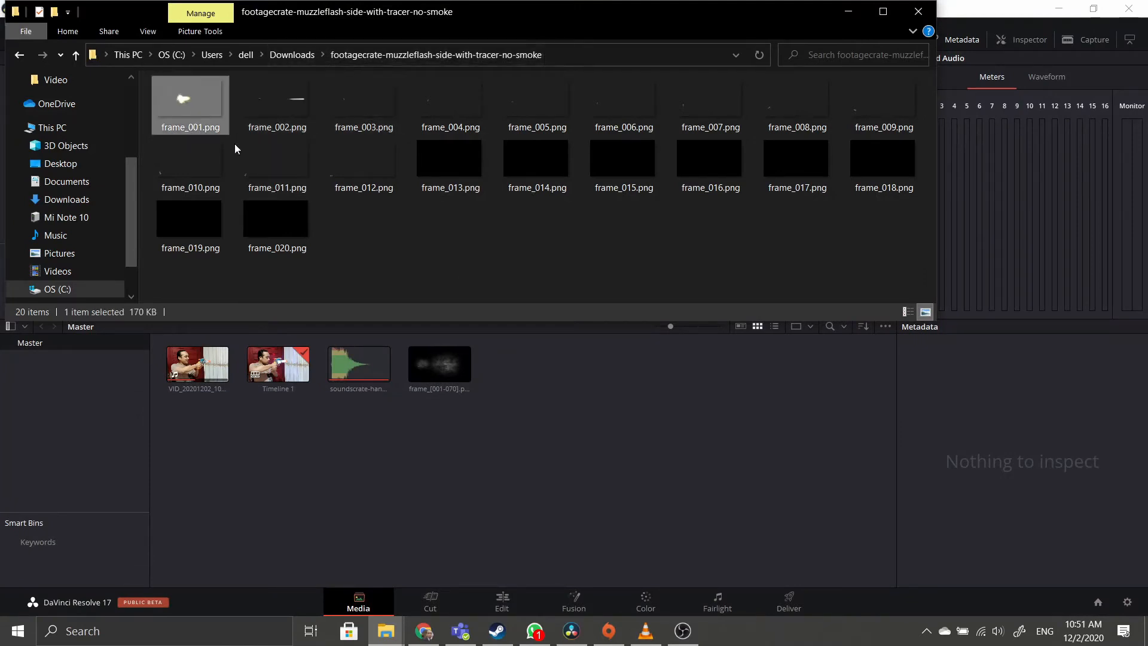
left_click(298, 228, "shift")
left_click_drag(188, 99, 553, 449)
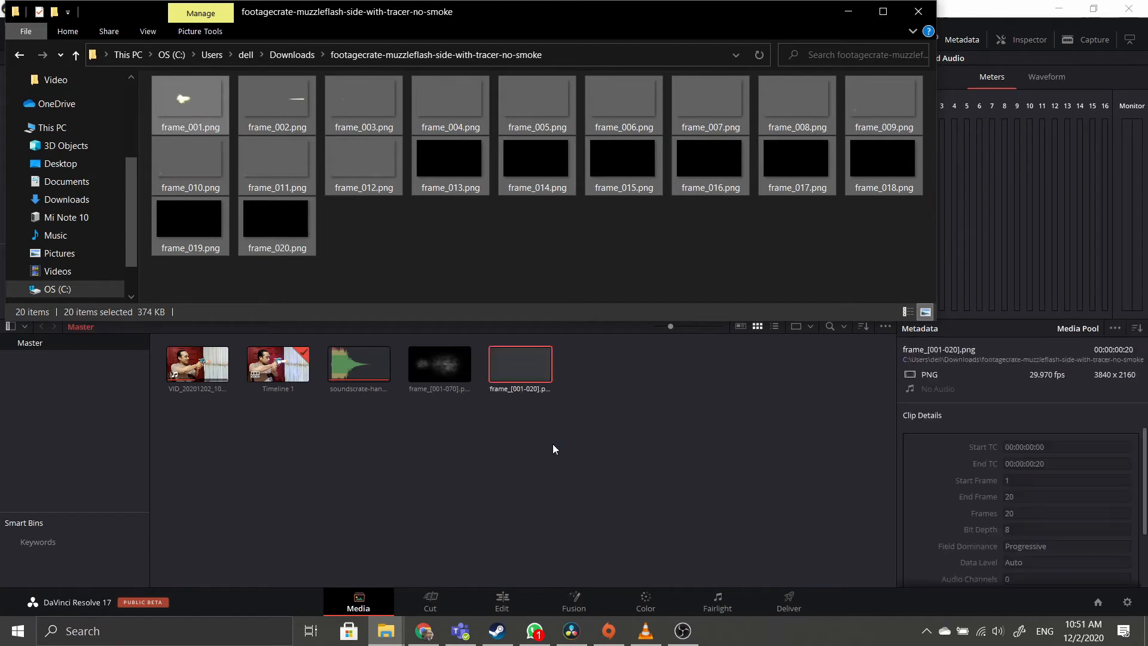
left_click(553, 447)
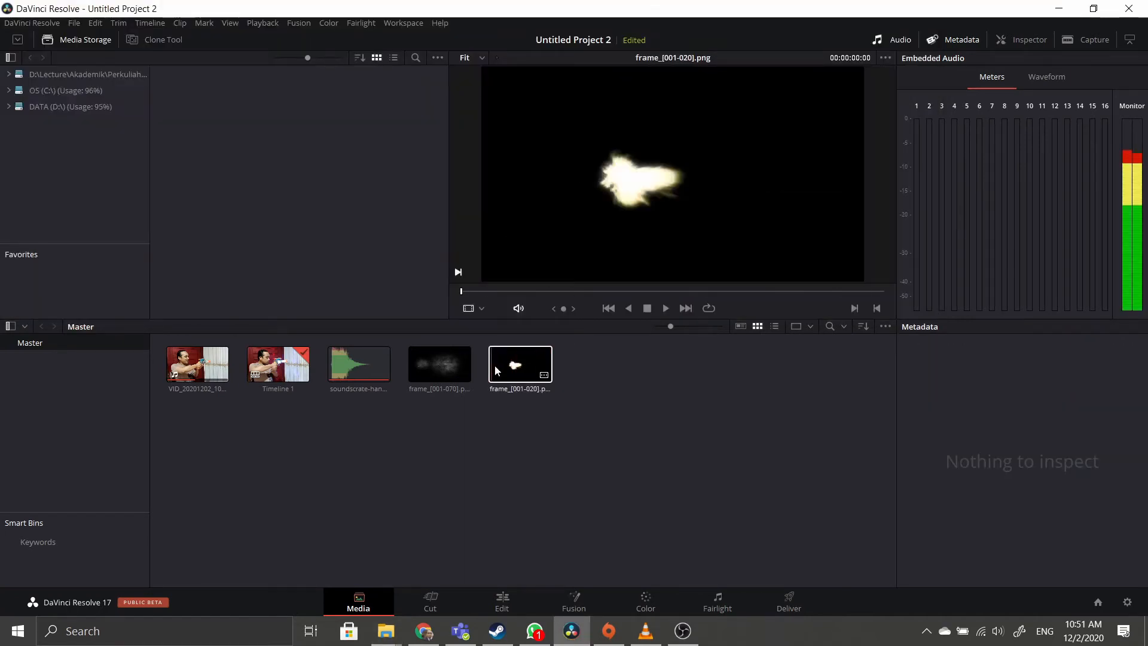
left_click(547, 367)
left_click(666, 307)
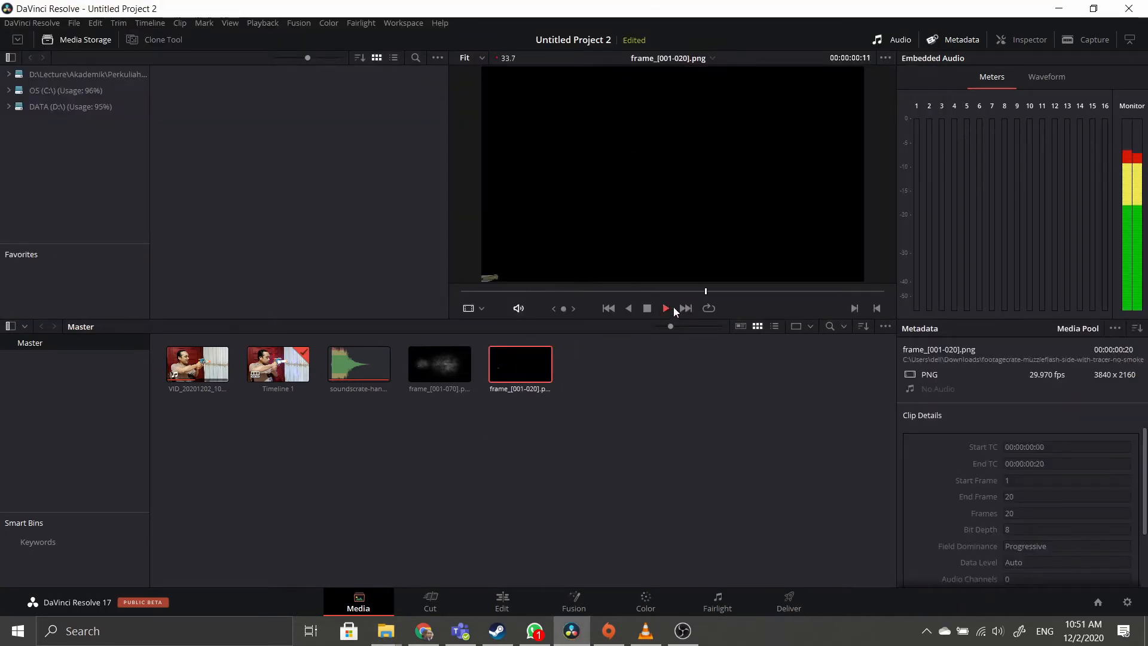
left_click(440, 365)
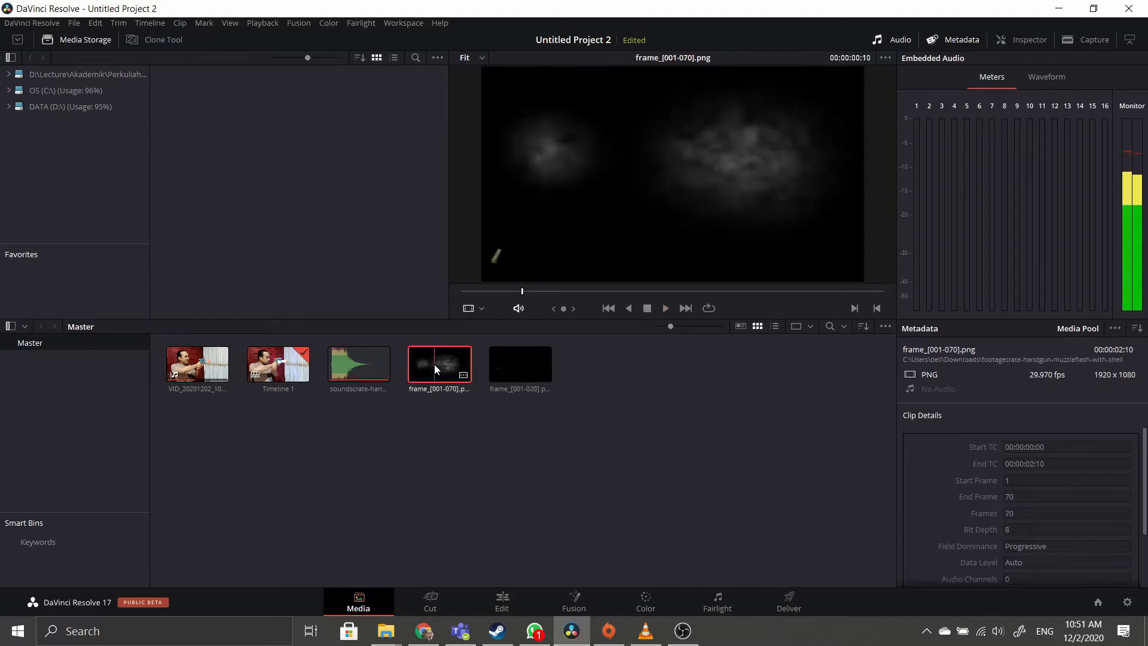
left_click(666, 308)
left_click(666, 307)
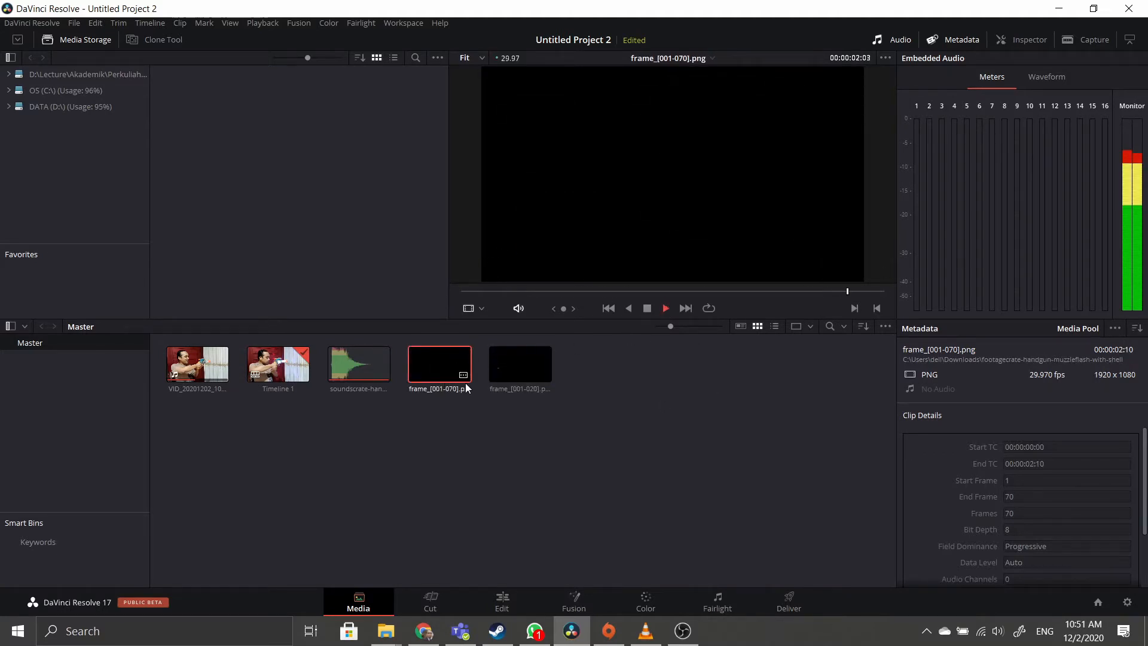
left_click(460, 445)
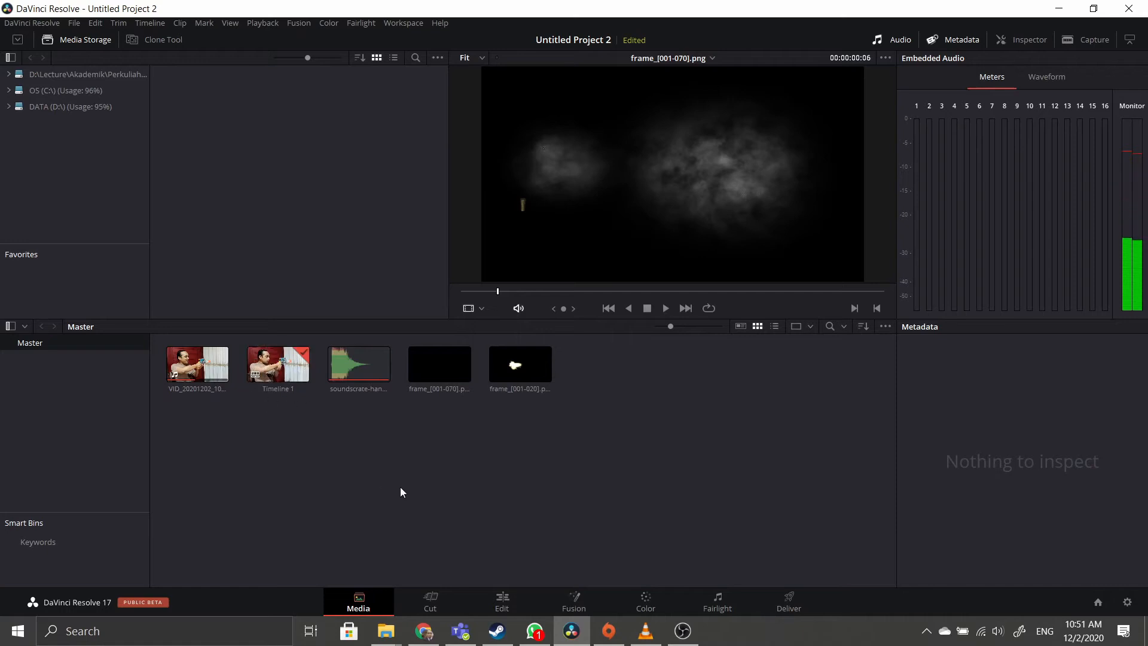
From the Cut page's media pool, create an empty timeline named Timeline 2.
left_click(427, 600)
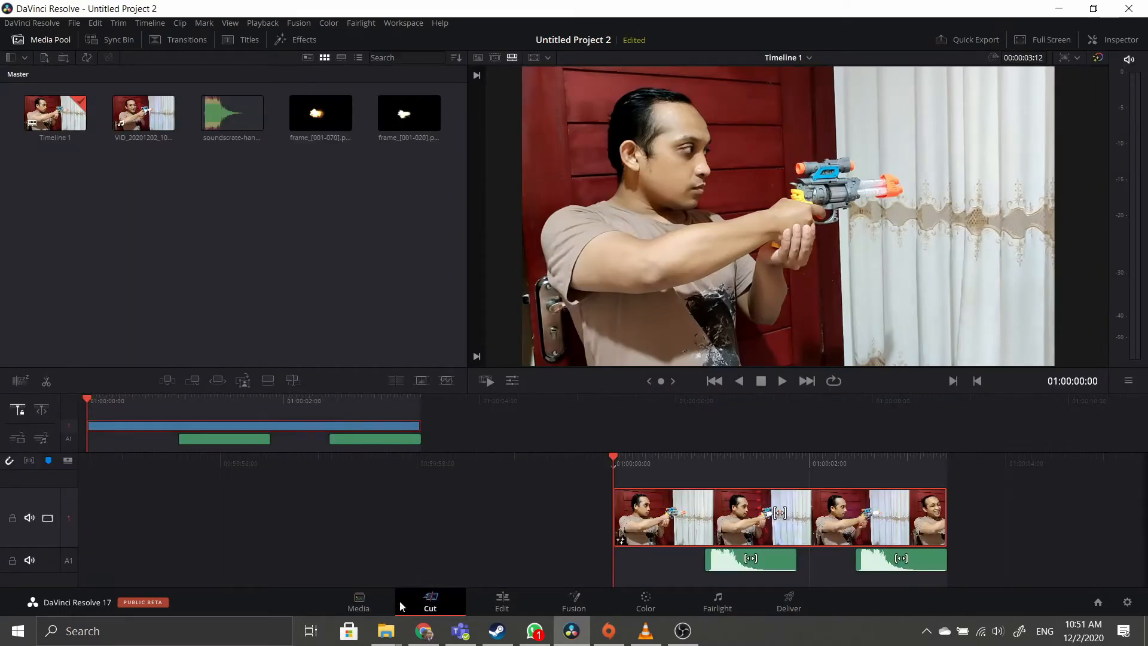
left_click(365, 607)
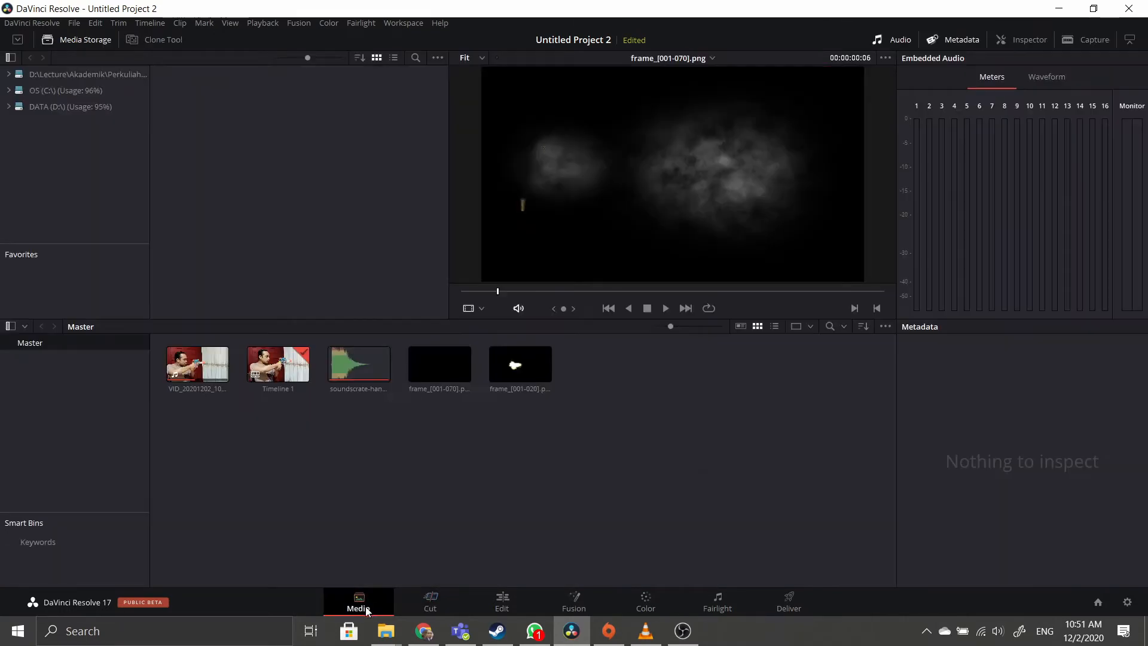
left_click(409, 606)
right_click(195, 214)
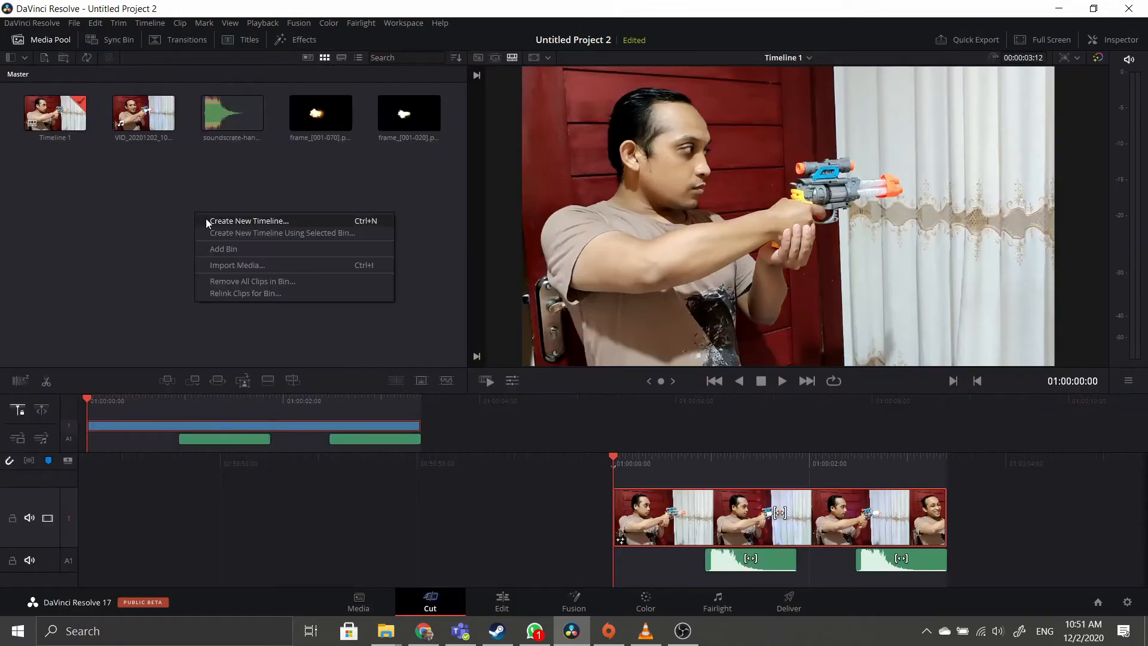
left_click(206, 217)
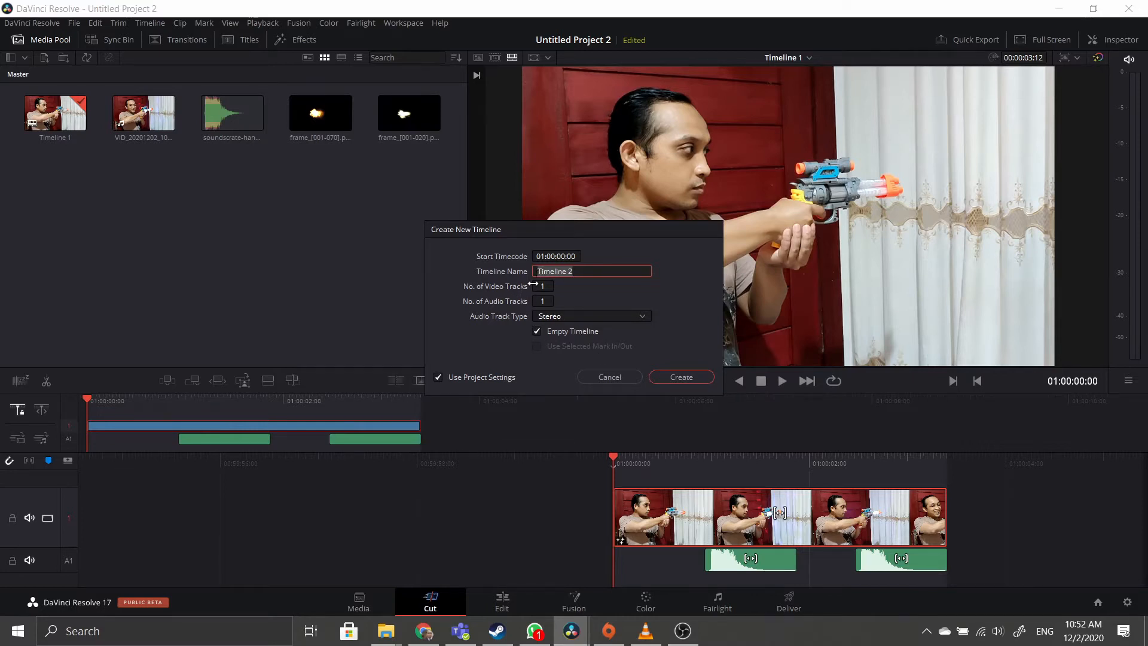
left_click(681, 377)
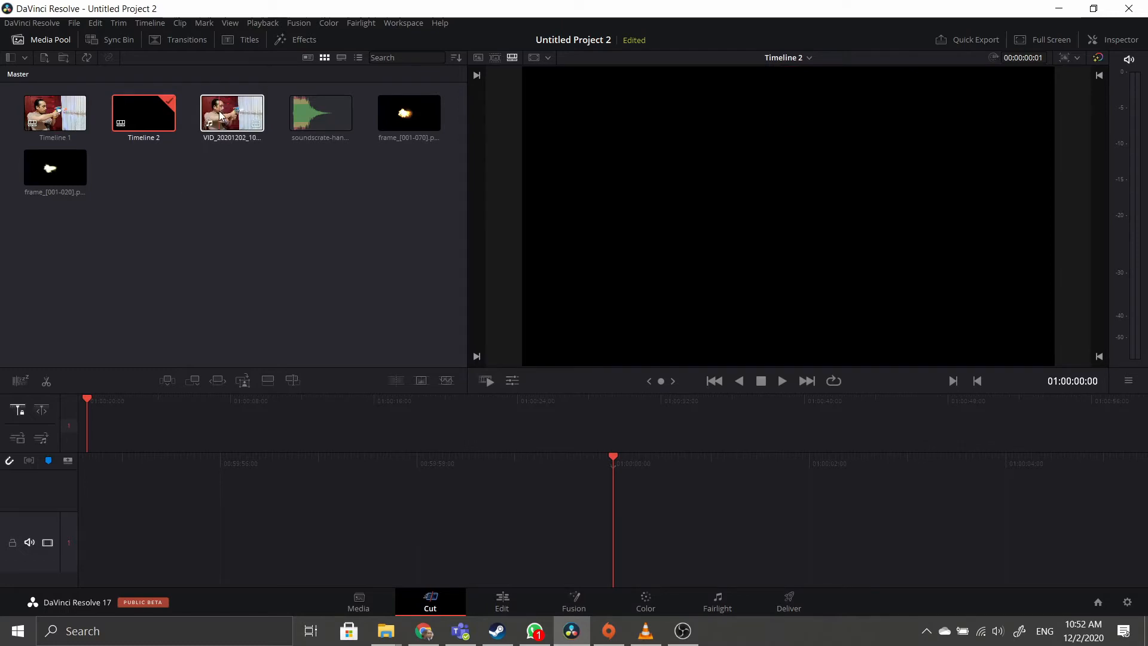
Place the toy-gun clip in Timeline 2, trim about 3 seconds off its end, and play it back.
left_click_drag(220, 115, 626, 513)
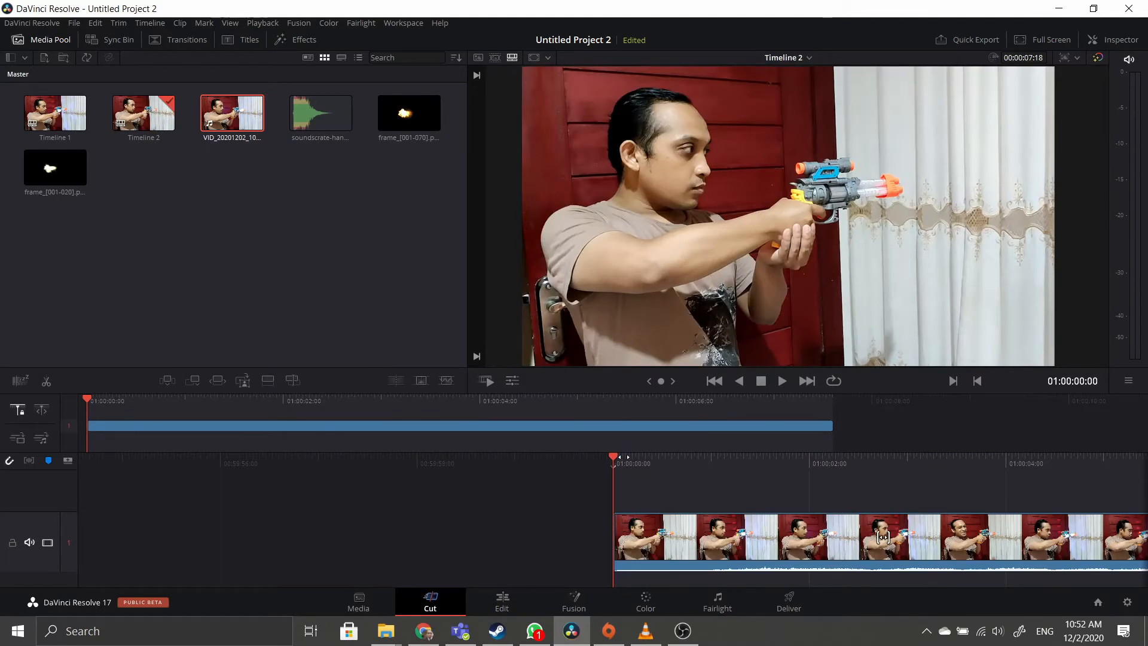
left_click_drag(883, 536, 685, 537)
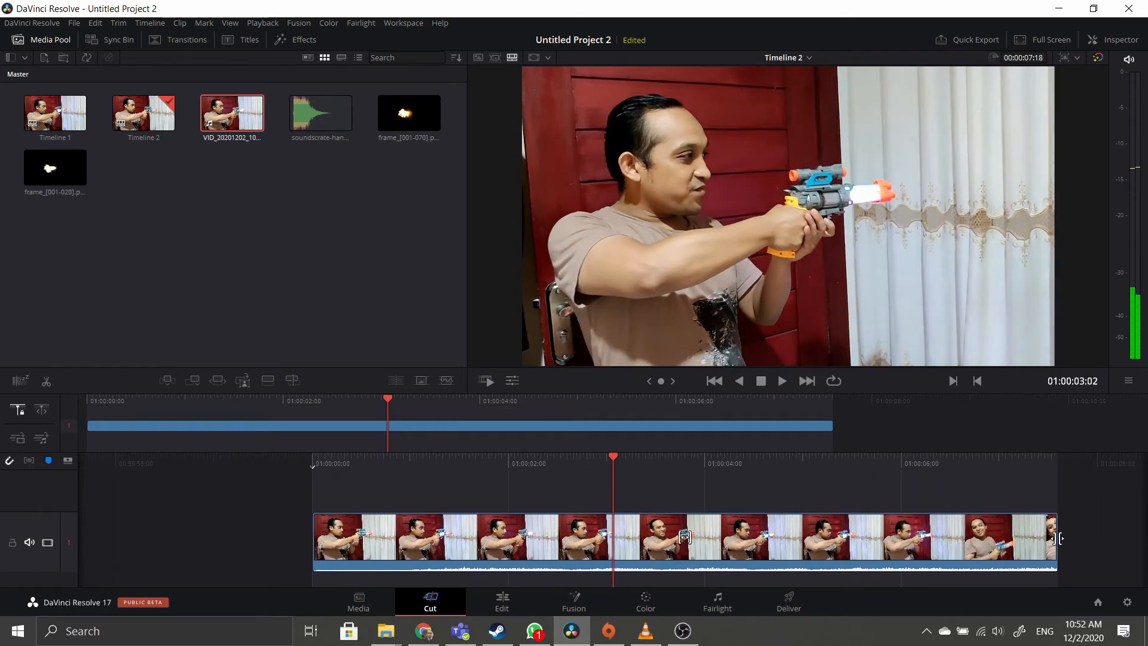
left_click_drag(1054, 539, 613, 541)
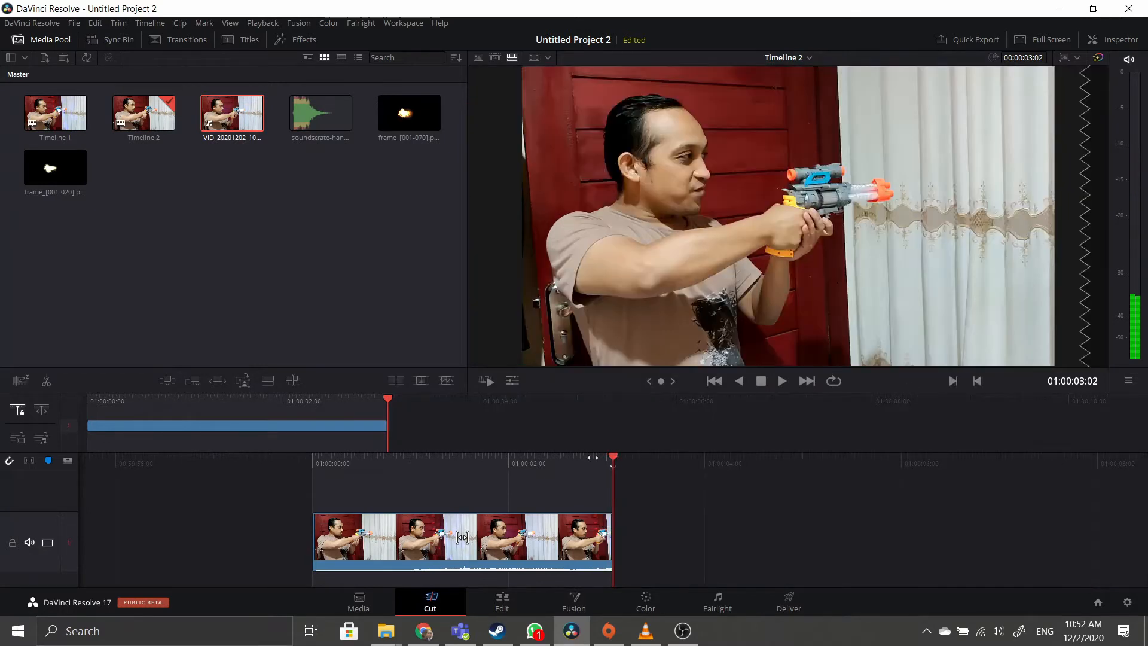
left_click_drag(623, 475, 859, 463)
left_click(782, 381)
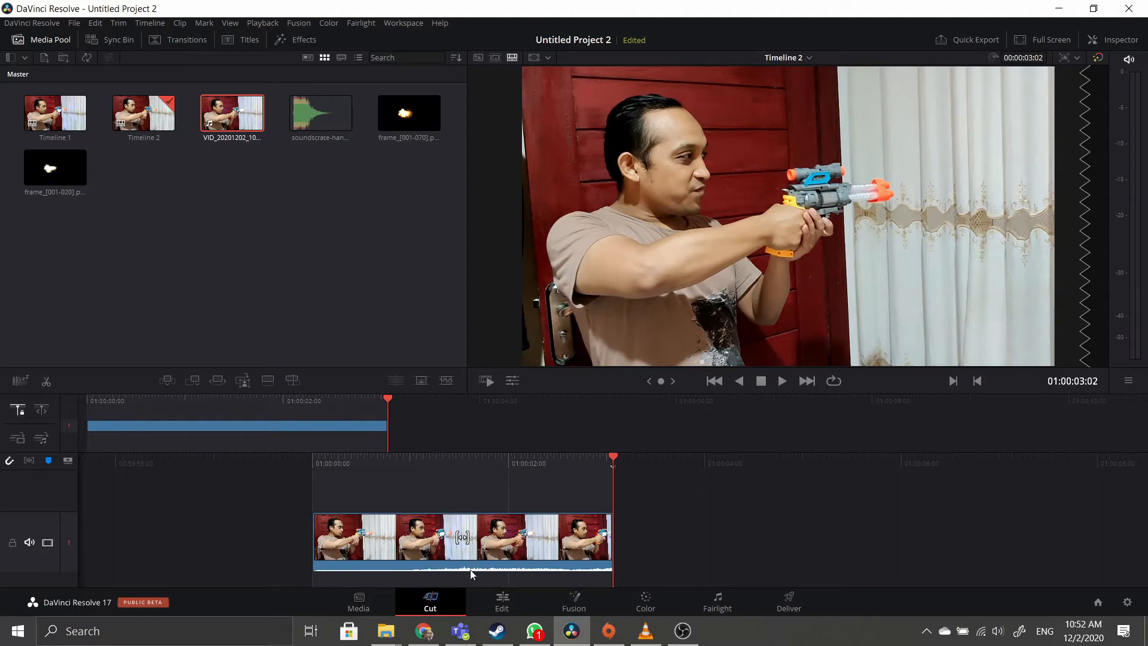
left_click(503, 603)
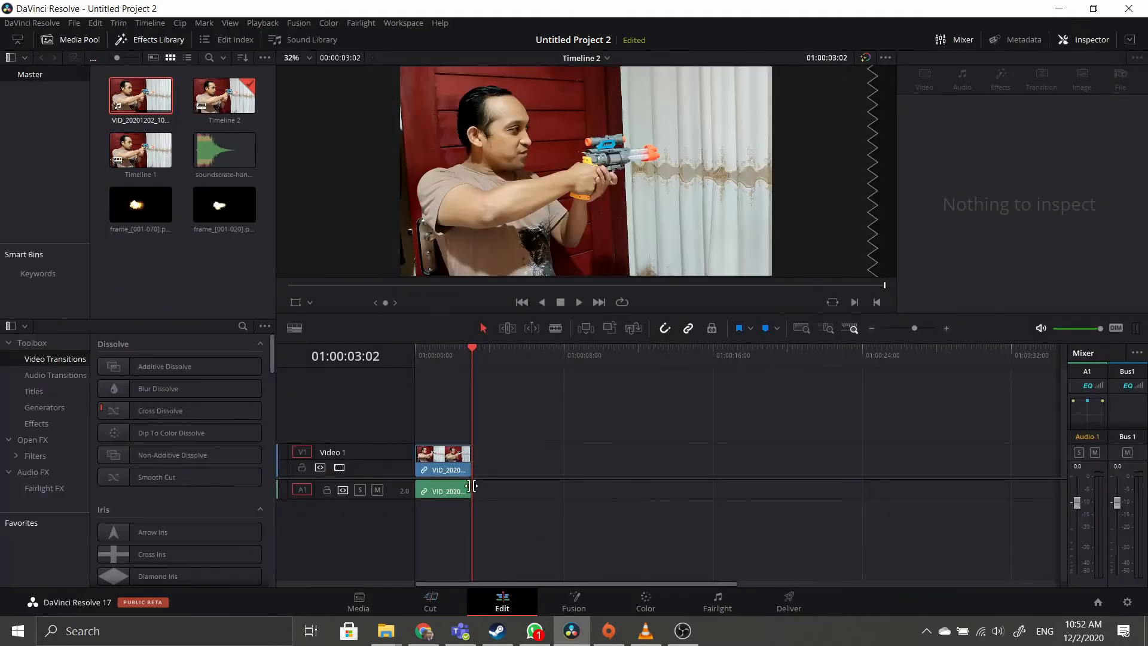
Unlink the toy-gun clip's audio and delete the A1 audio clip.
left_click(449, 493)
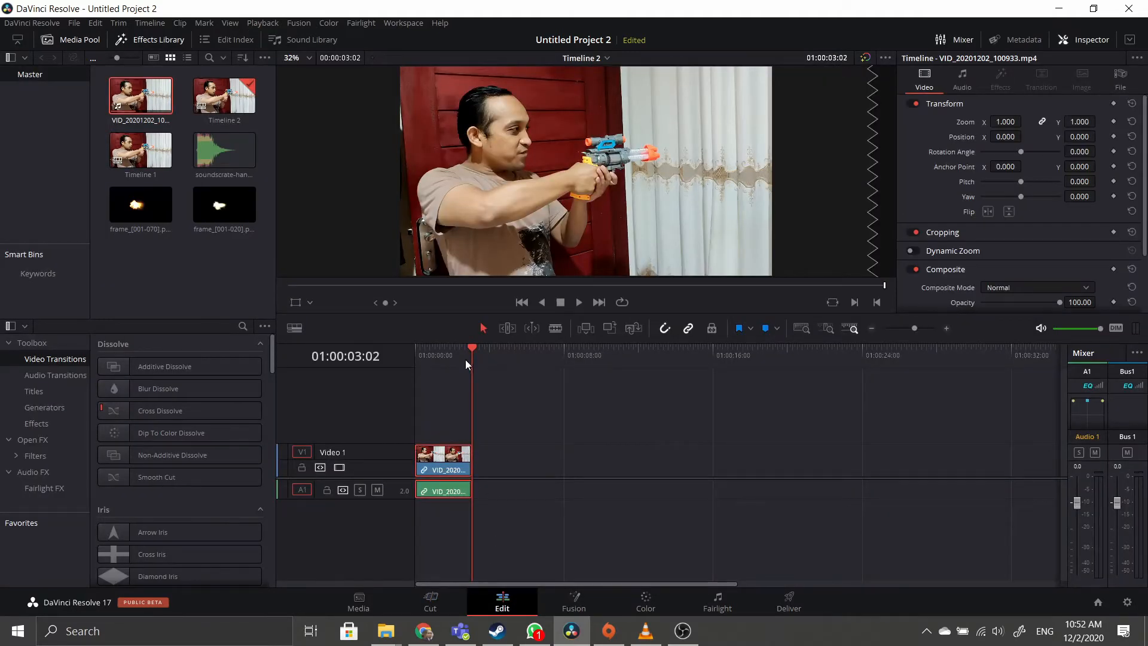
left_click_drag(467, 345, 456, 346)
right_click(450, 487)
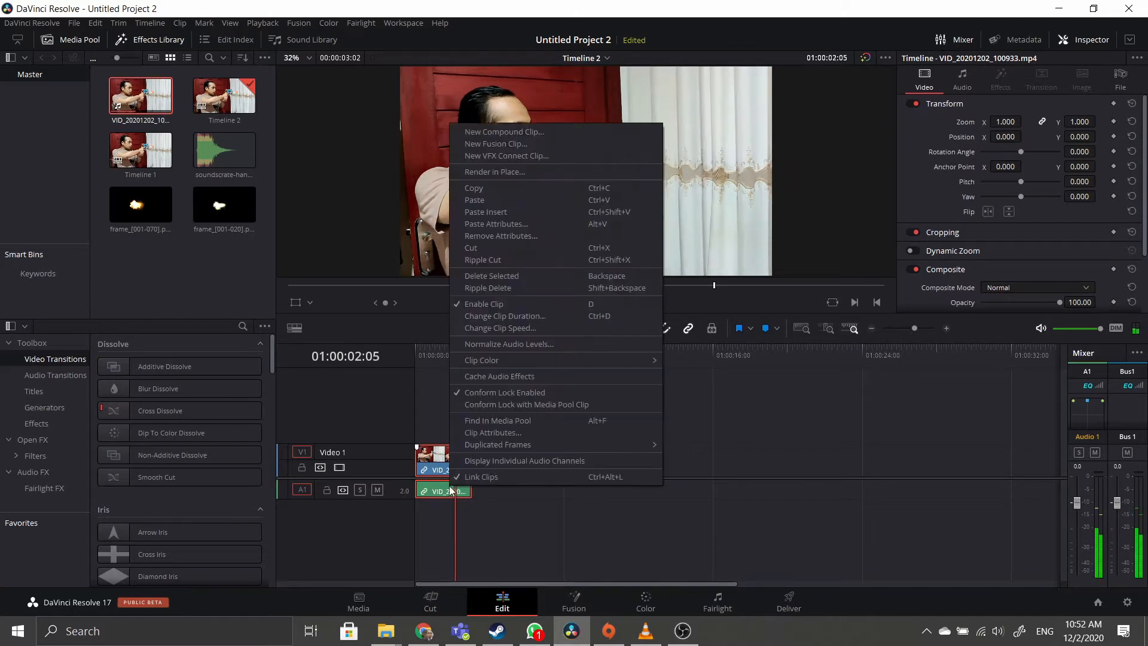
left_click(474, 477)
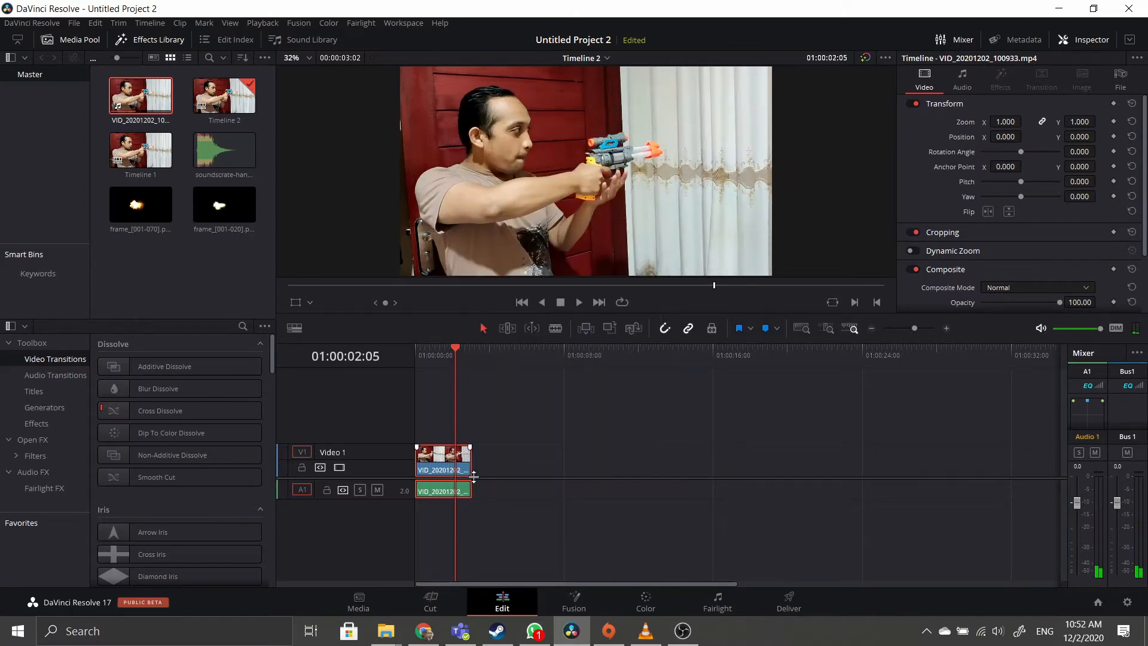
left_click(506, 499)
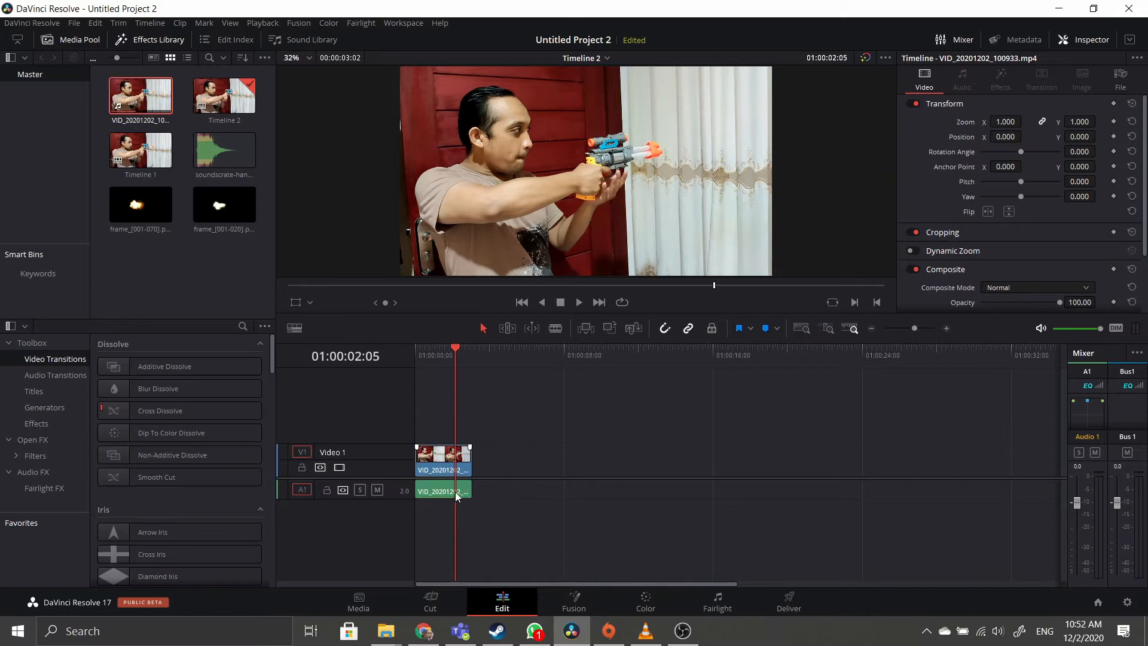
left_click(458, 495)
right_click(446, 497)
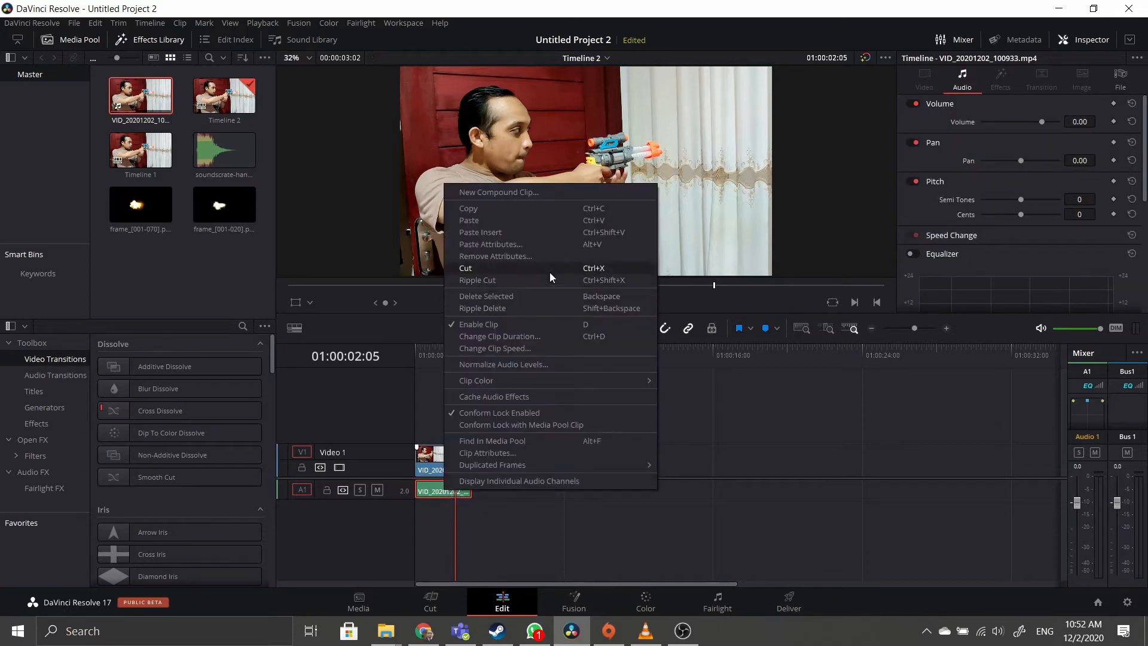
left_click(537, 297)
Play the video-only clip from the start and scrub back to about 01:00:01:04.
left_click(454, 350)
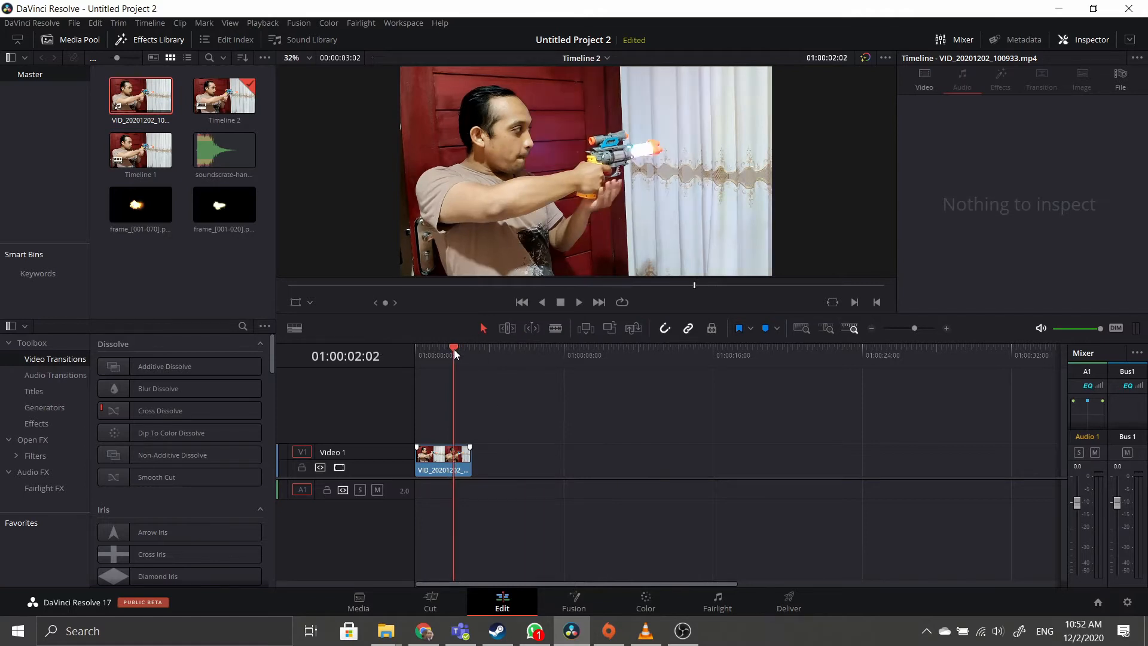
key("Home")
left_click(577, 302)
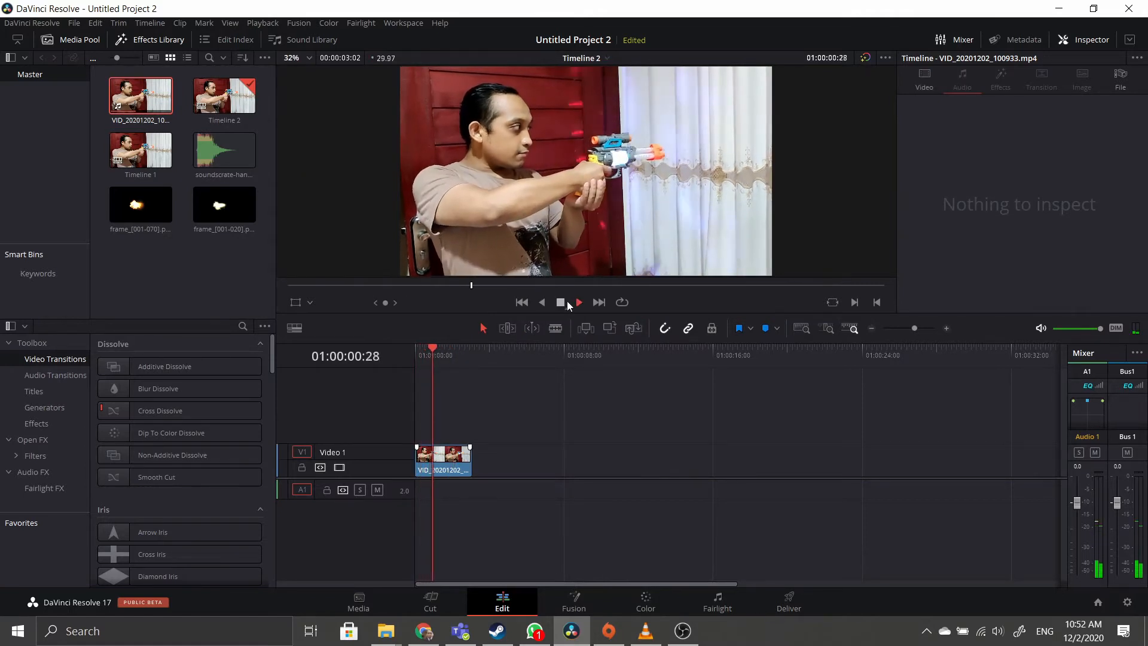
left_click(575, 302)
left_click_drag(443, 346, 444, 356)
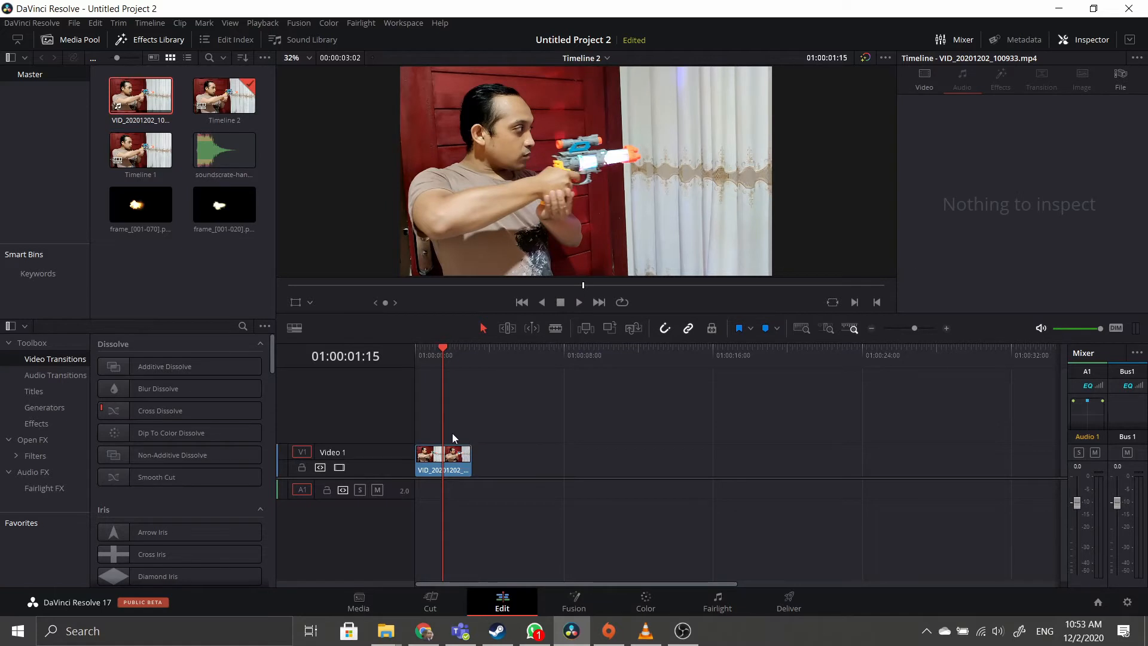
scroll(457, 471, "up", 11)
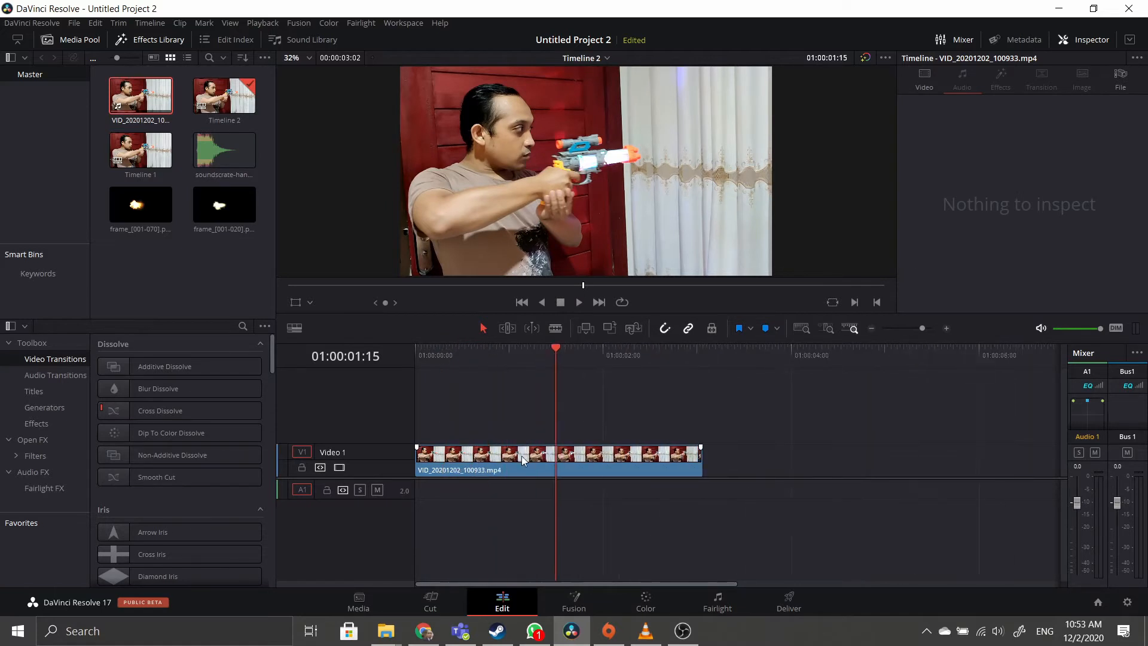
left_click_drag(668, 355, 610, 347)
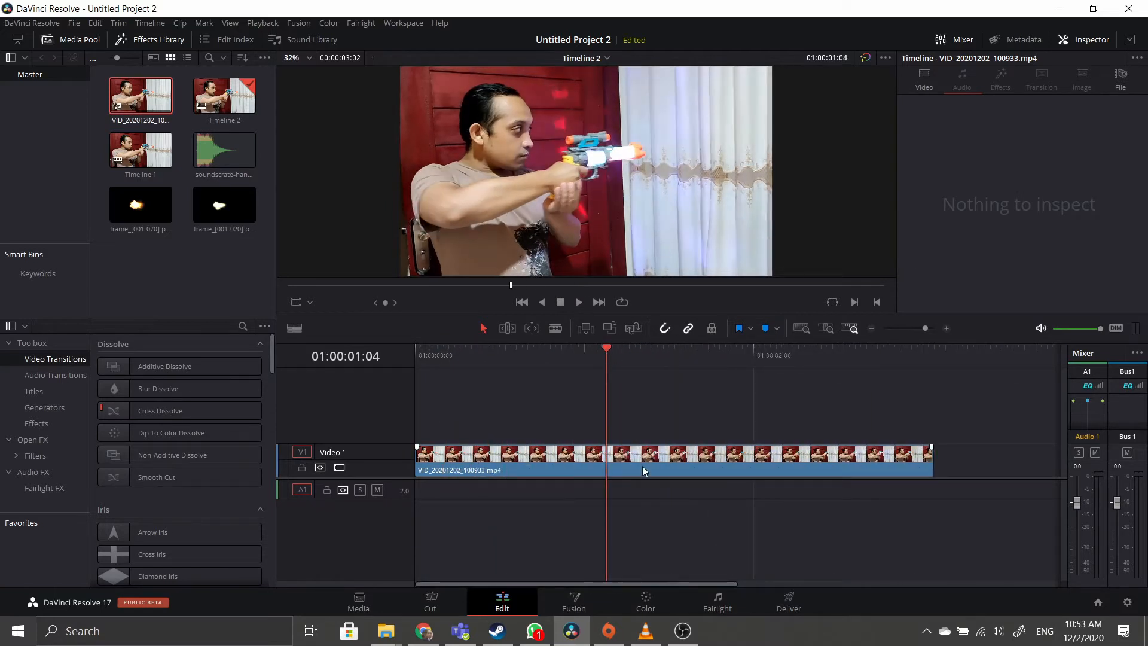
Select the video clip and park the playhead on the firing frame at 01:00:01:01.
left_click(642, 465)
scroll(645, 411, "up", 1)
left_click(701, 505)
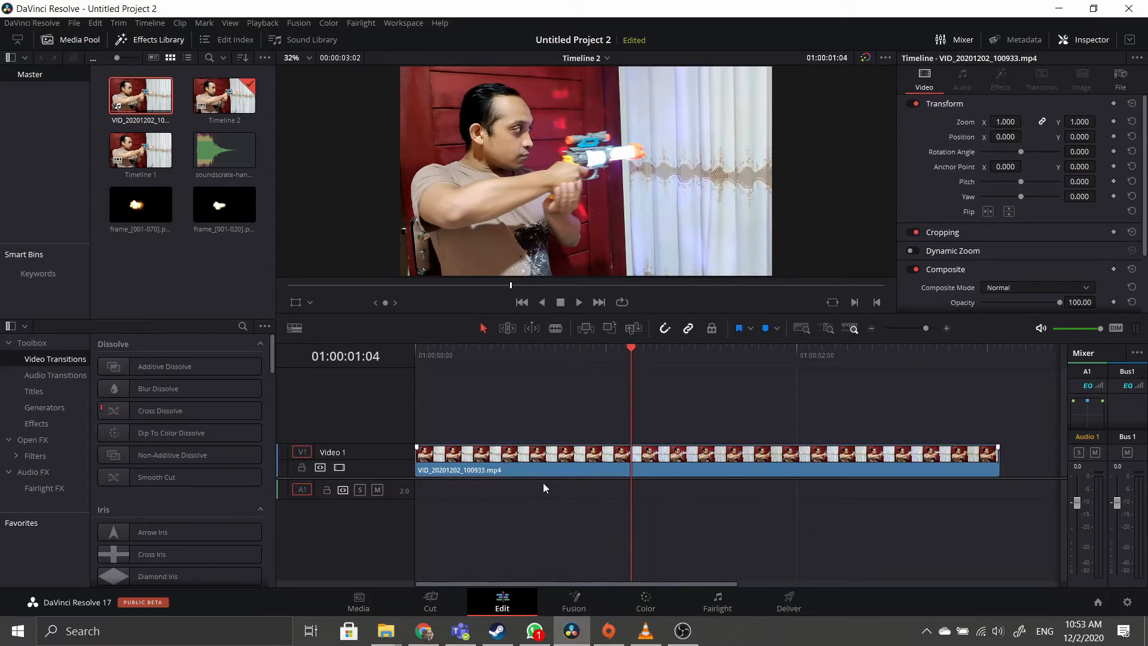
left_click(555, 465)
mouse_move(644, 351)
left_mouse_down()
mouse_move(706, 350)
mouse_move(610, 349)
mouse_move(631, 349)
left_mouse_up()
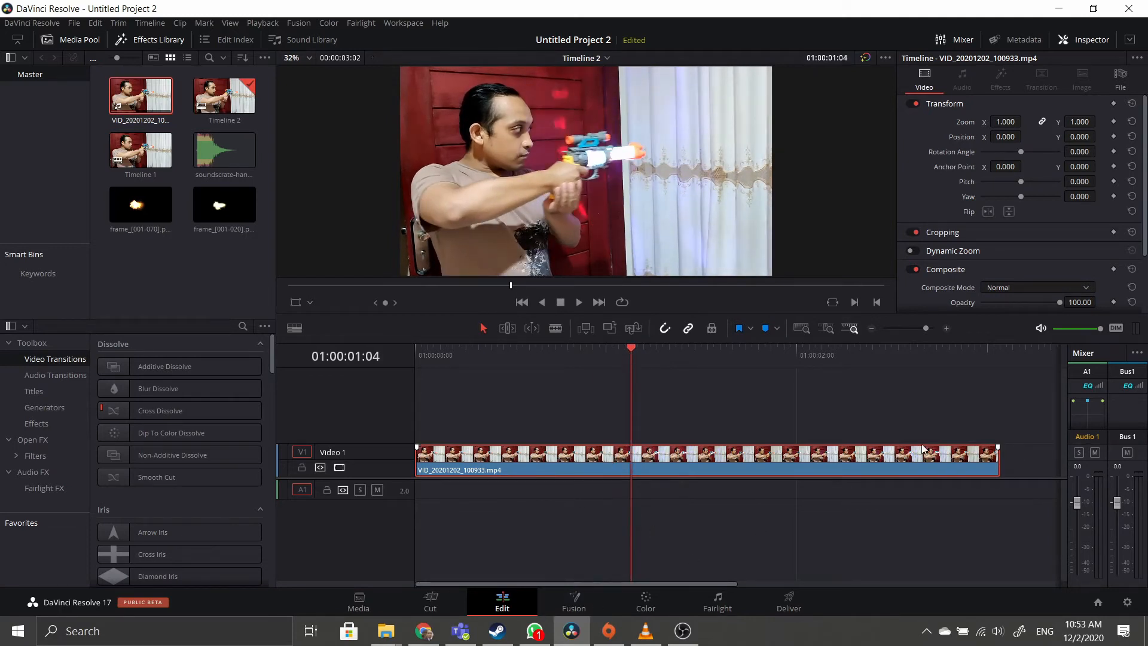
mouse_move(631, 359)
left_mouse_down()
mouse_move(575, 359)
mouse_move(611, 352)
left_mouse_up()
left_click(574, 602)
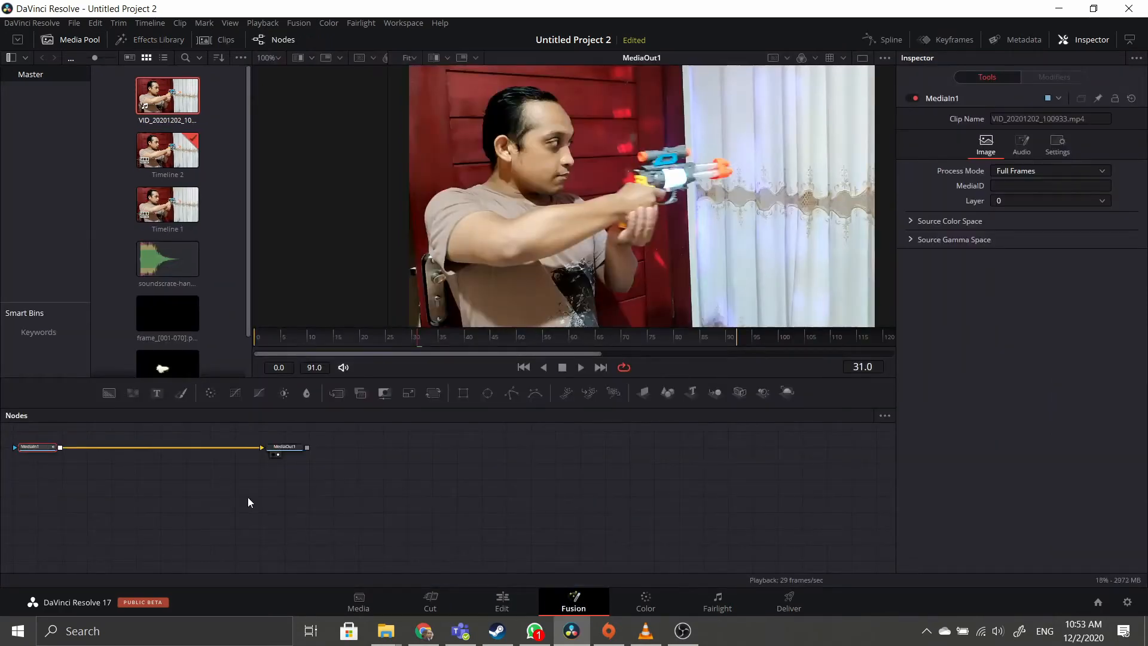
Pan and zoom the Nodes view so MediaIn1 and MediaOut1 sit centred.
left_click(237, 487)
left_click_drag(161, 486, 409, 528)
scroll(409, 528, "up", 3)
scroll(409, 527, "down", 2)
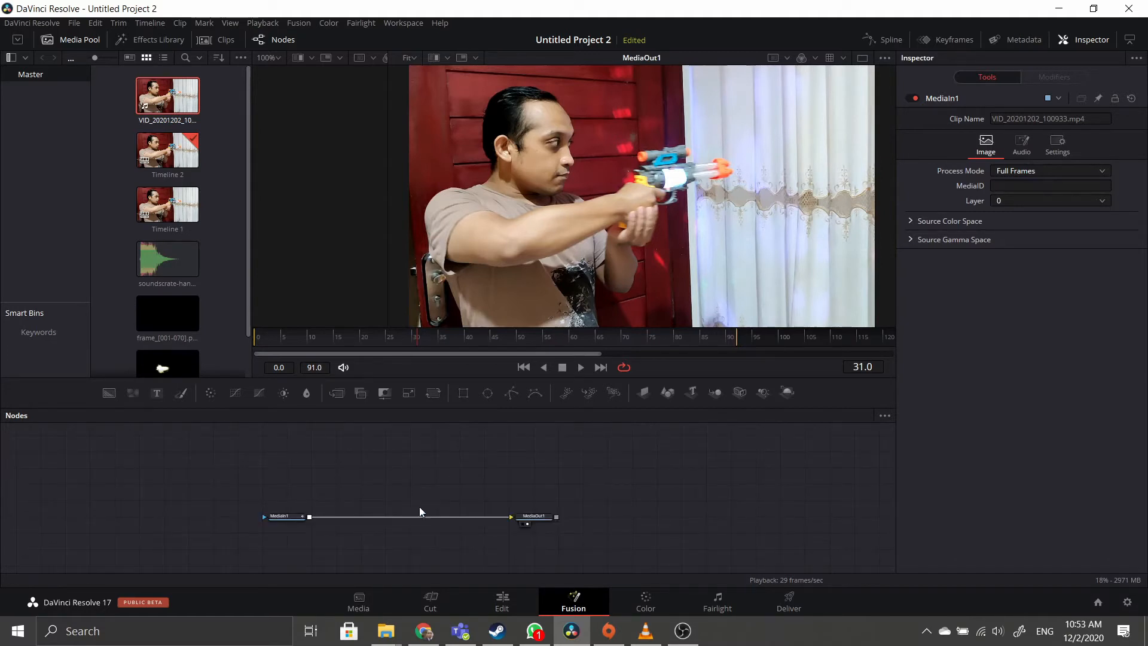
scroll(415, 506, "down", 2)
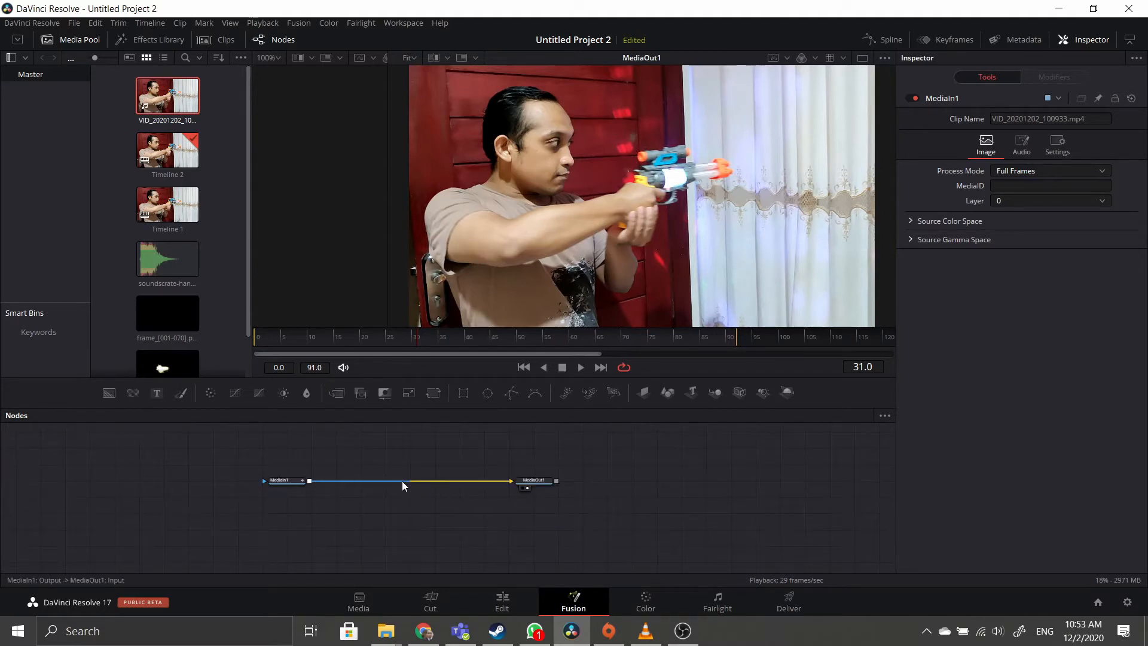
scroll(404, 480, "up", 4)
scroll(408, 480, "down", 4)
scroll(408, 479, "up", 3)
scroll(408, 480, "down", 4)
scroll(407, 480, "up", 1)
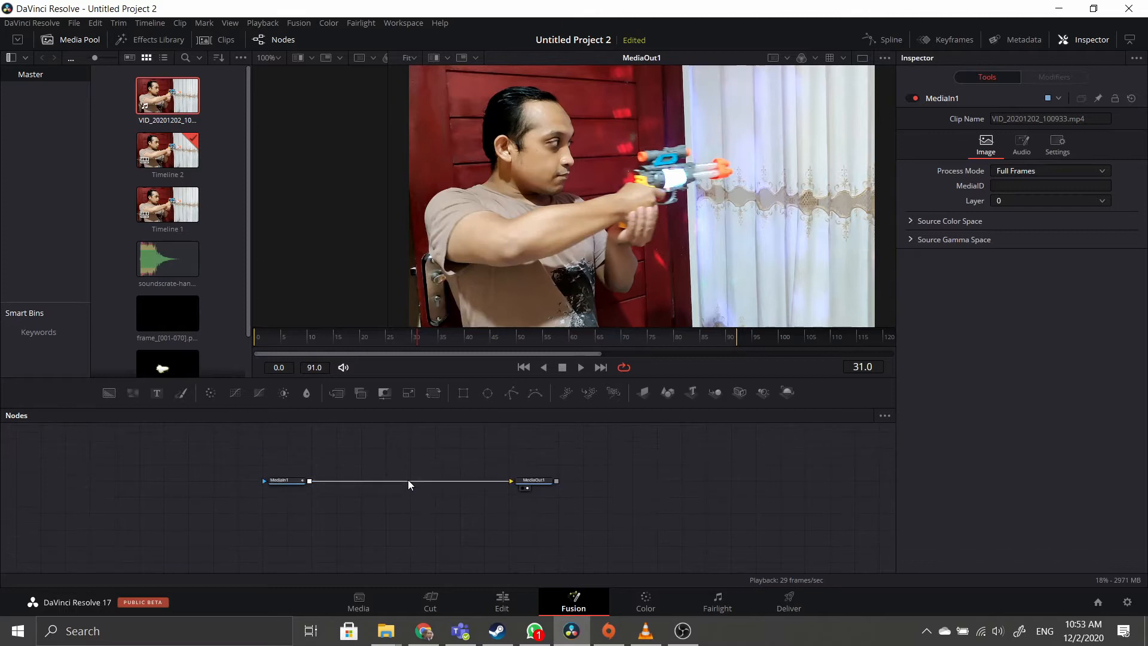
scroll(409, 489, "up", 4)
scroll(409, 489, "down", 5)
scroll(410, 489, "up", 5)
scroll(409, 489, "down", 3)
scroll(409, 489, "up", 2)
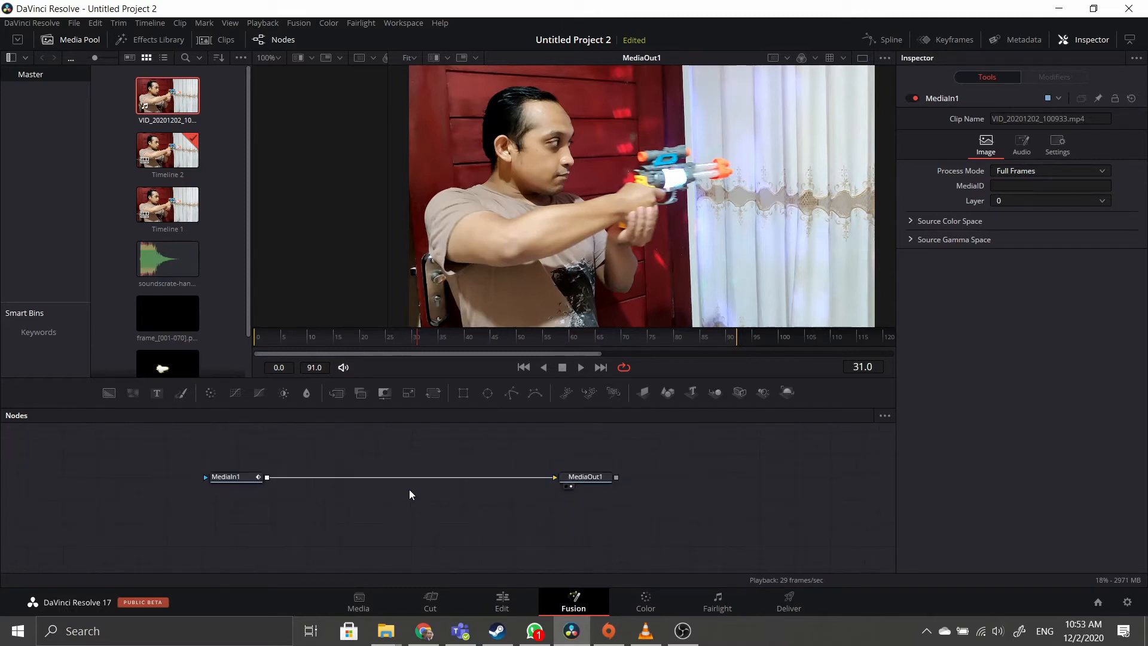
left_click_drag(403, 473, 388, 493)
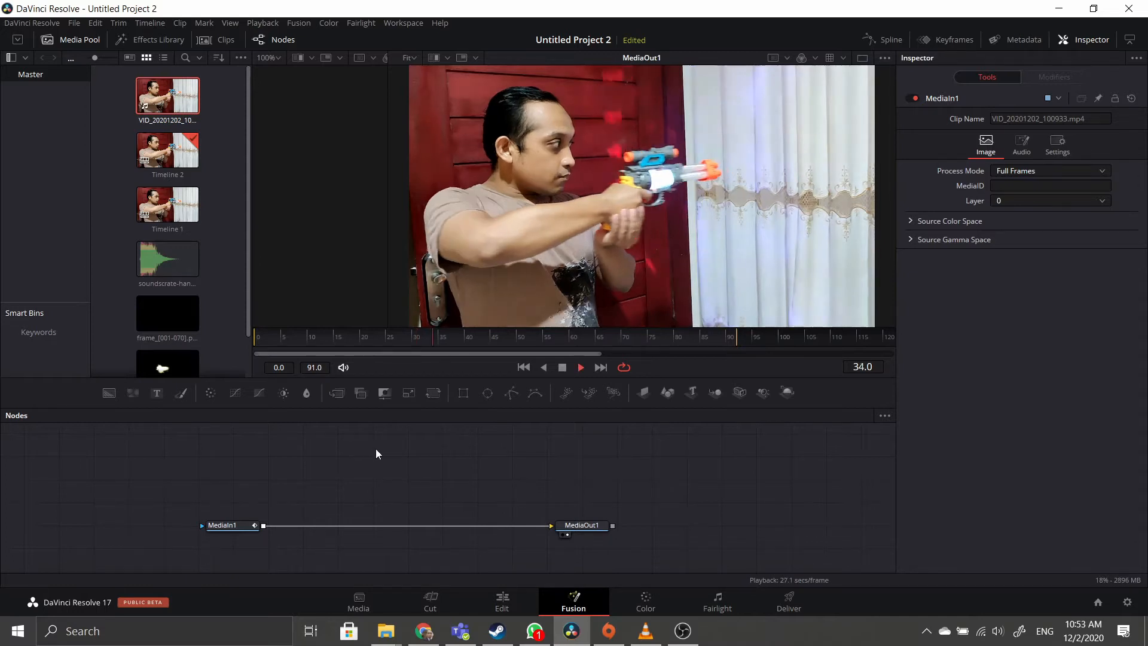
Scrub the viewer back to frame 28 and select the frame_[001-070] flash clip.
left_click_drag(585, 332, 394, 347)
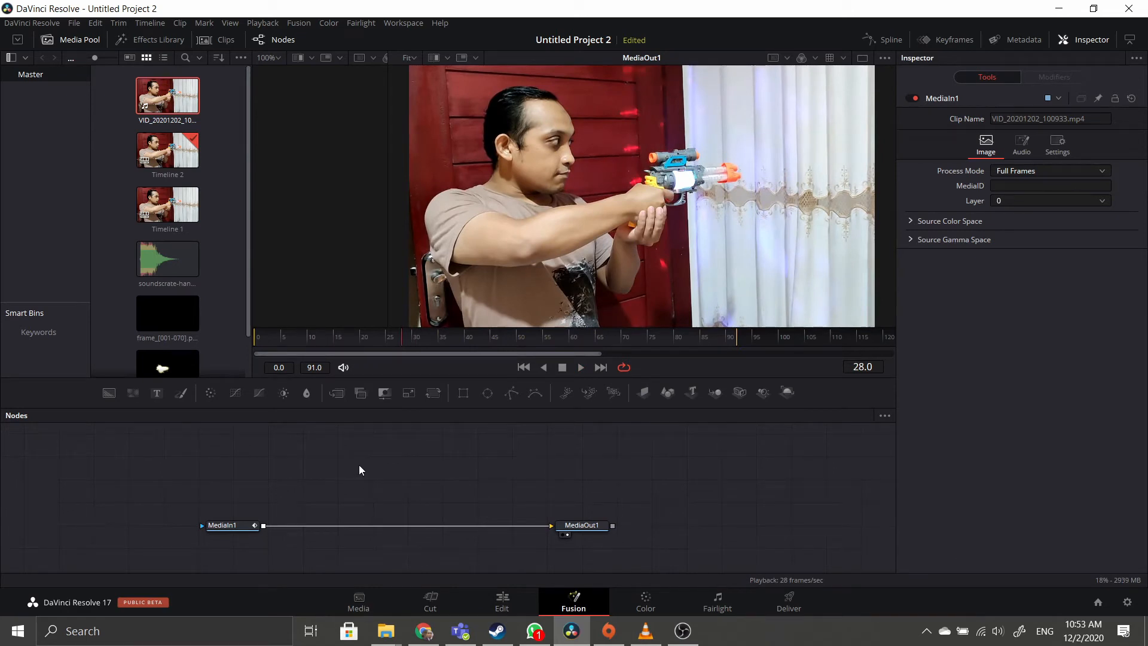
scroll(172, 293, "down", 2)
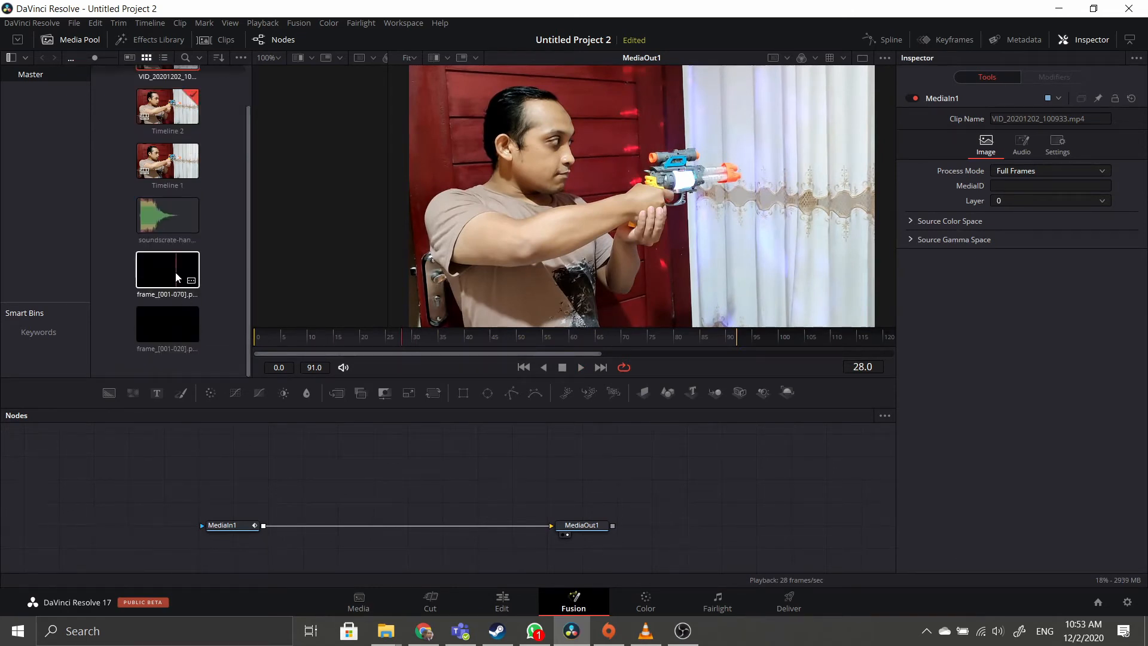
left_click(176, 281)
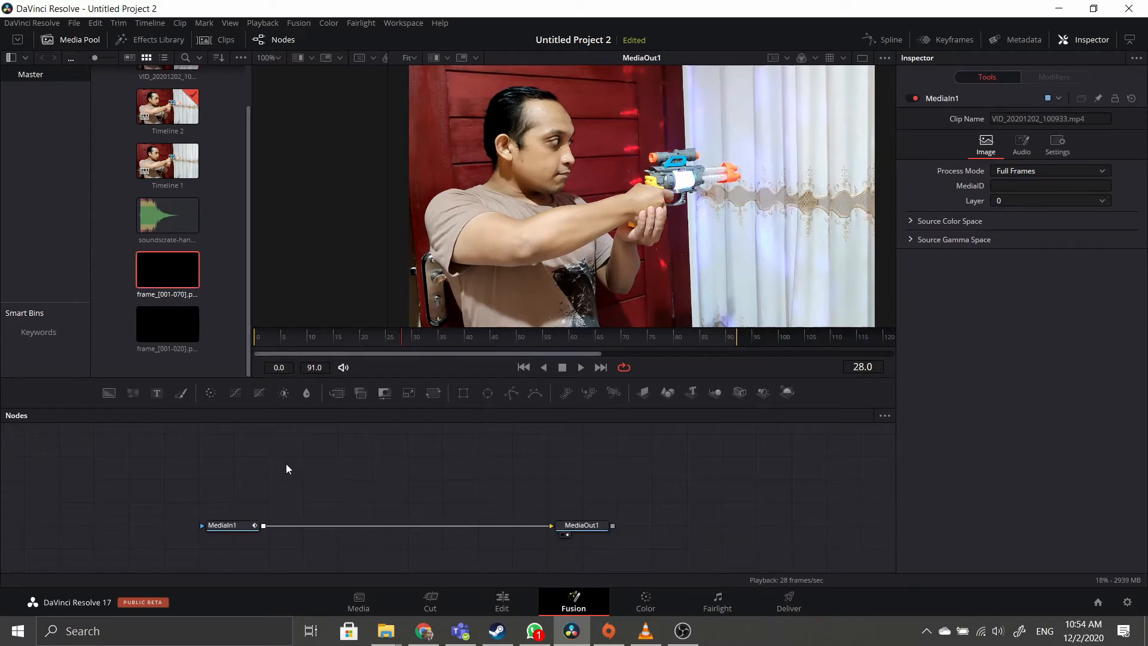
Add the frame_[001-070] flash sequence to the Nodes panel as a MediaIn2 node.
left_click_drag(179, 278, 405, 451)
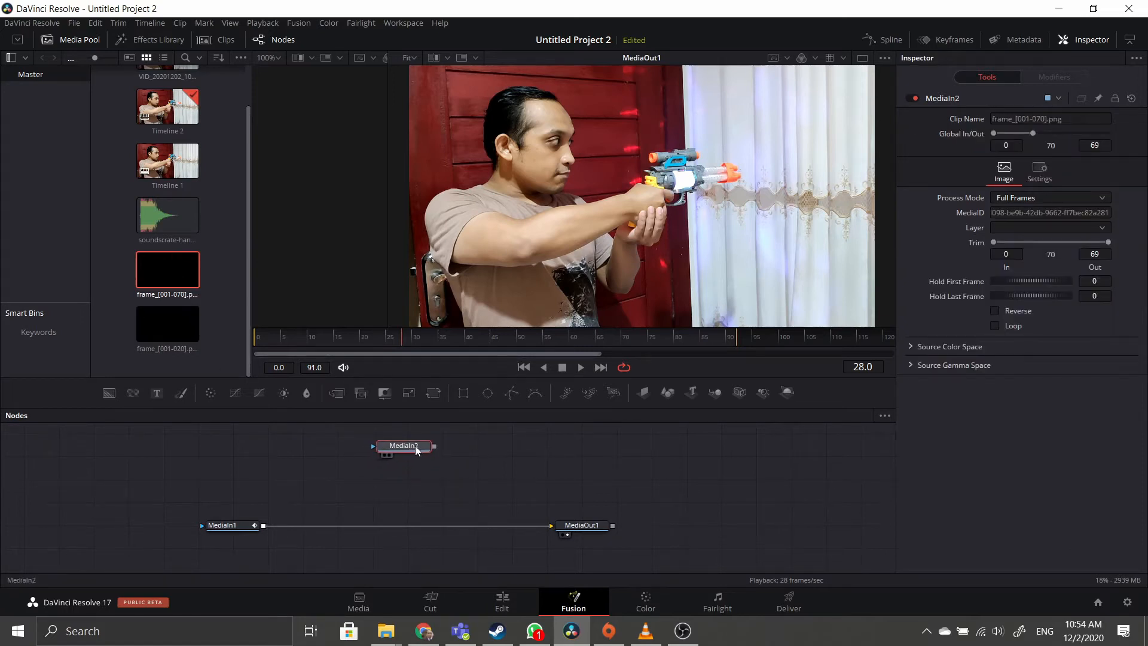
left_click(221, 528)
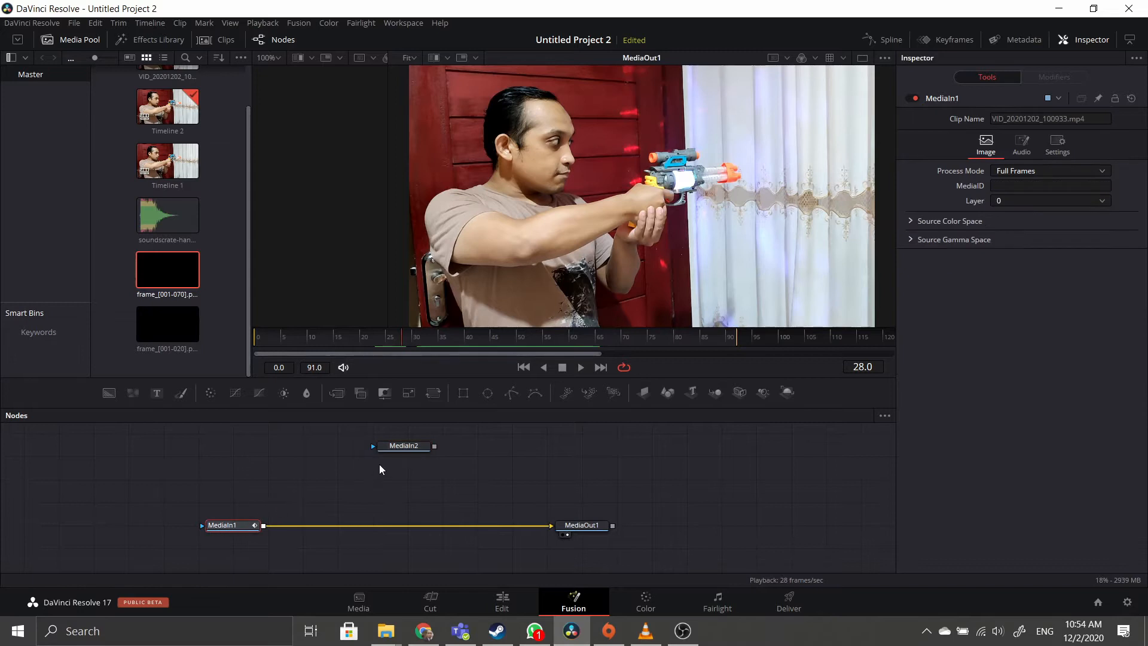
left_click(401, 450)
left_click(226, 532)
Wire MediaIn2 to MediaOut1 and play the flash animation from frame 0 to preview it.
left_click(409, 446)
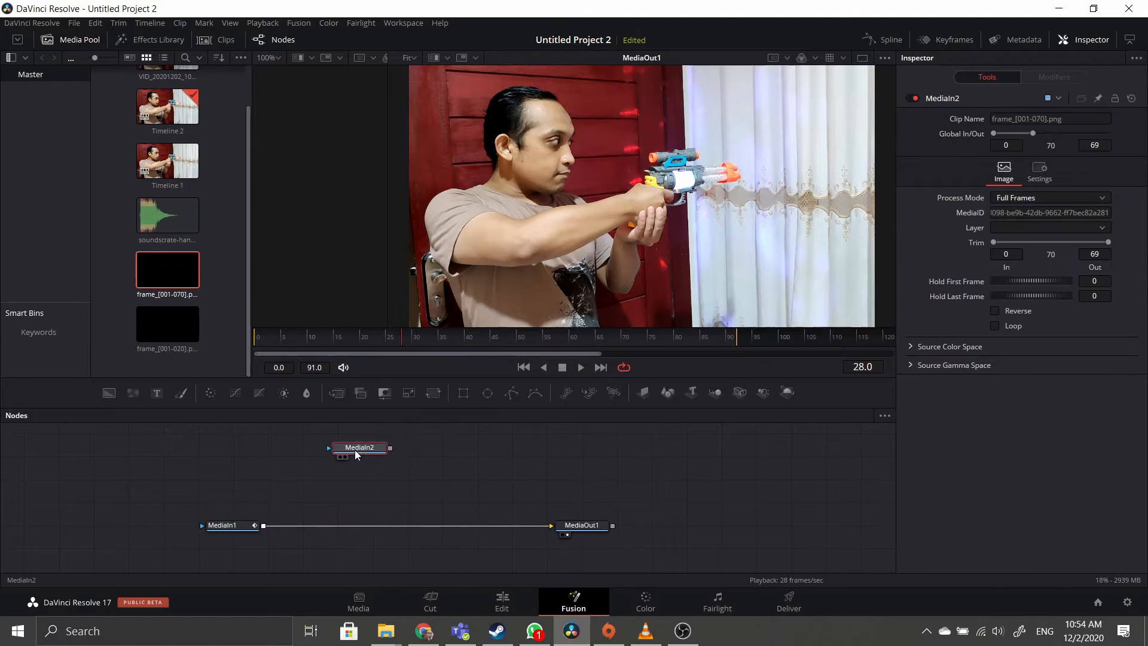
left_click_drag(355, 455, 552, 525)
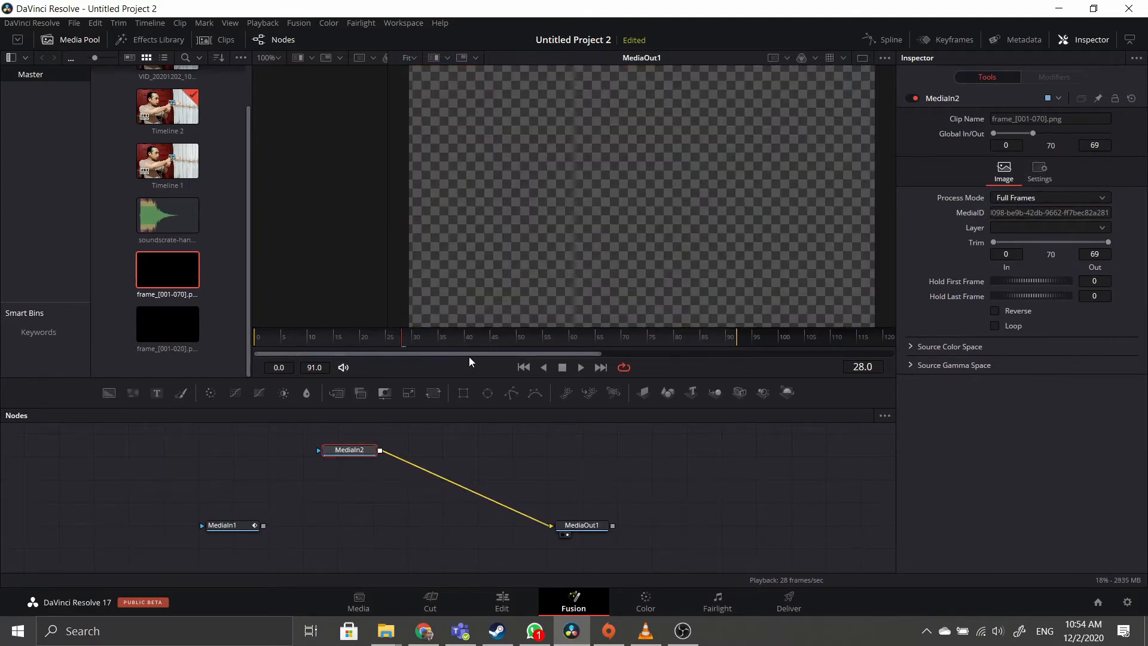
left_click(581, 367)
left_click(564, 368)
left_click_drag(393, 338, 249, 341)
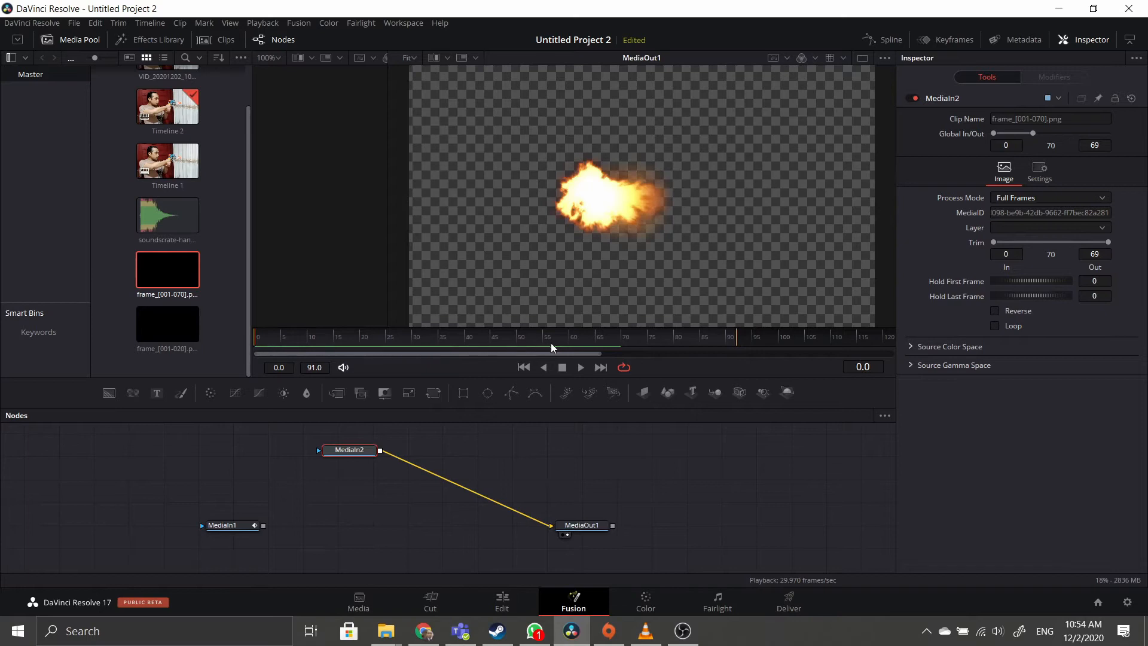
left_click(580, 367)
left_click(560, 369)
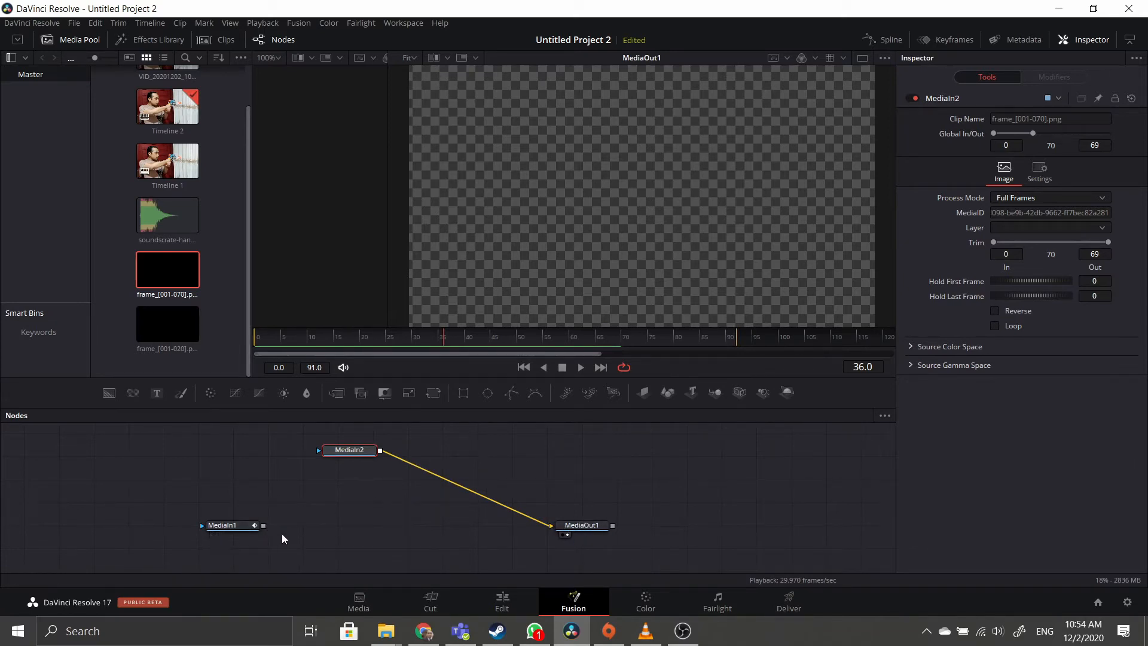
Reconnect MediaIn1 to MediaOut1 and move MediaIn2 slightly right, unconnected.
left_click_drag(264, 525, 551, 524)
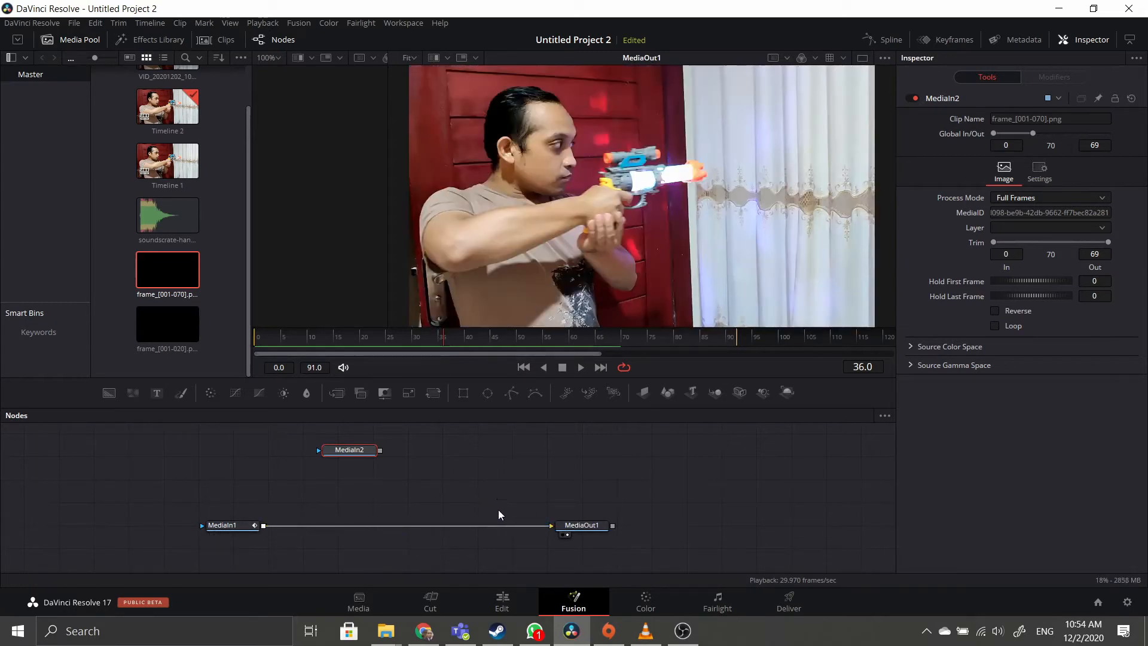
left_click_drag(352, 451, 400, 445)
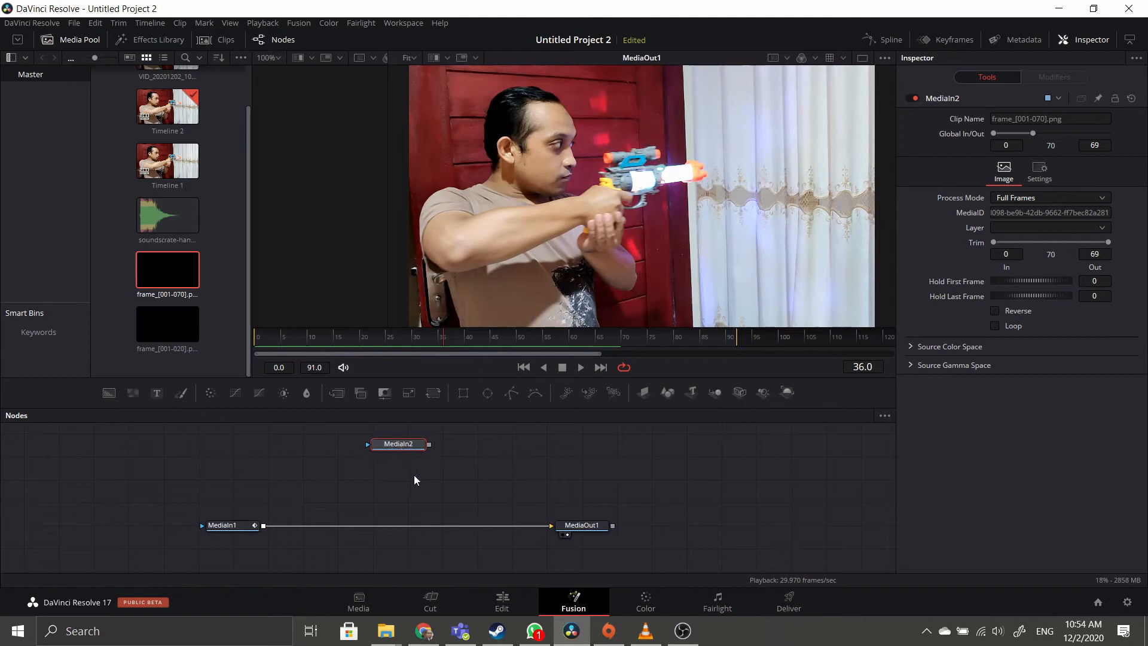
left_click(414, 476)
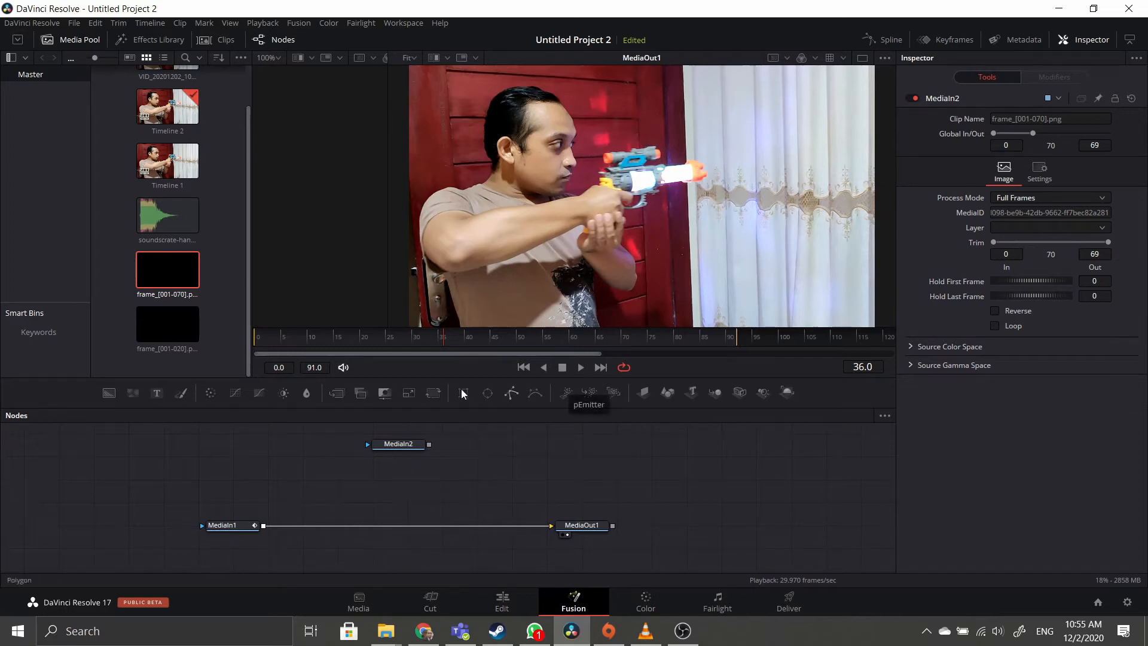
Insert a Merge1 node between MediaIn1 and MediaOut1, feed MediaIn2 as foreground, and return to frame 0.
left_click(341, 393)
left_click_drag(418, 479, 406, 491)
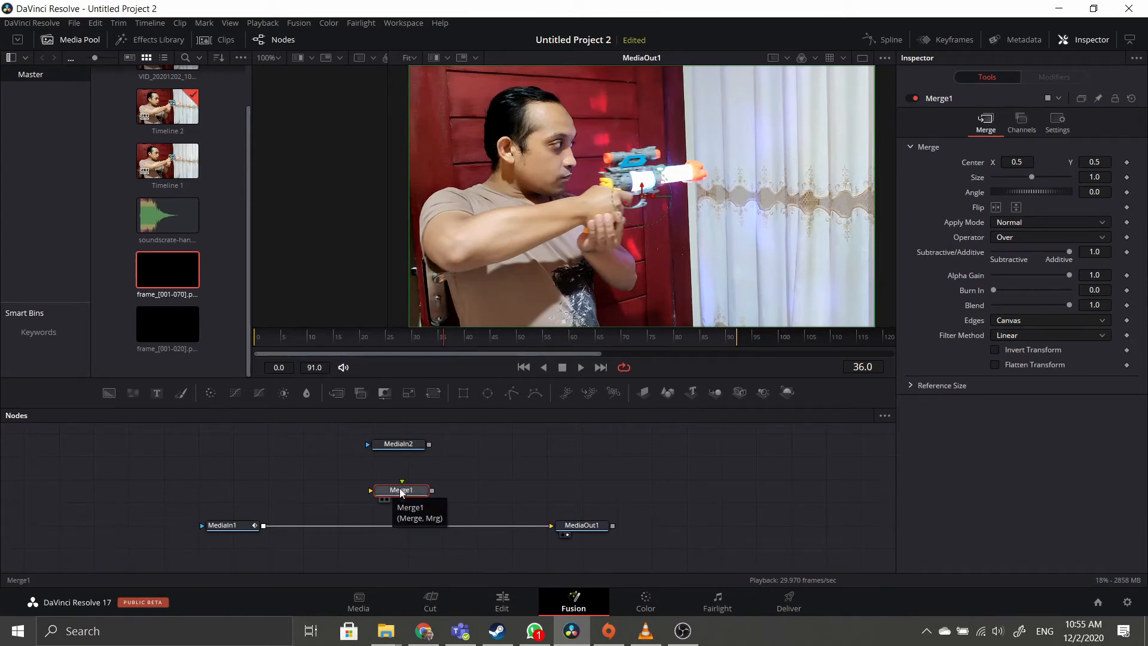
left_click_drag(401, 492, 405, 527)
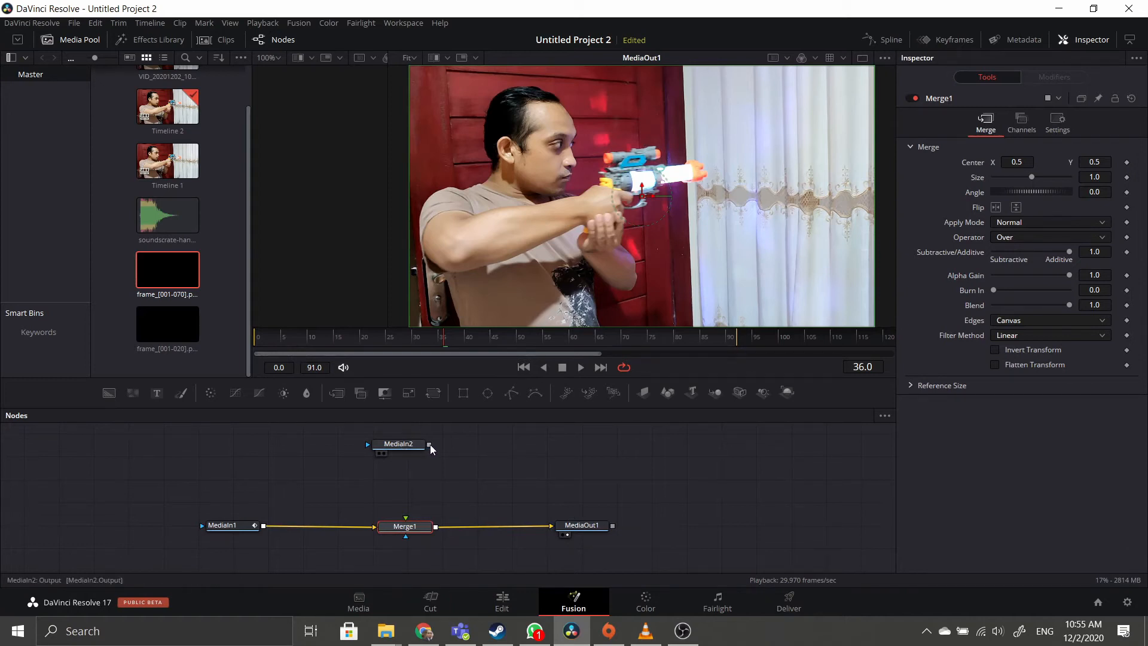
left_click_drag(429, 444, 406, 518)
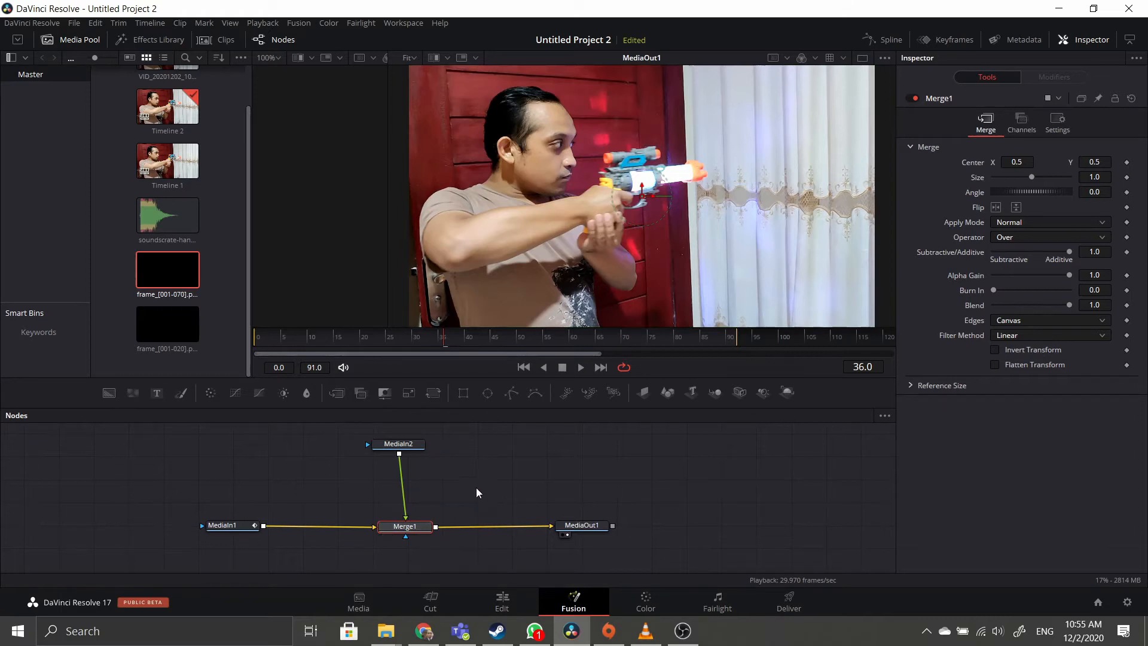
left_click_drag(429, 346, 245, 353)
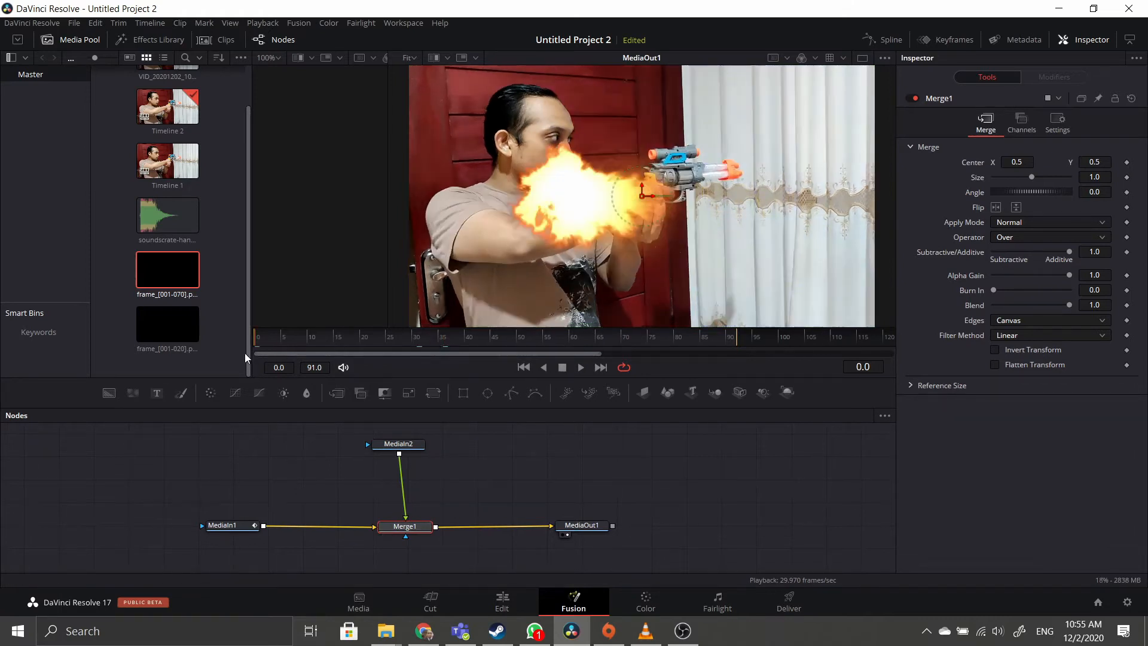
Play the composite from the first frame twice to watch the flash.
left_click(579, 368)
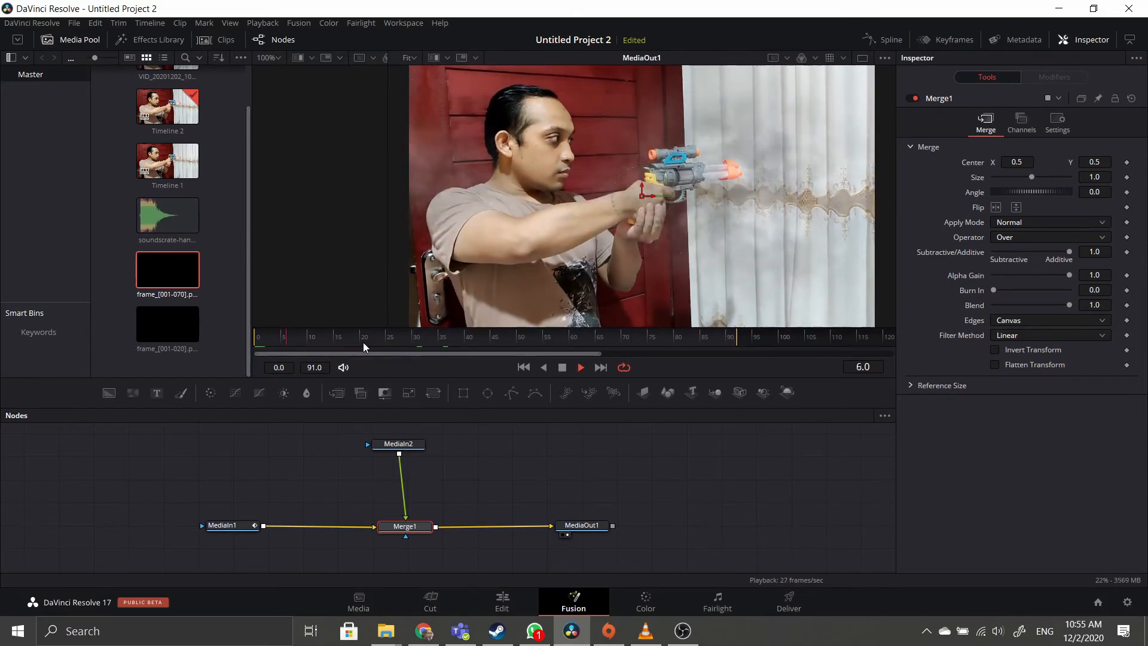
left_click(564, 367)
left_click_drag(471, 336, 246, 342)
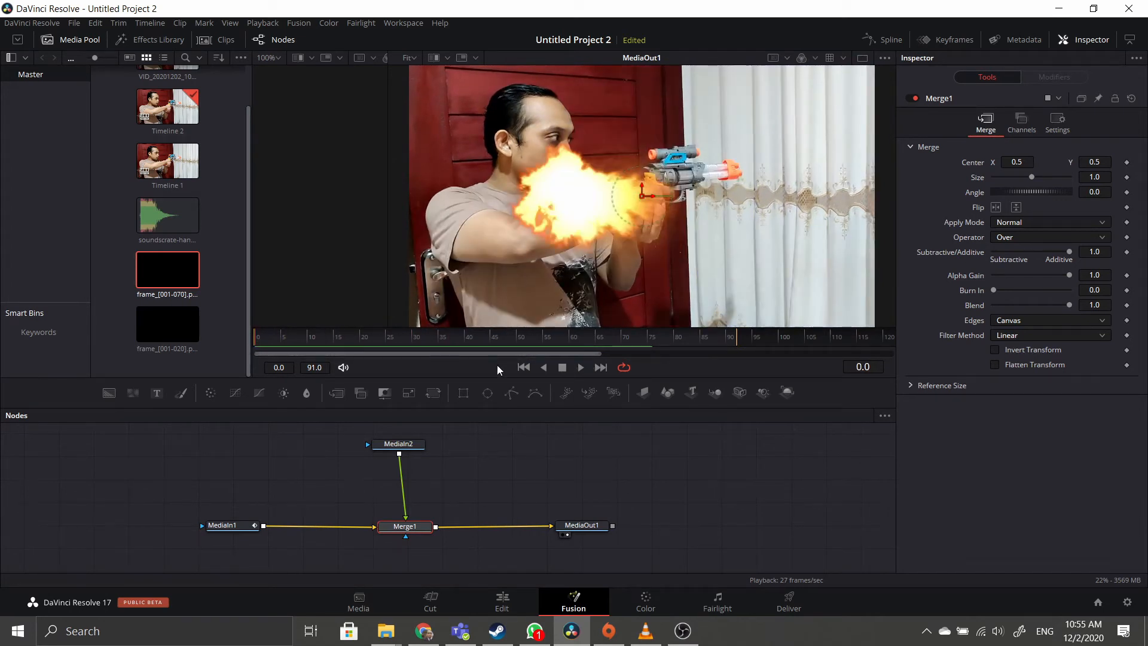
left_click(580, 366)
left_click(562, 368)
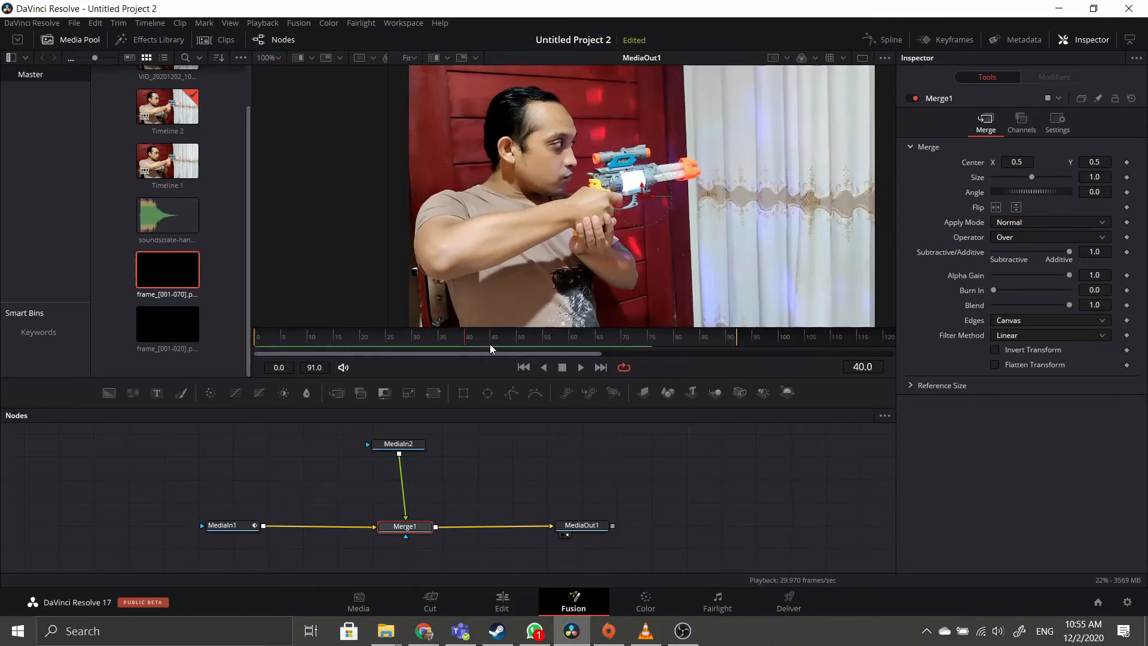
Scrub and step frame by frame to settle on frame 28, where the gun fires.
left_click(447, 343)
left_click_drag(448, 343, 402, 338)
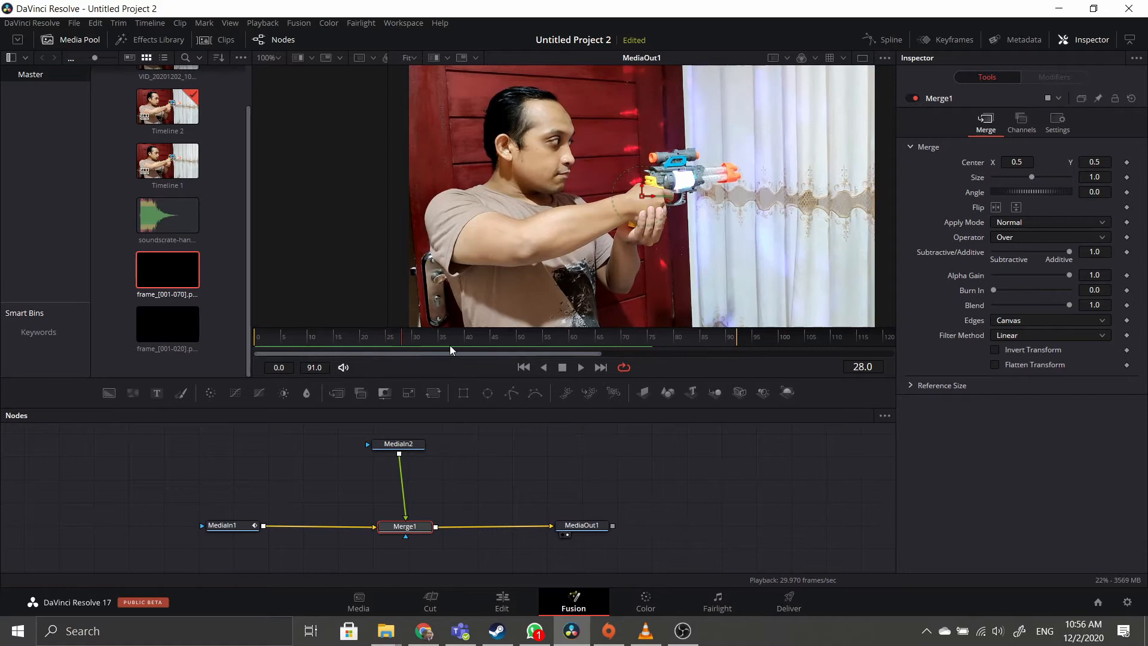
key("Right")
key("Right")
key("Left")
key("Left")
key("Left")
key("Right")
key("Left")
key("Right")
scroll(415, 335, "up", 5)
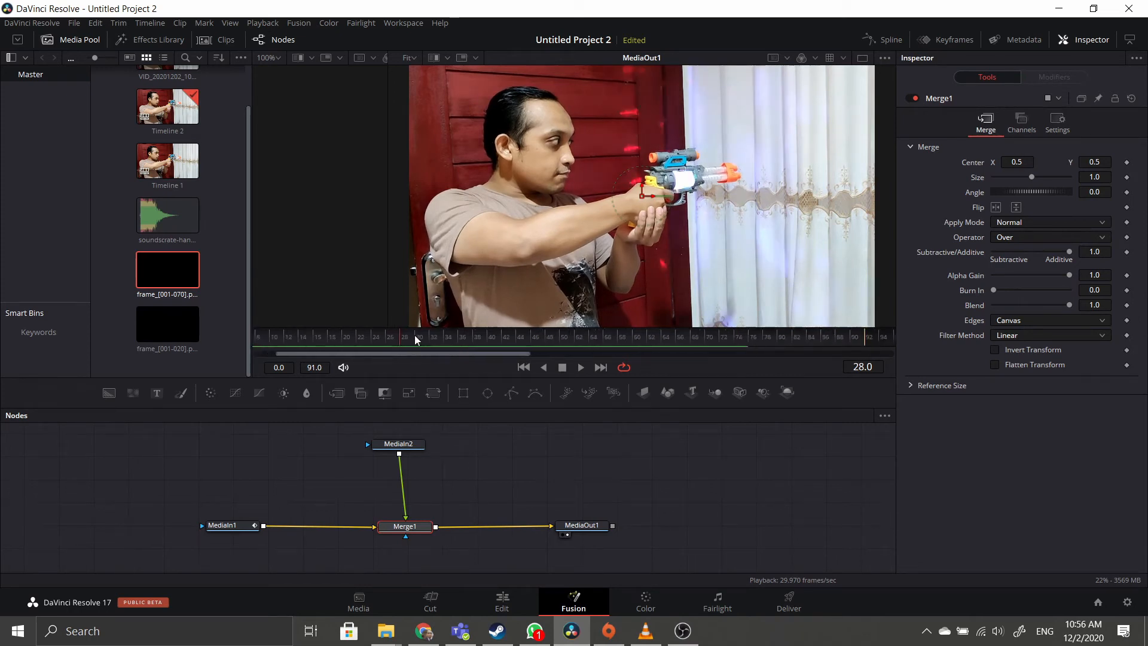
scroll(407, 336, "down", 2)
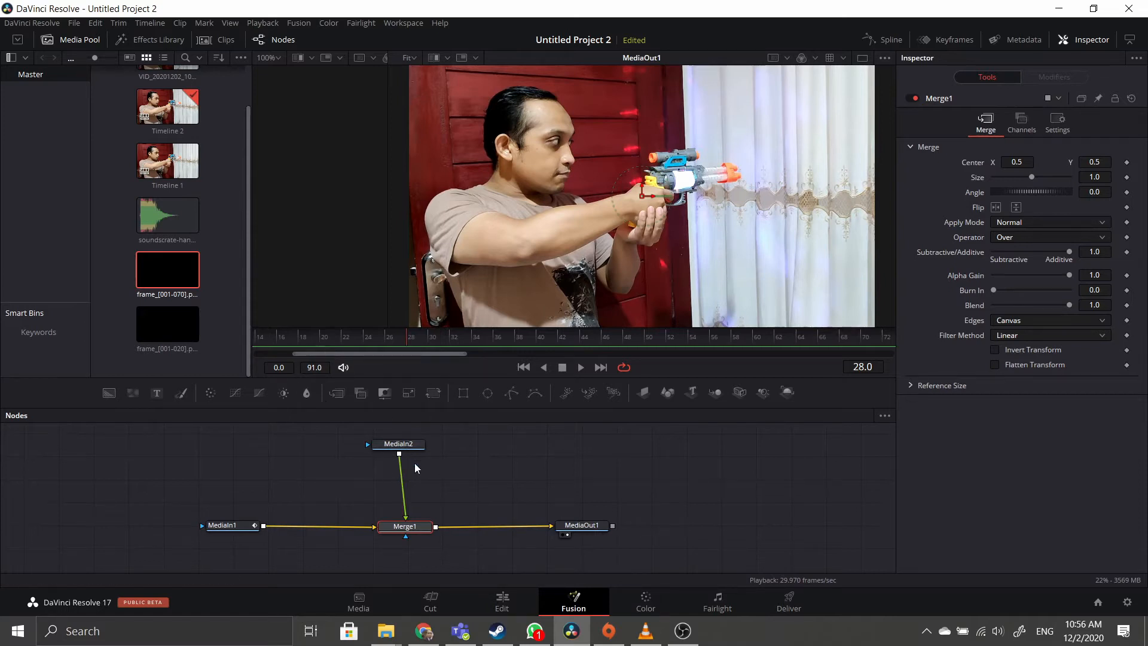
scroll(435, 472, "down", 2)
scroll(434, 466, "up", 2)
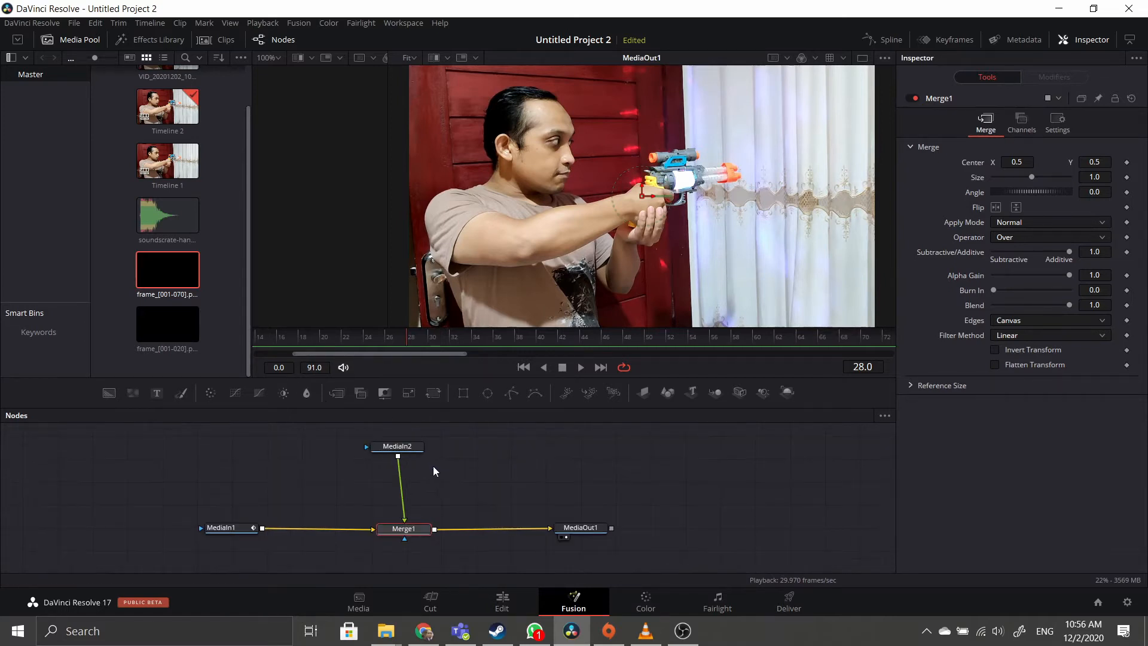
Select MediaIn2 and show its clip bar in the Keyframes panel.
left_click(410, 449)
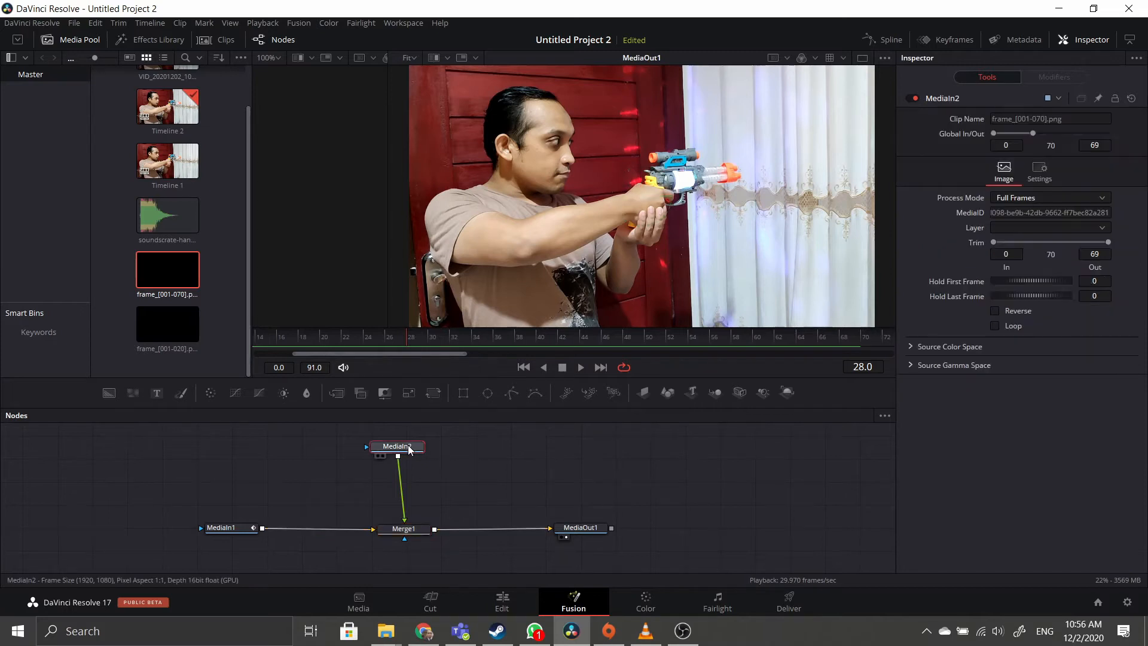
left_click_drag(410, 450, 417, 450)
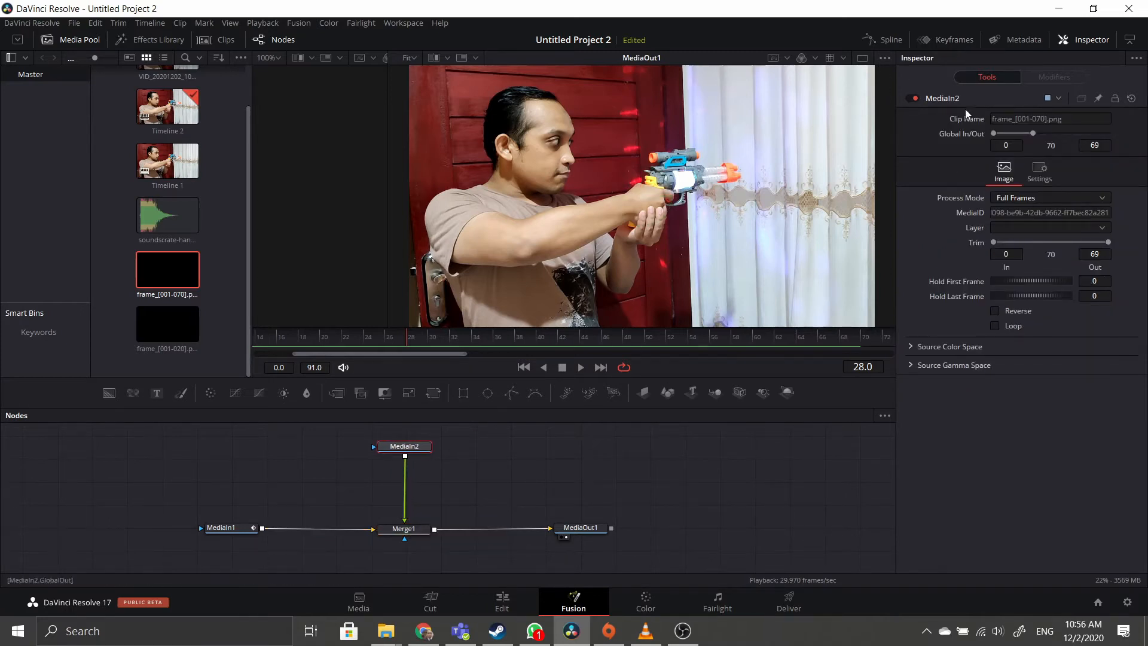
left_click(953, 39)
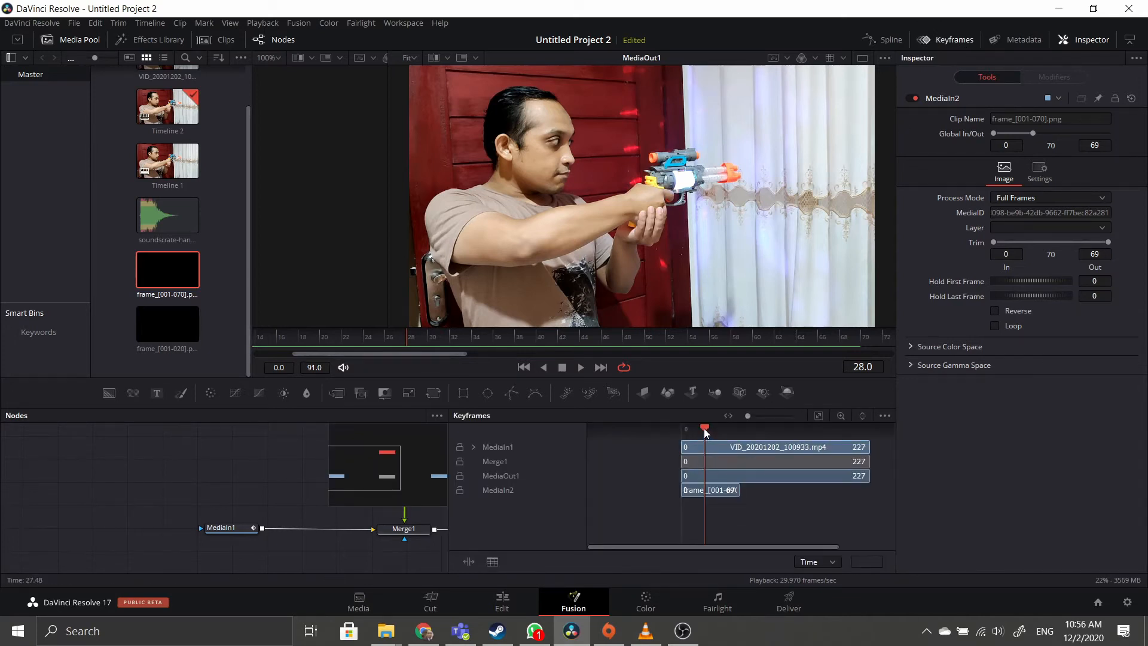
scroll(726, 452, "up", 3)
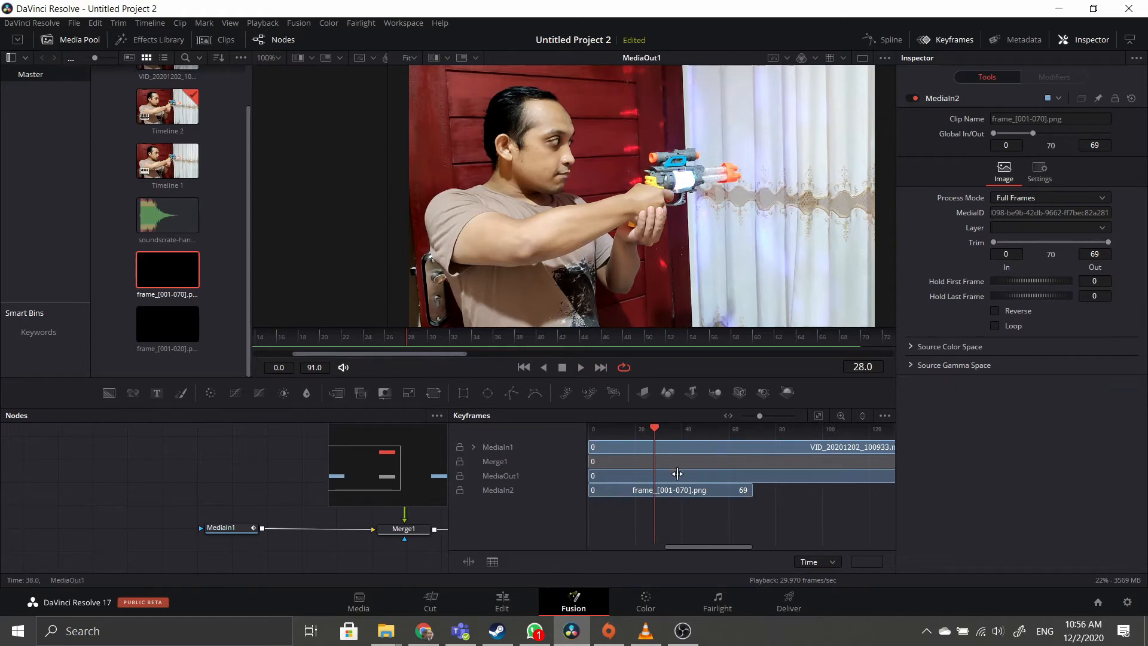
left_click_drag(681, 547, 670, 546)
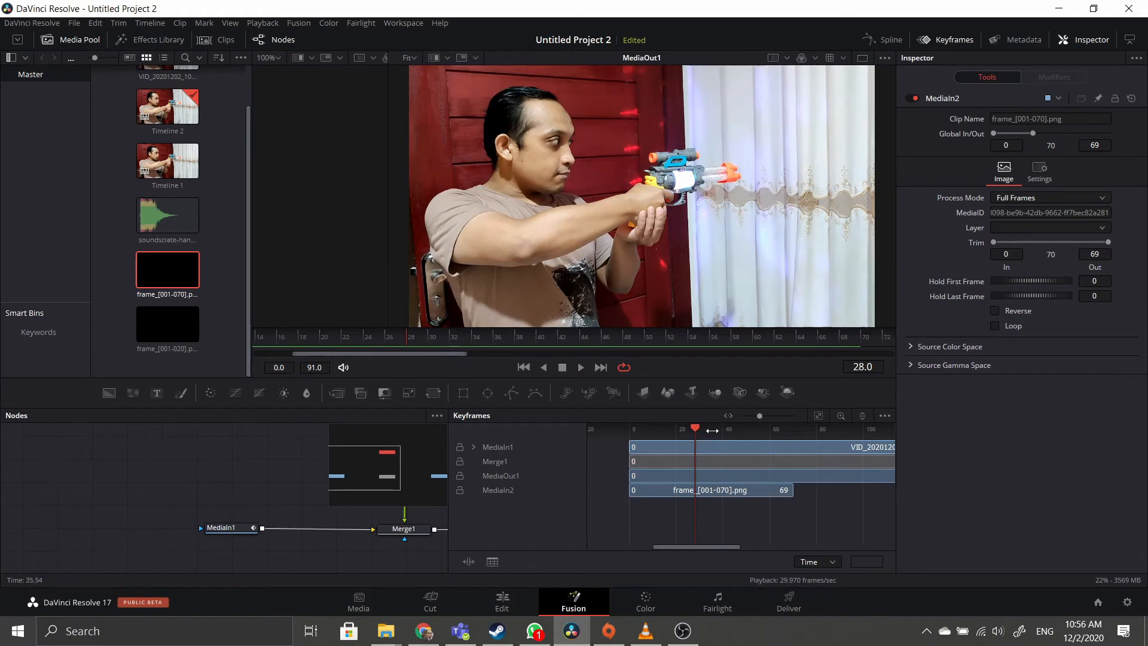
scroll(715, 517, "up", 2)
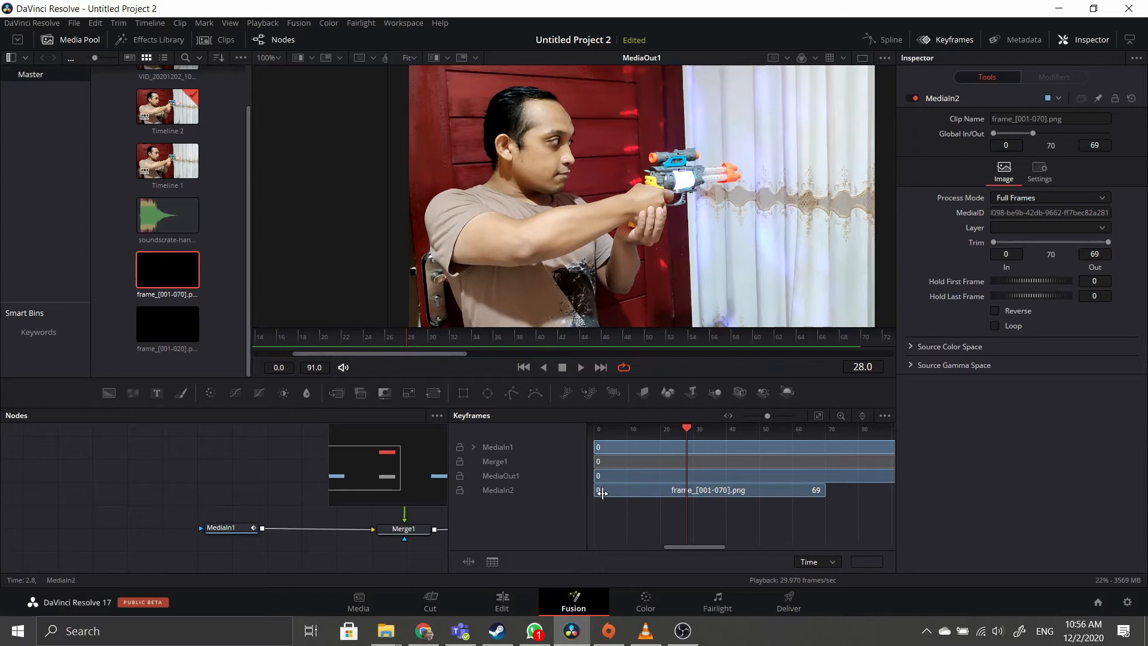
Slide the MediaIn2 flash bar to start at frame 28 and play back to verify timing.
left_click_drag(605, 494, 695, 500)
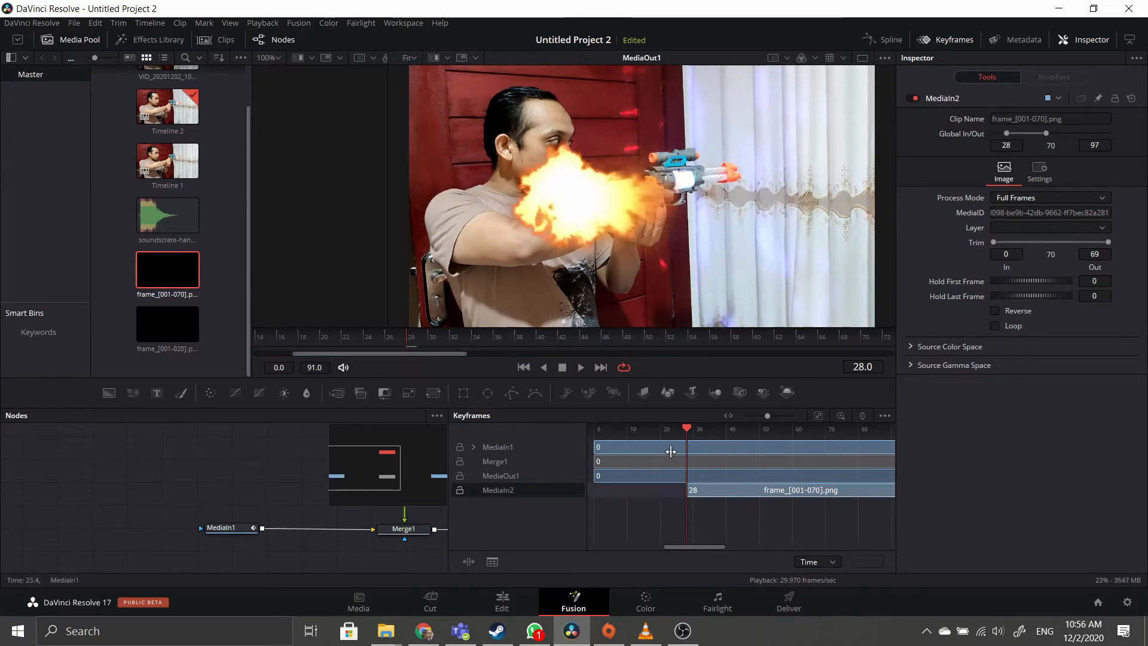
left_click_drag(687, 428, 588, 431)
left_click(575, 368)
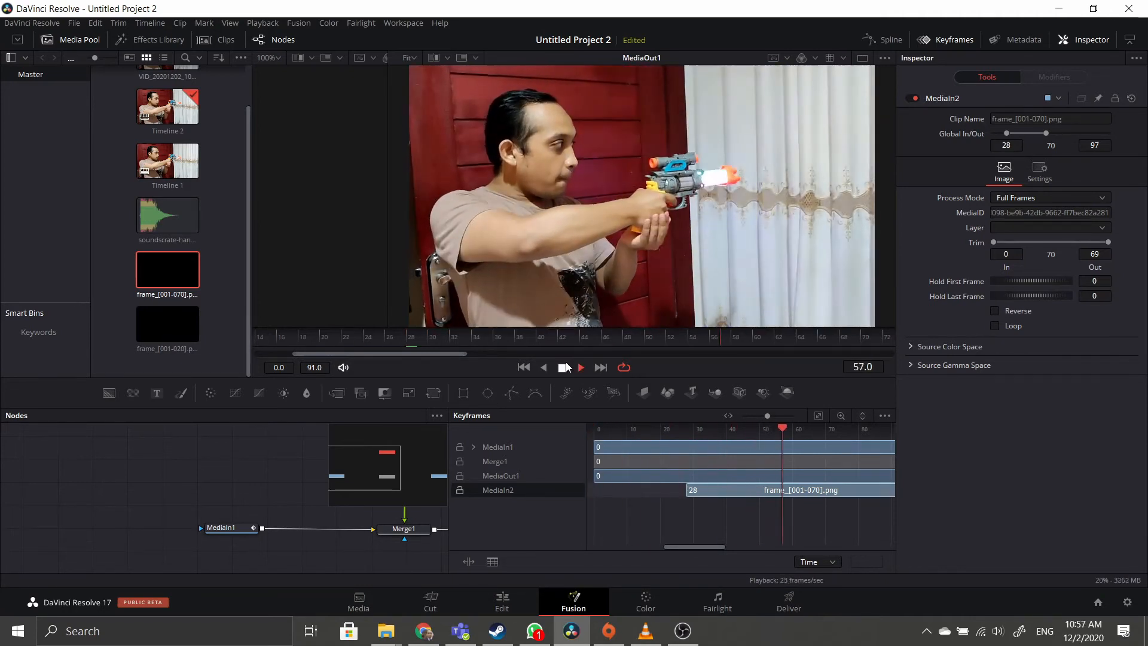
key("space")
left_click_drag(796, 431, 686, 428)
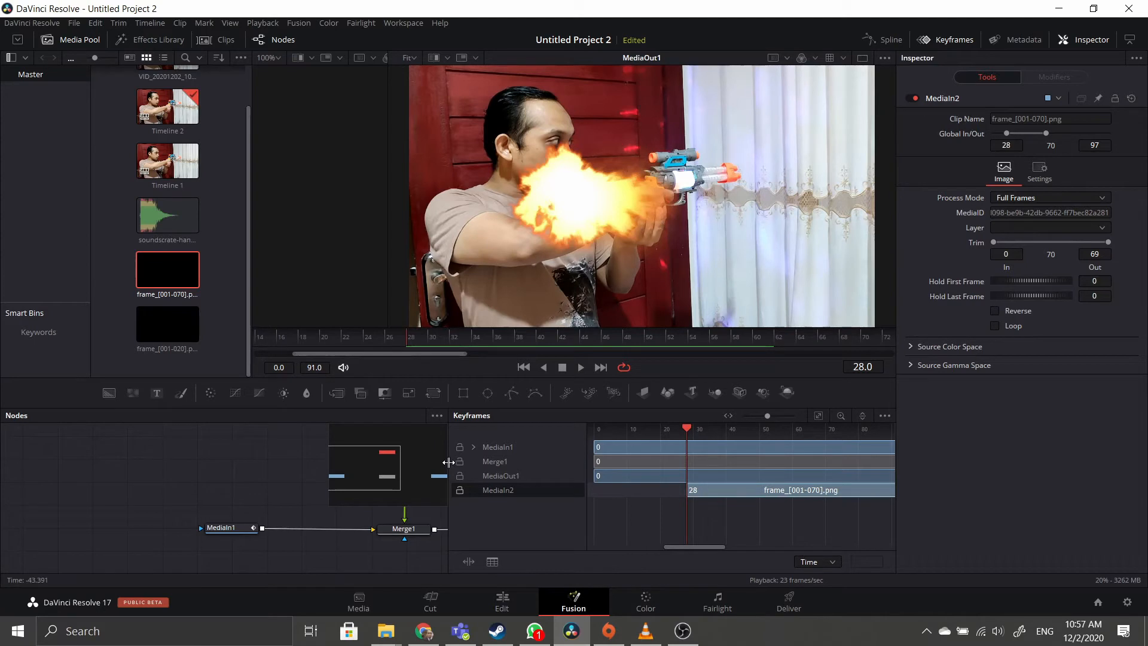
Widen the node graph area and tidy the MediaIn2 node's position.
left_click_drag(448, 462, 626, 462)
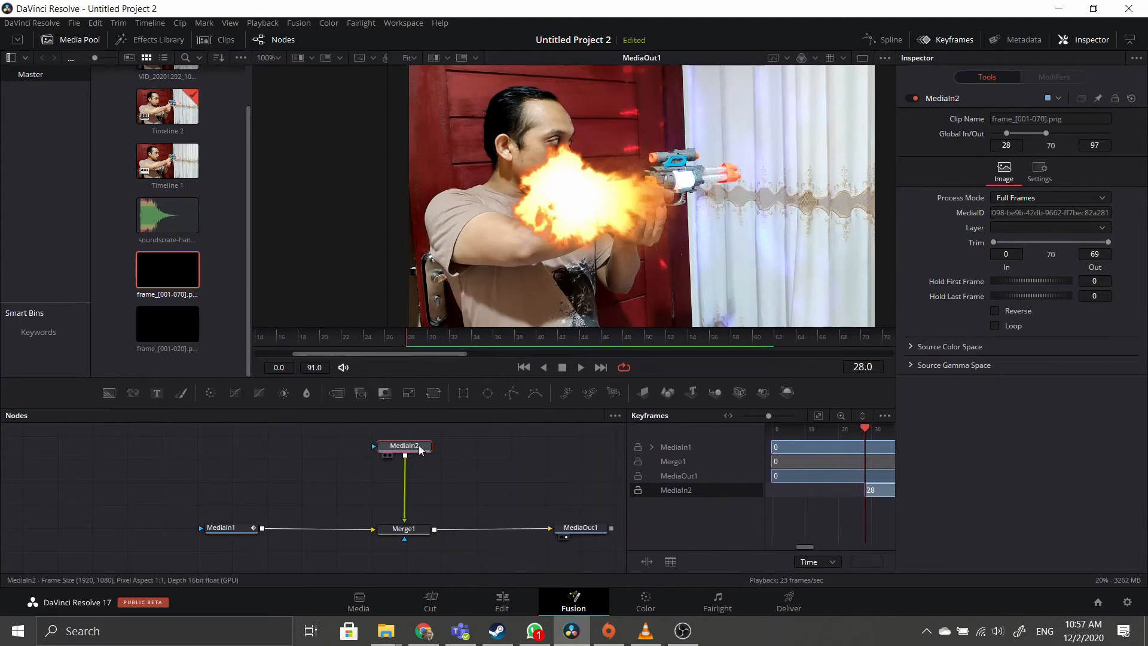
left_click_drag(420, 449, 424, 438)
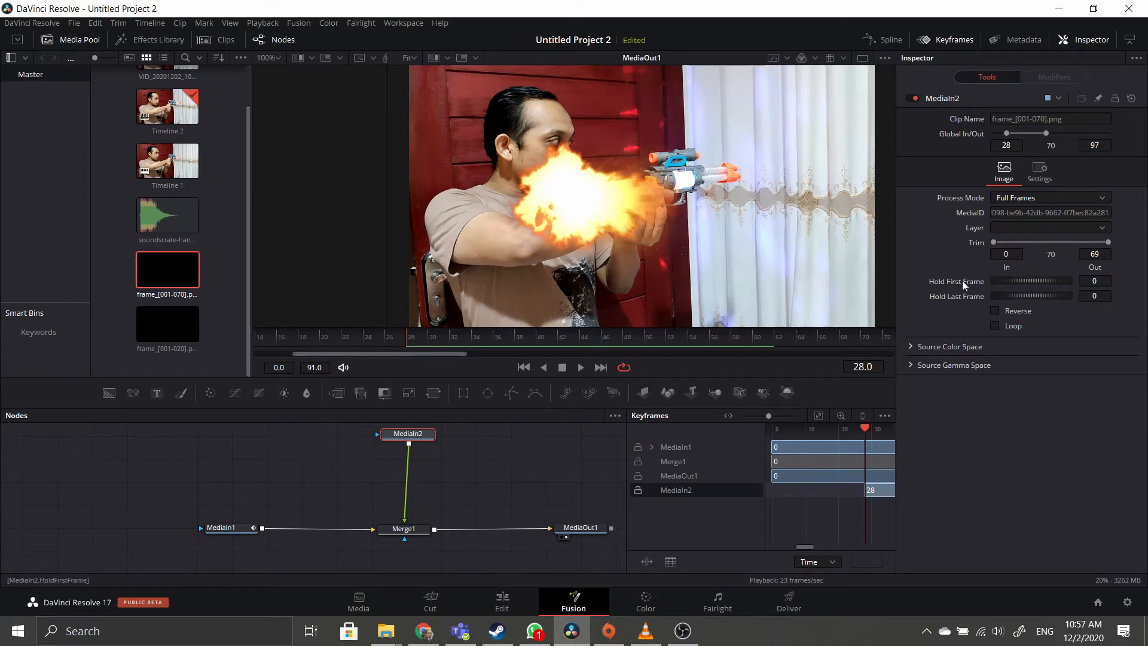
left_click_drag(419, 434, 412, 434)
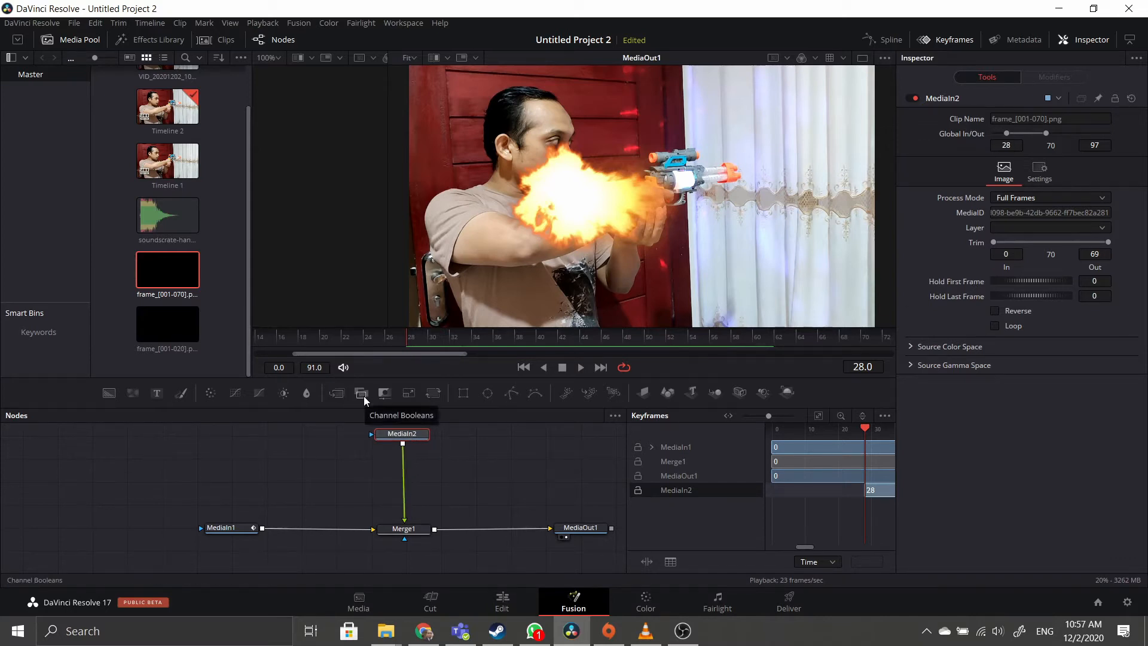
Add a Transform1 node between the MediaIn2 flash clip and Merge1.
left_click(435, 393)
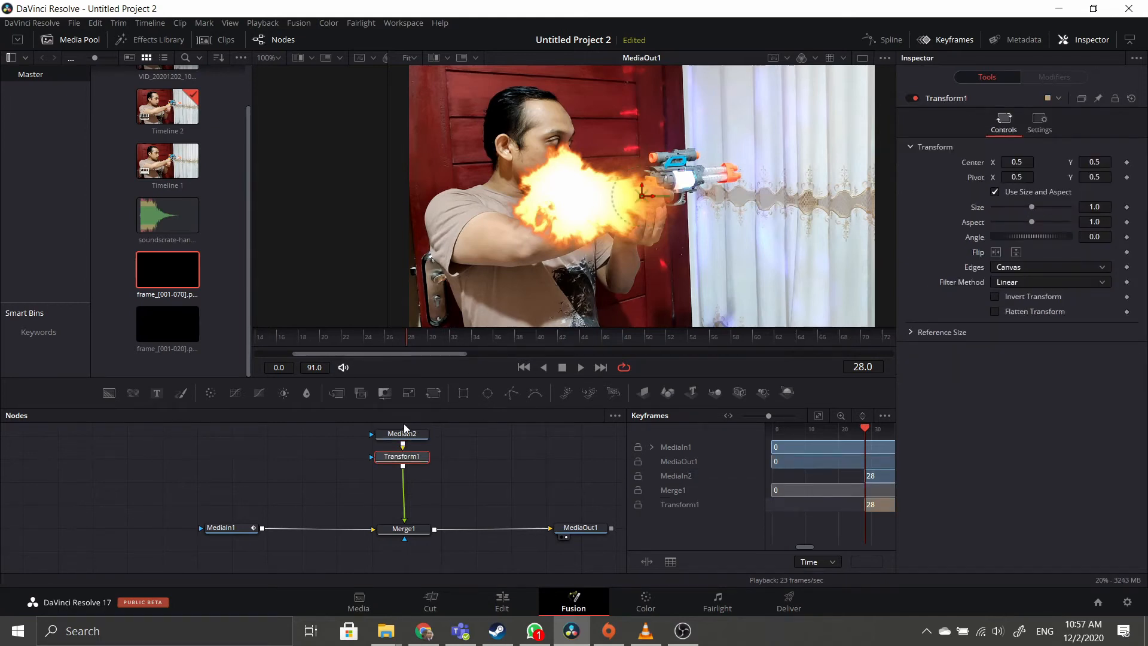
left_click(413, 433)
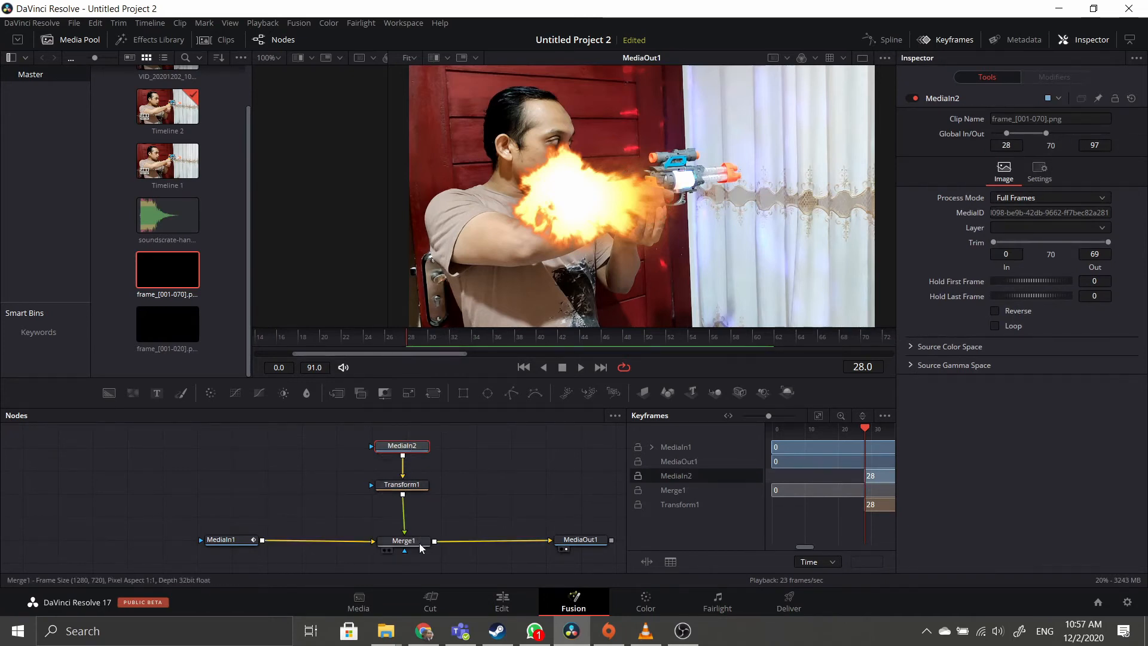
left_click(413, 487)
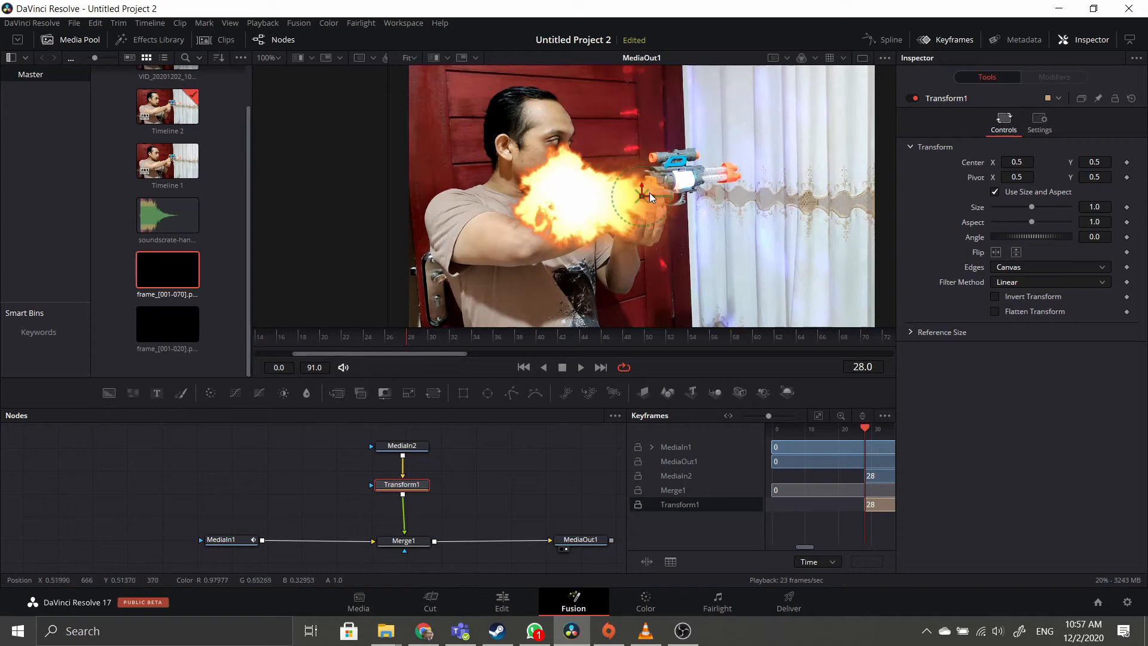
scroll(672, 183, "up", 2)
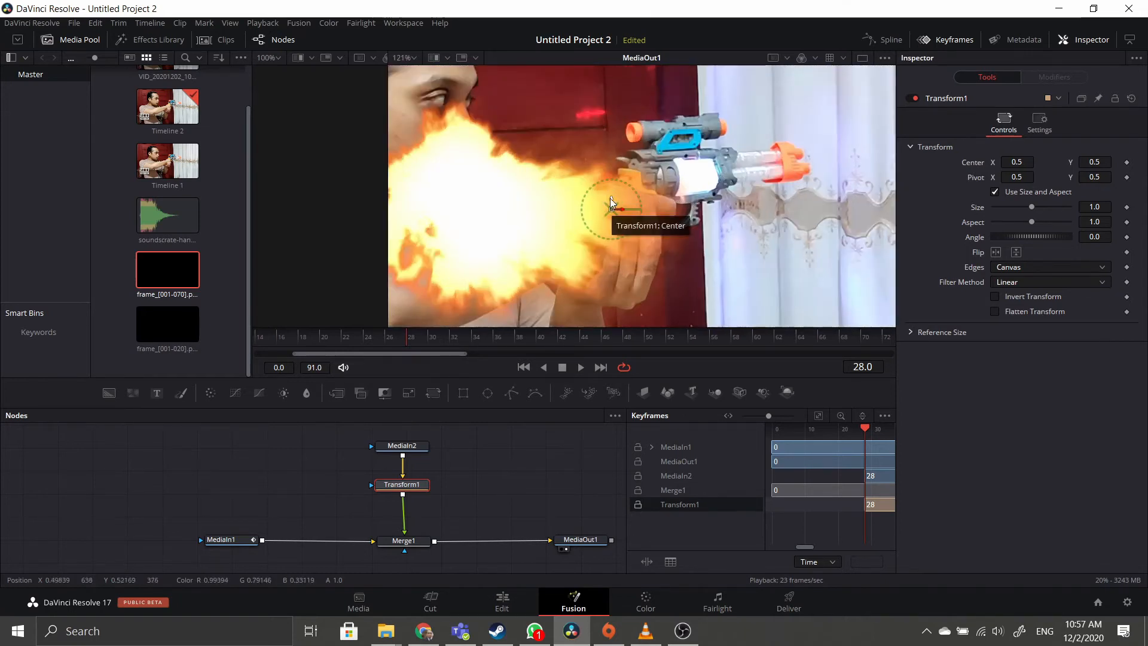
scroll(638, 210, "down", 1)
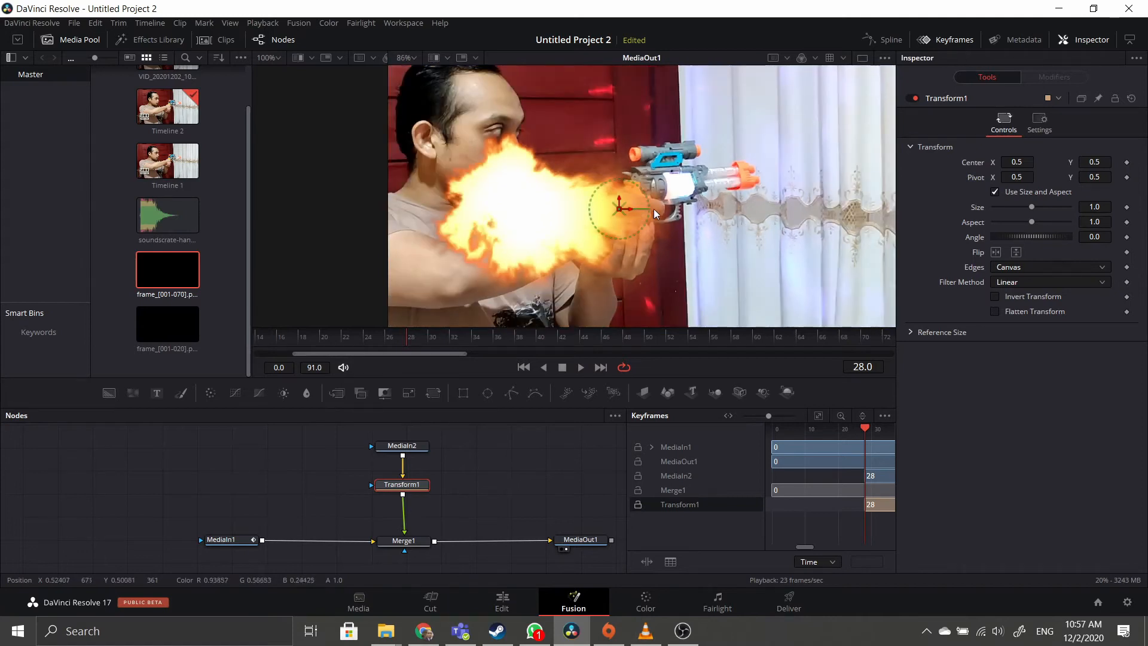
scroll(616, 206, "up", 1)
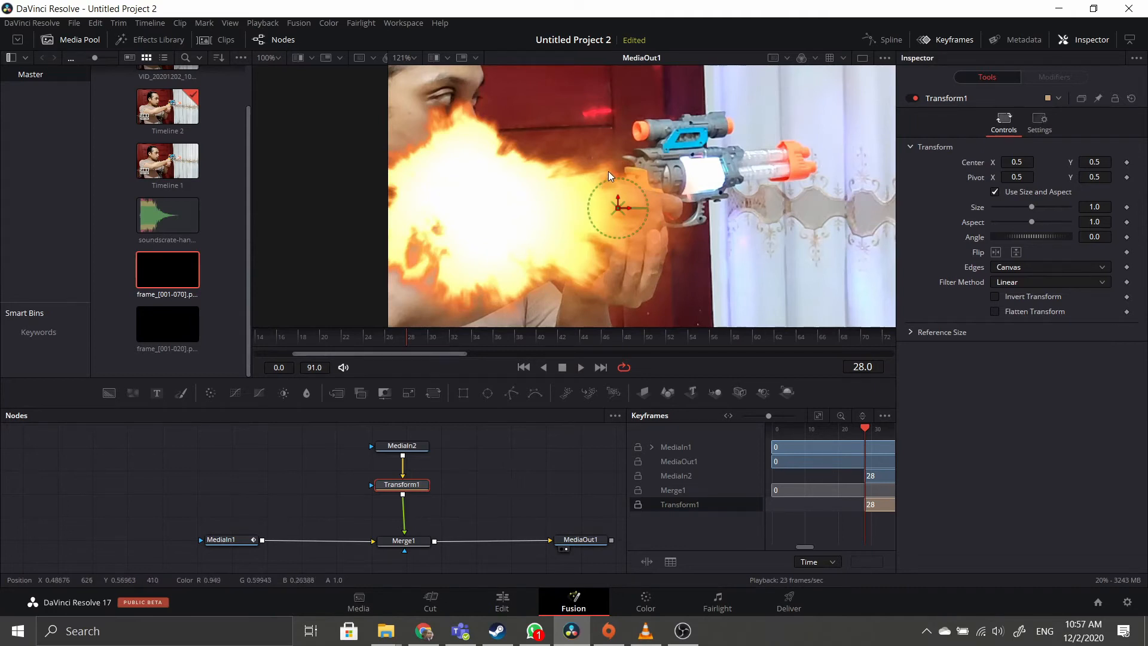
scroll(611, 170, "down", 1)
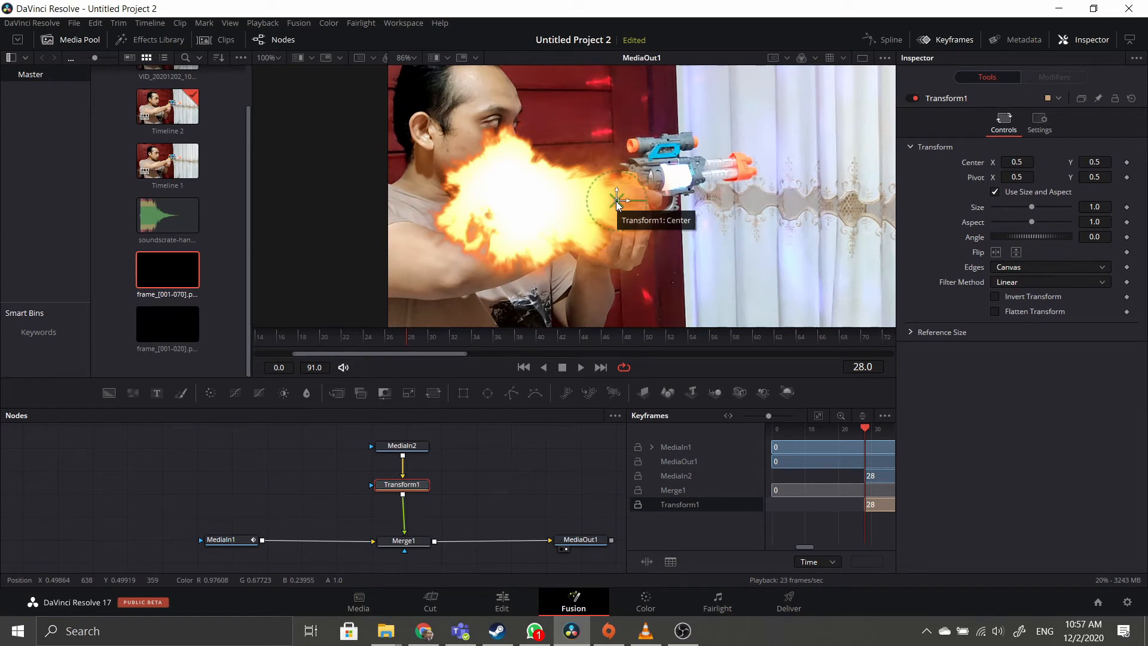
Drag the flash centre toward the gun muzzle and play back to check its position at frame 29.
left_click_drag(618, 201, 889, 153)
scroll(814, 164, "down", 2)
scroll(804, 202, "up", 1)
key("space")
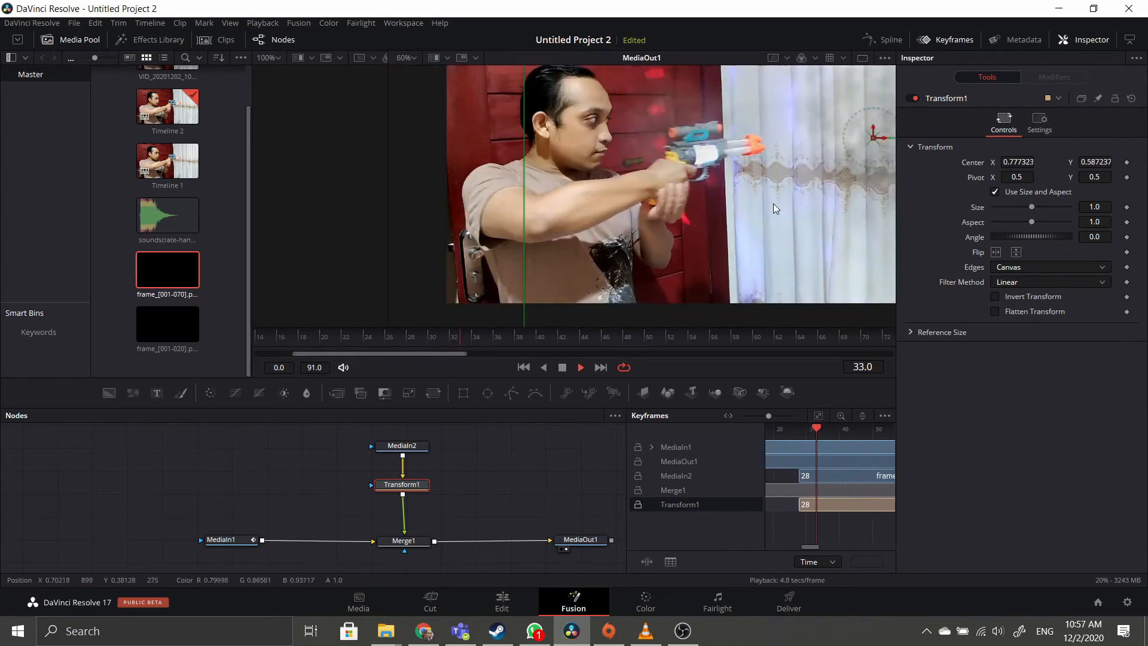
left_click_drag(539, 338, 417, 342)
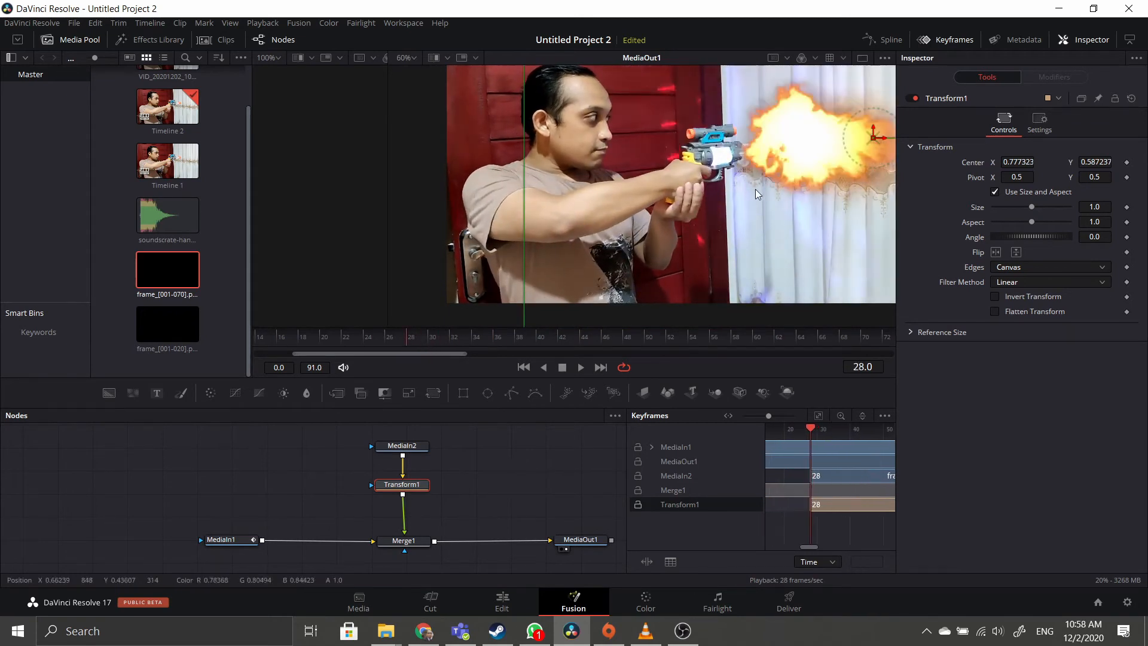
left_click_drag(762, 178, 605, 242)
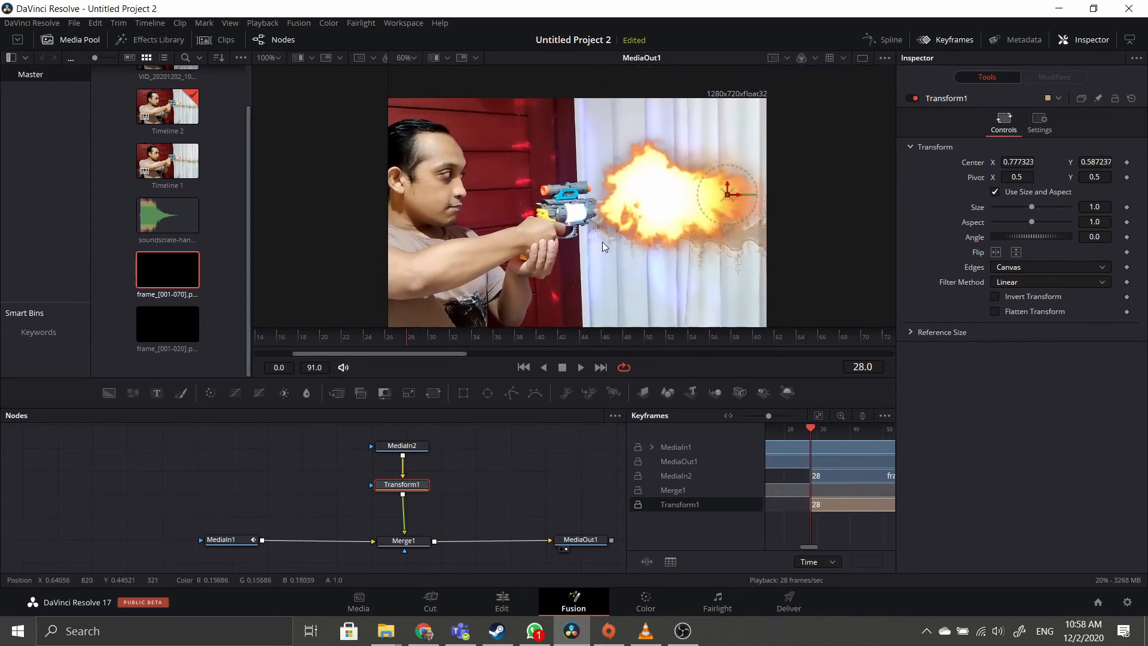
Shrink the flash to 0.47 size while moving it toward the barrel.
left_click_drag(726, 193, 751, 187)
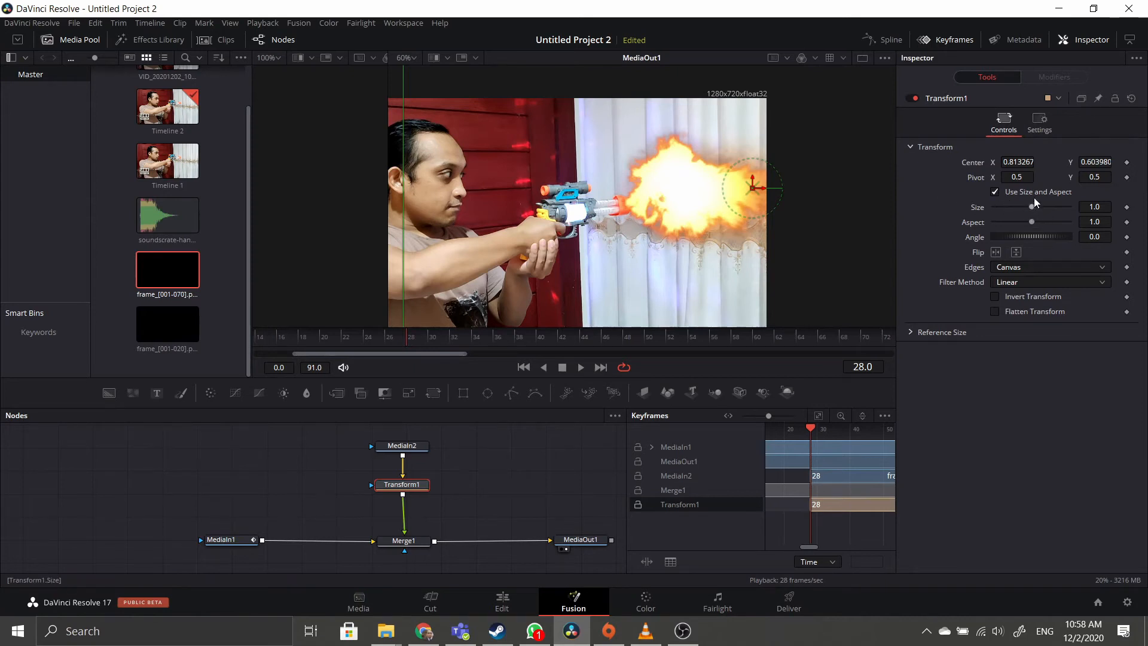
left_click_drag(1033, 208, 1009, 207)
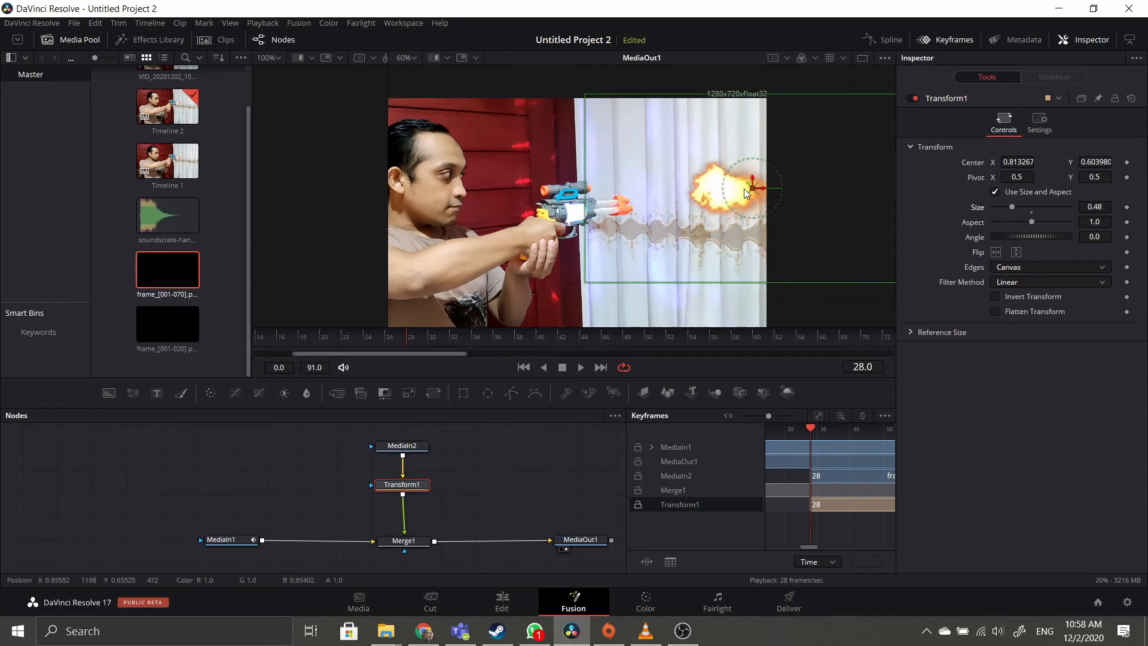
left_click_drag(744, 189, 686, 199)
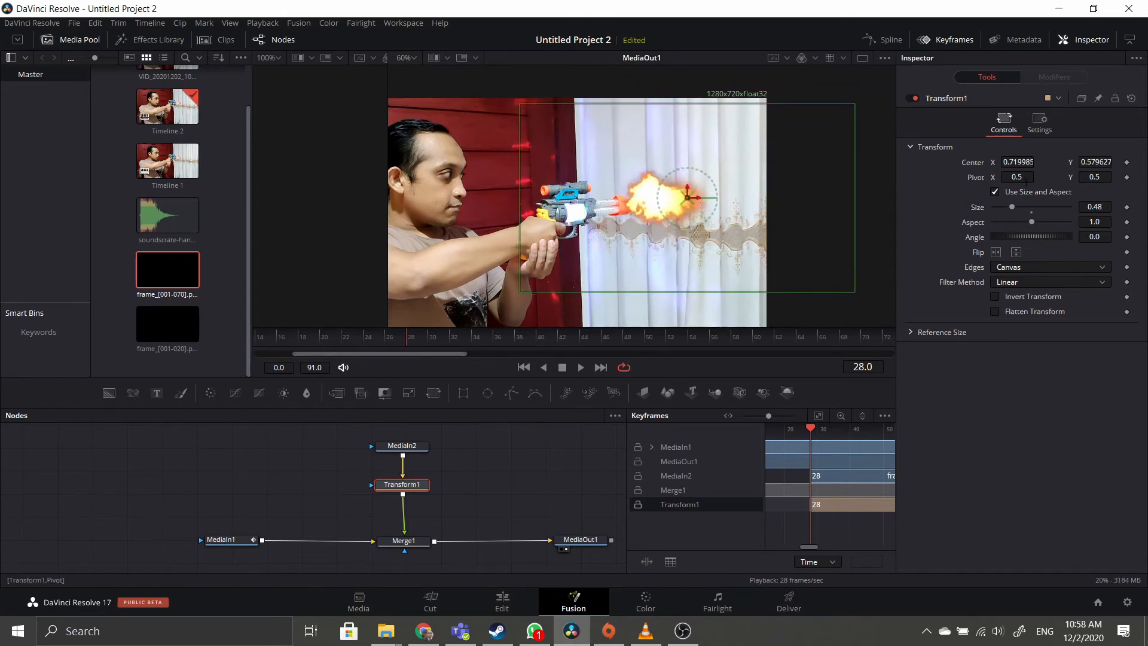
left_click_drag(1012, 206, 1010, 206)
scroll(734, 199, "up", 2)
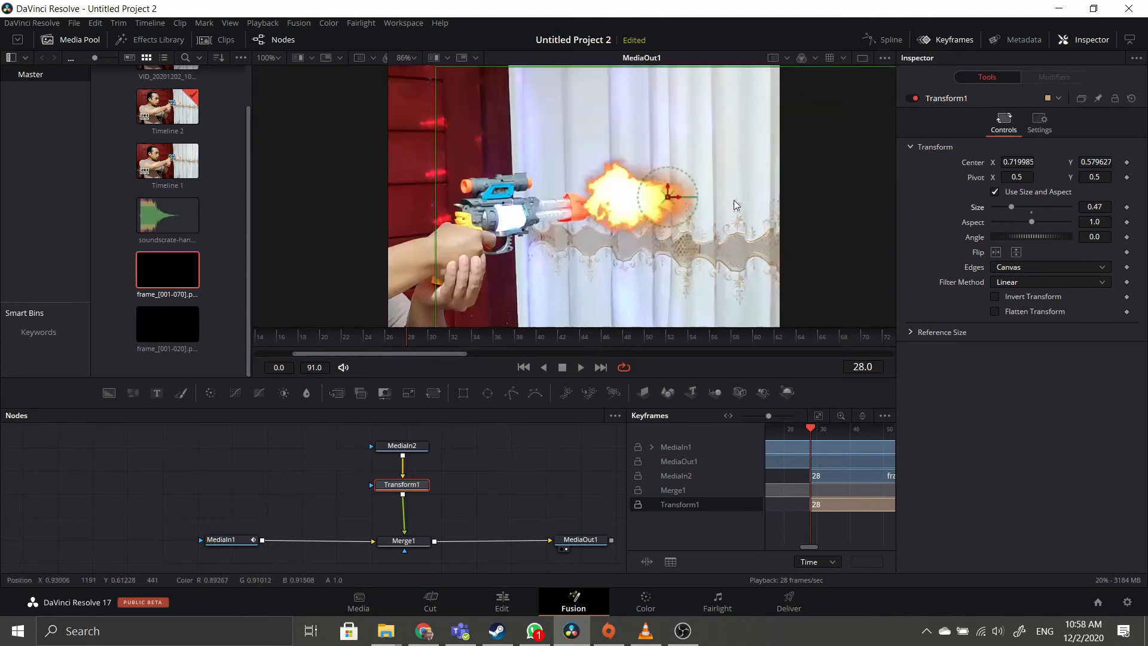
Tilt the flash about 7.17° and nudge it onto the barrel tip.
left_click_drag(668, 197, 665, 201)
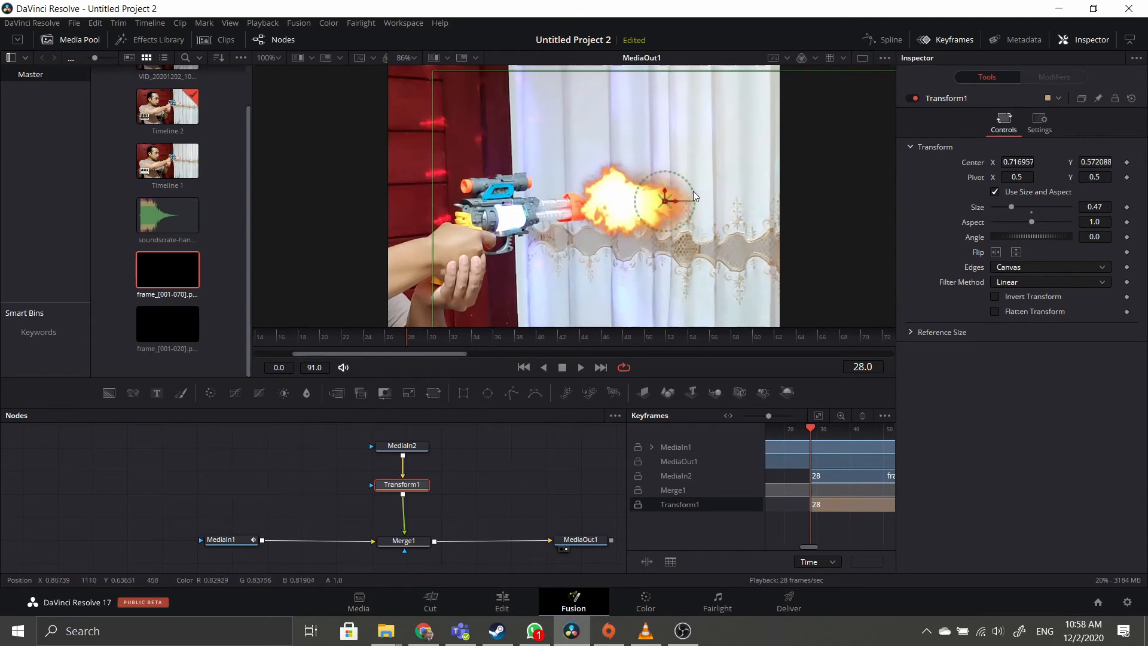
mouse_move(1036, 236)
left_mouse_down()
mouse_move(1023, 236)
mouse_move(1043, 235)
left_mouse_up()
left_click_drag(668, 204, 659, 201)
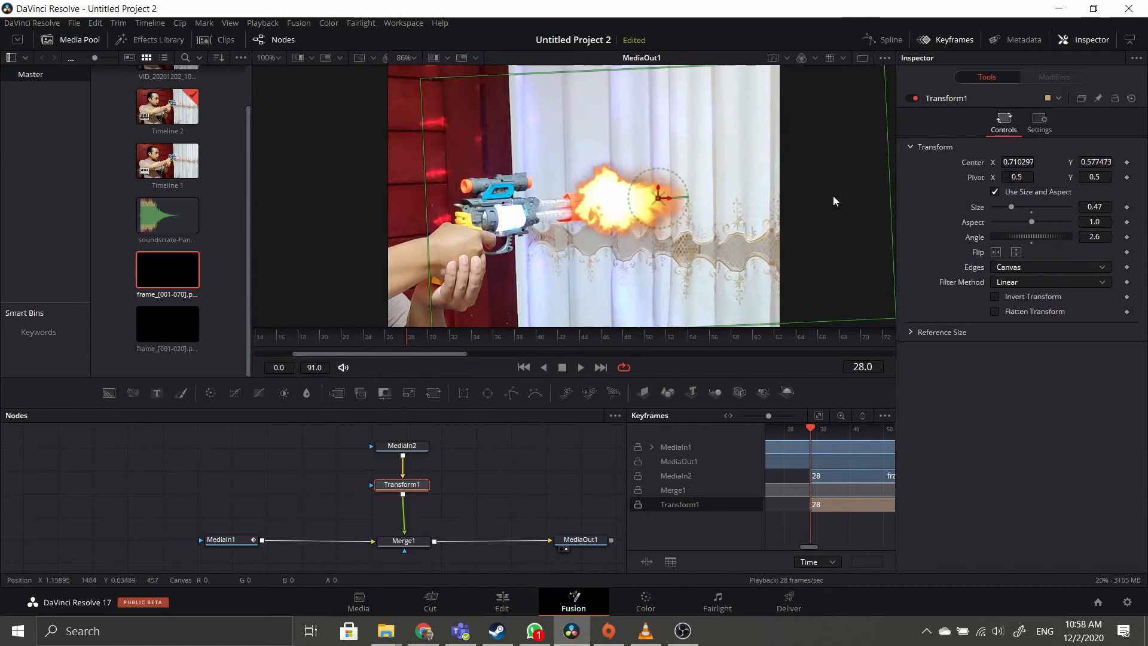
mouse_move(661, 196)
left_mouse_down()
mouse_move(629, 201)
mouse_move(658, 189)
left_mouse_up()
scroll(662, 191, "down", 3)
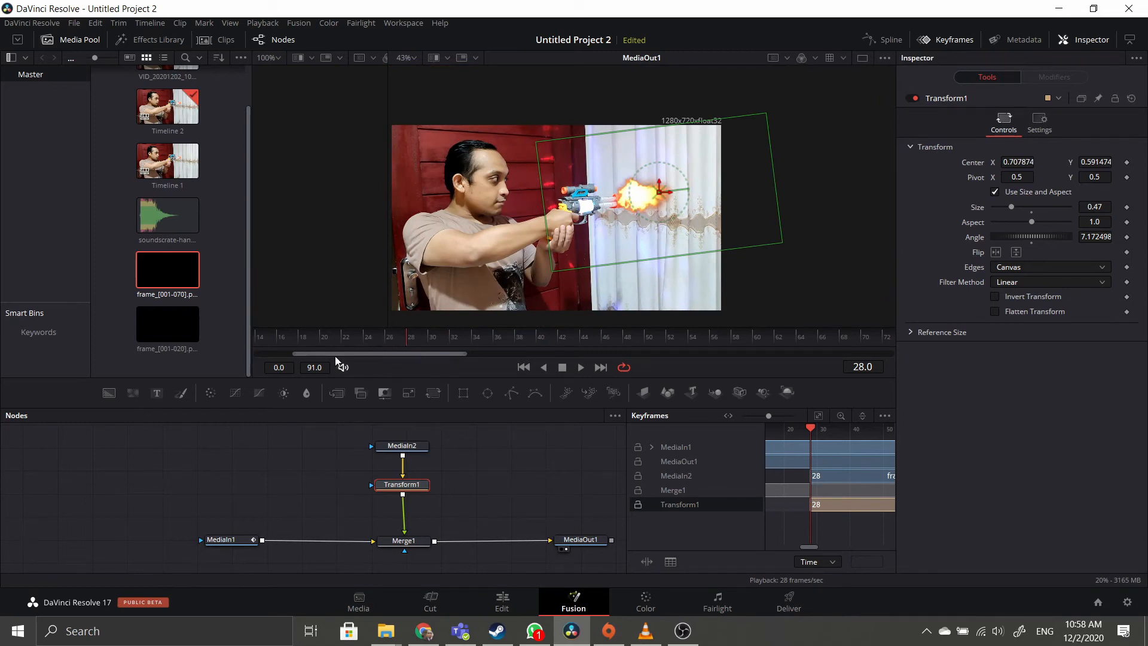
Preview the flash from the first frame, then ease Transform1's angle to 5.34° at the barrel.
left_click_drag(335, 357, 271, 357)
left_click(254, 336)
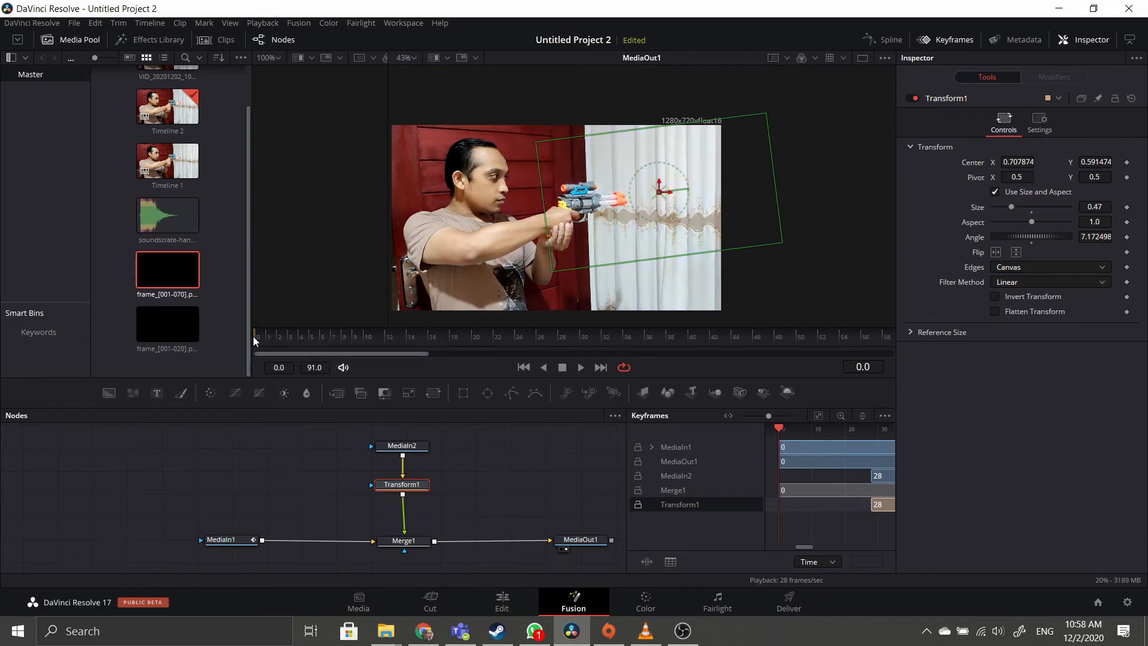
left_click(583, 366)
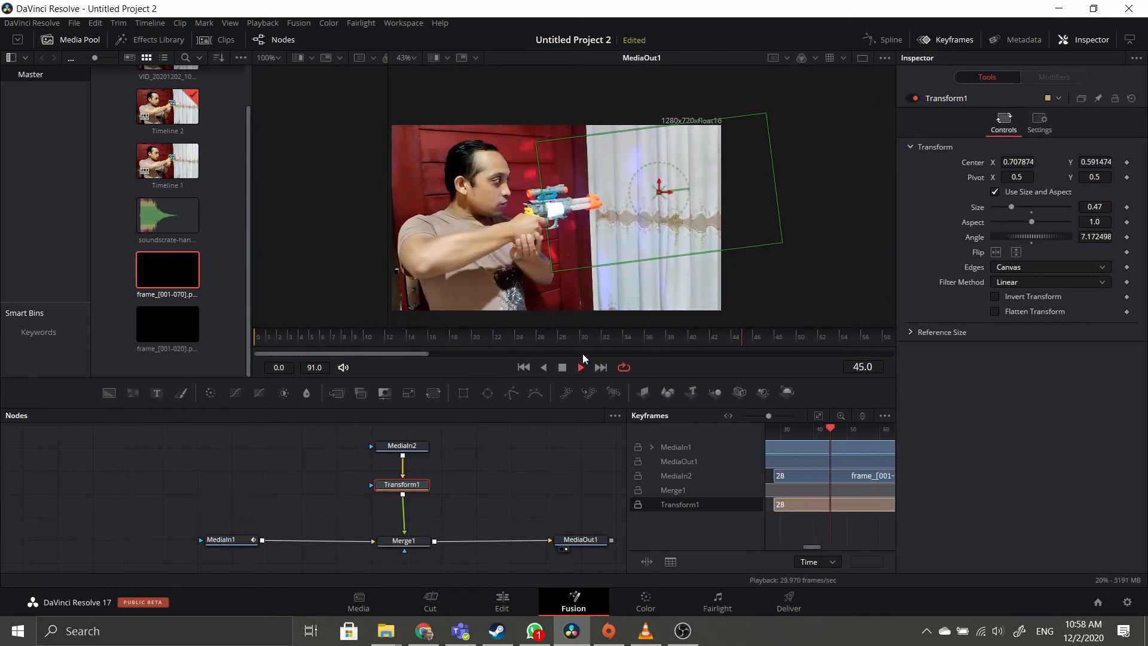
left_click(578, 367)
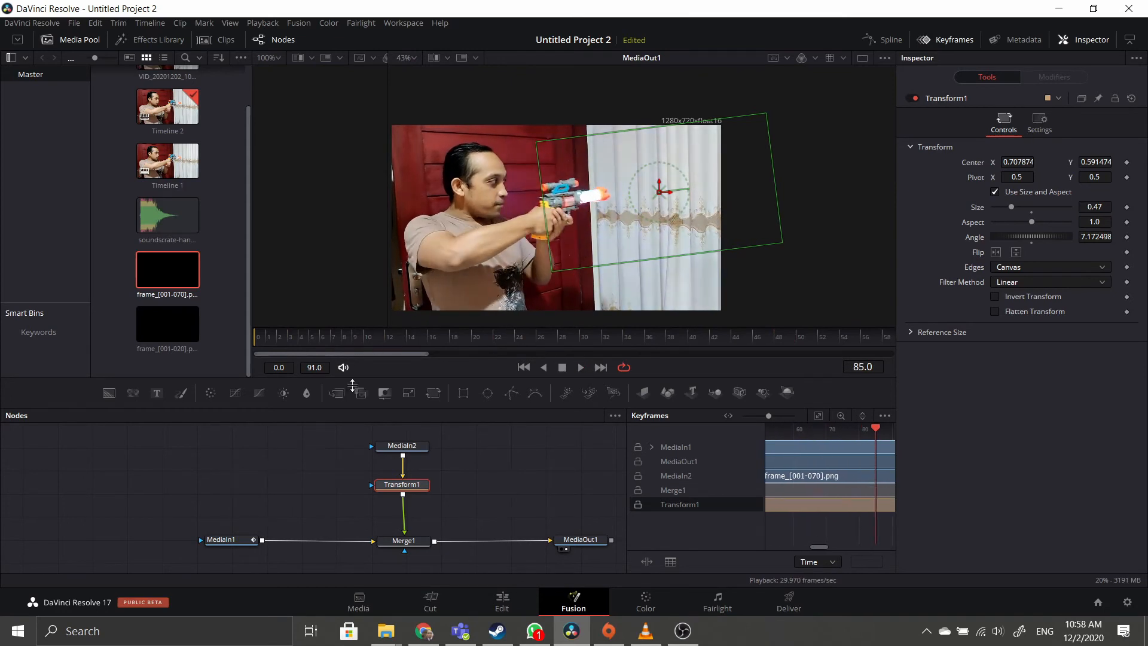
left_click_drag(300, 338, 228, 334)
left_click(580, 367)
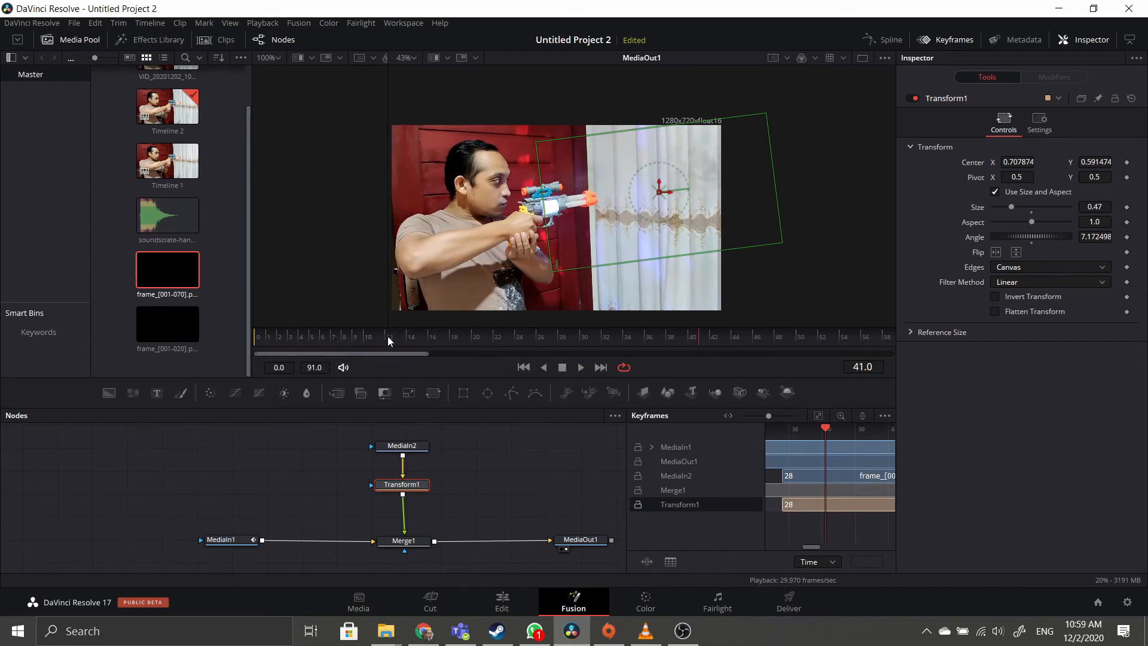
left_click_drag(387, 336, 561, 336)
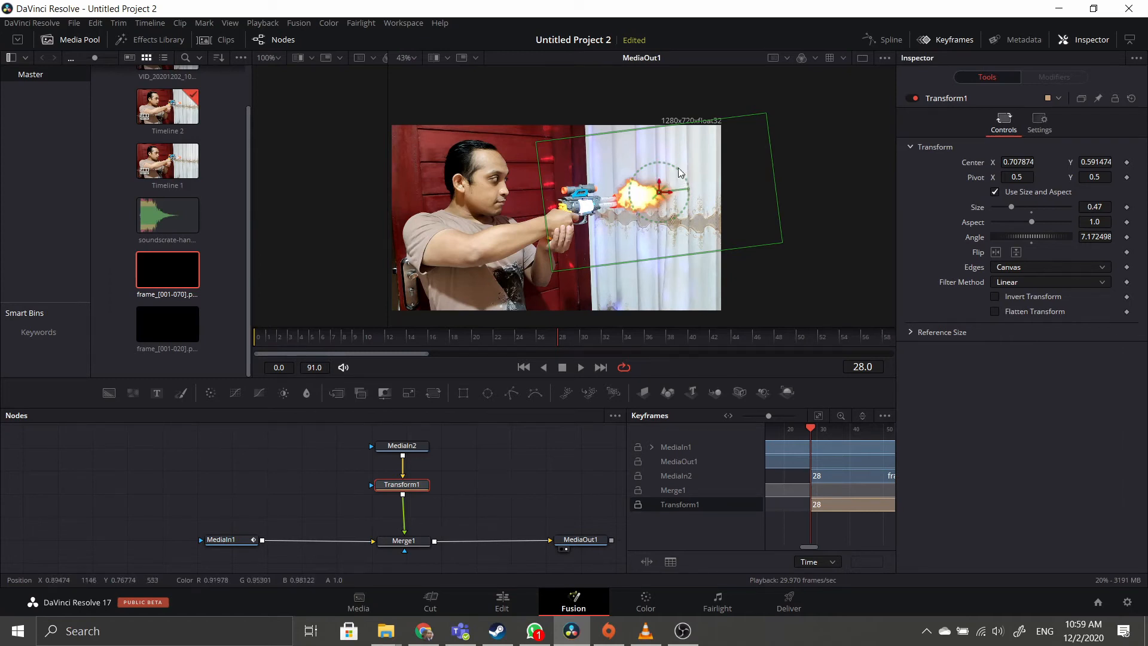
left_click_drag(680, 169, 659, 195)
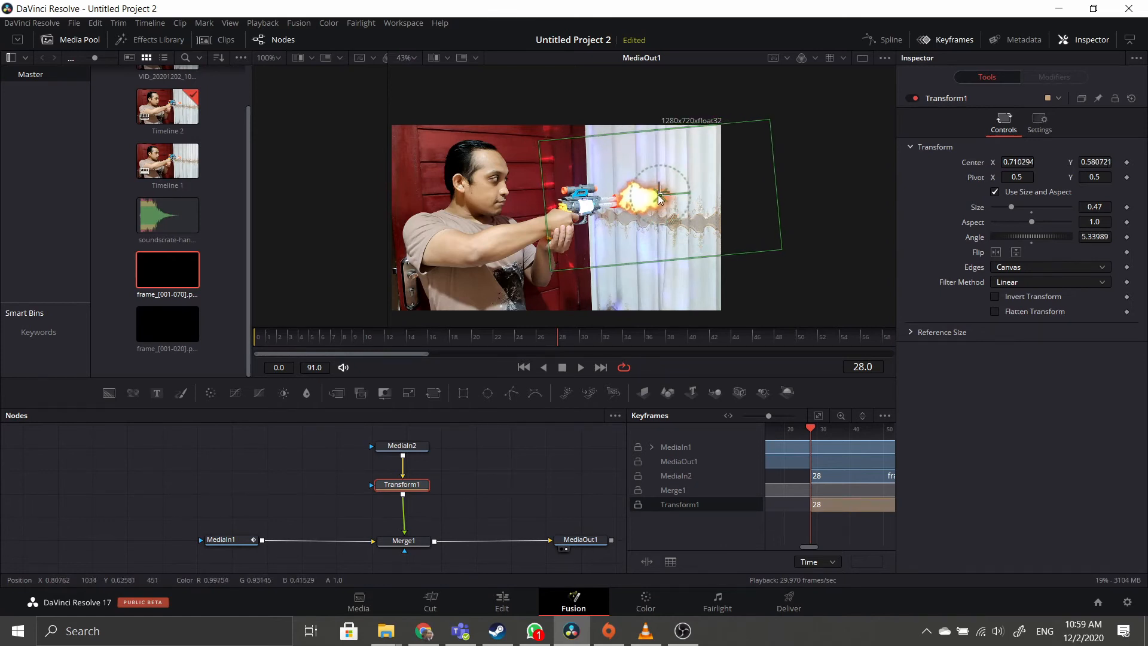
Switch Merge1's Apply Mode to Screen and return to the first frame.
left_click(405, 542)
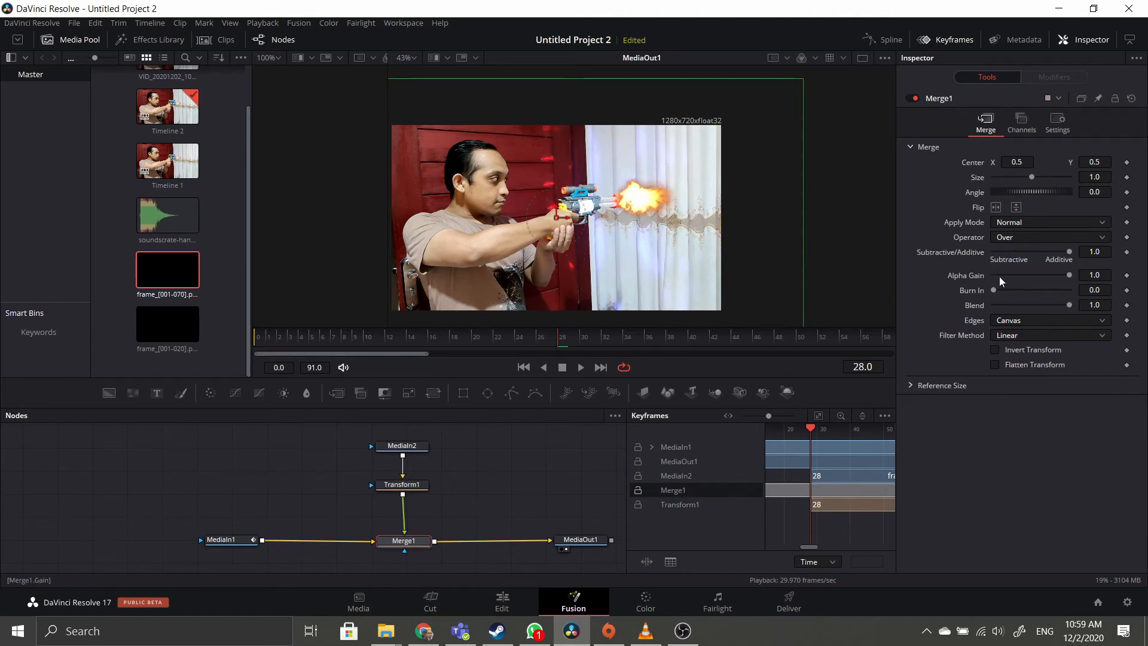
mouse_move(1007, 285)
left_mouse_down()
mouse_move(1022, 299)
mouse_move(1000, 296)
mouse_move(1039, 290)
mouse_move(992, 289)
mouse_move(991, 303)
left_mouse_up()
left_click(1013, 222)
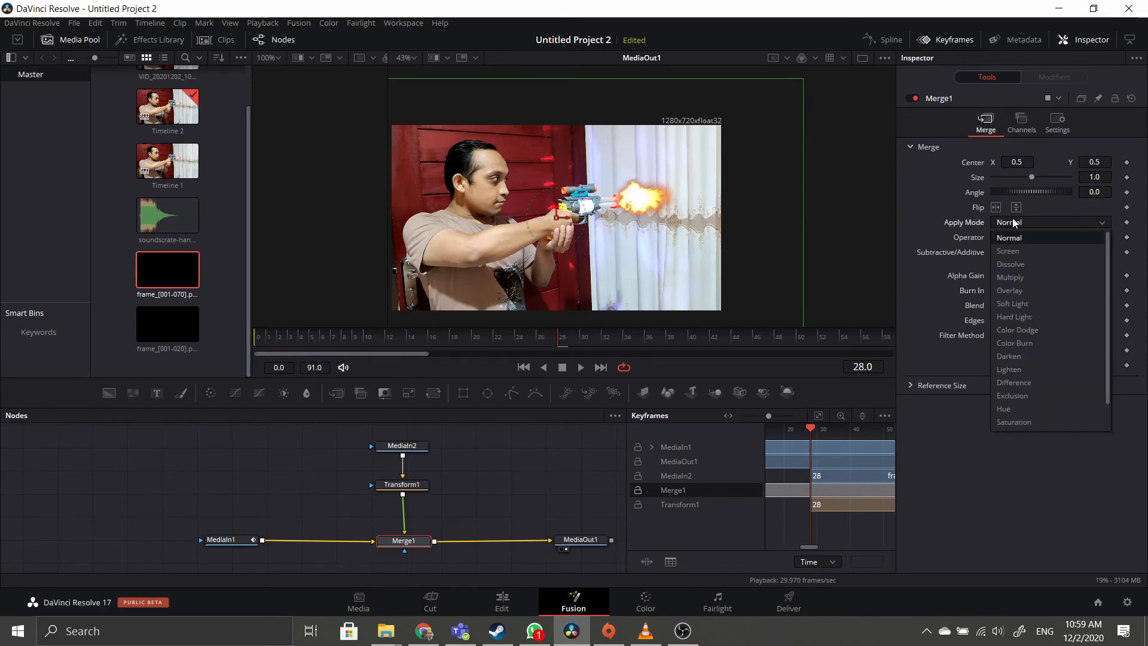
left_click(1009, 252)
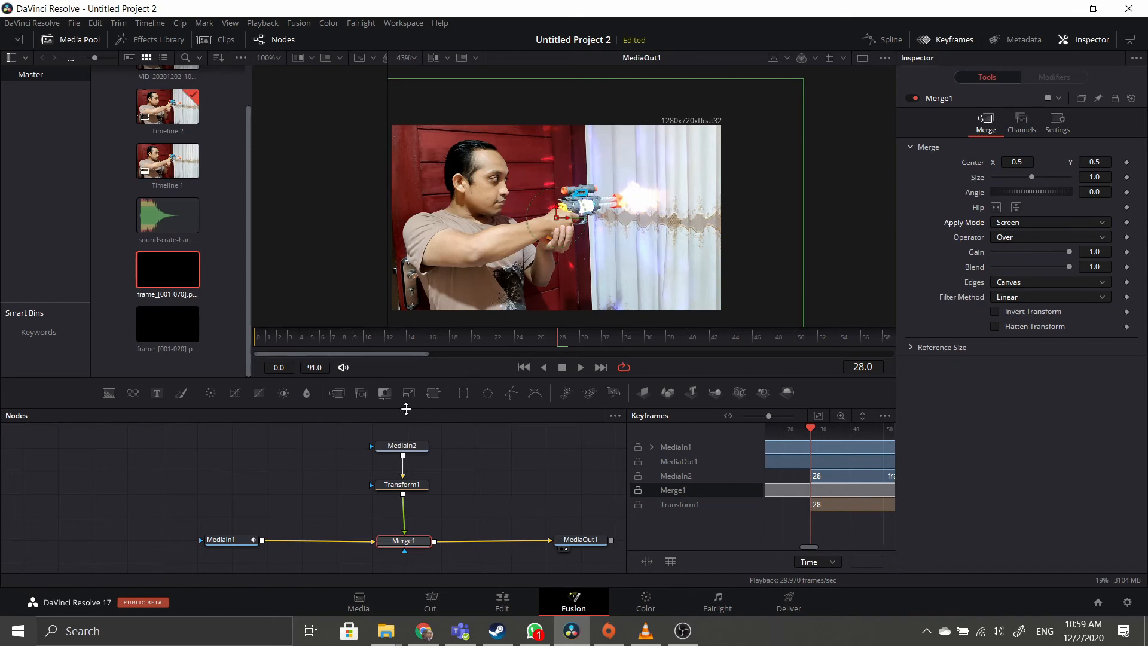
left_click_drag(270, 344, 258, 345)
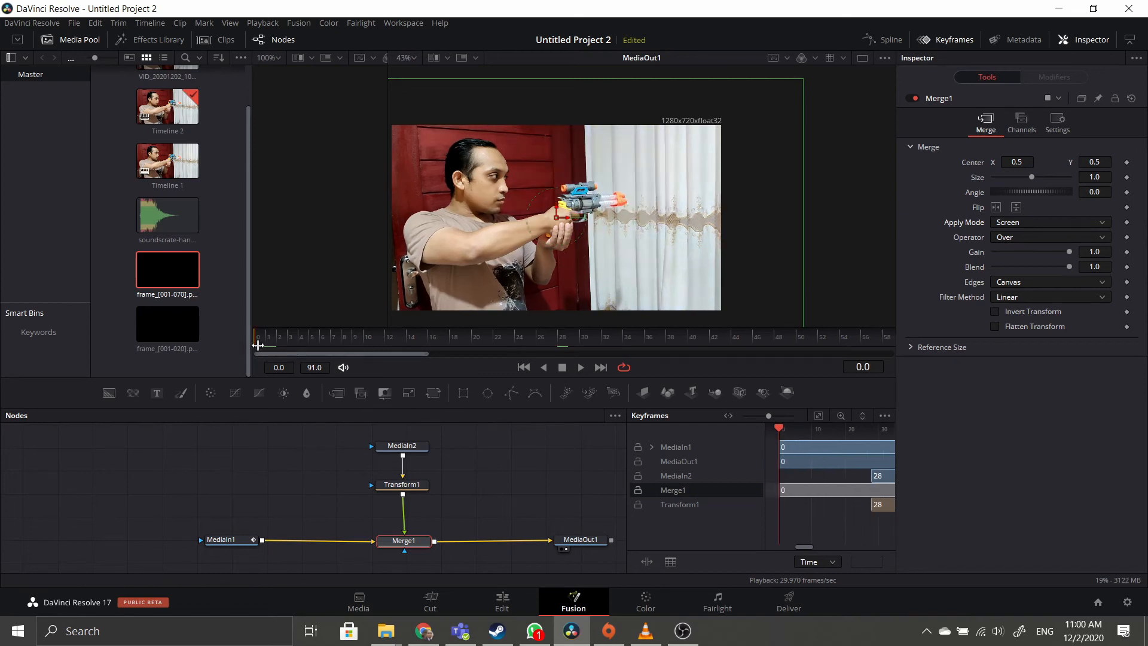
left_click(578, 369)
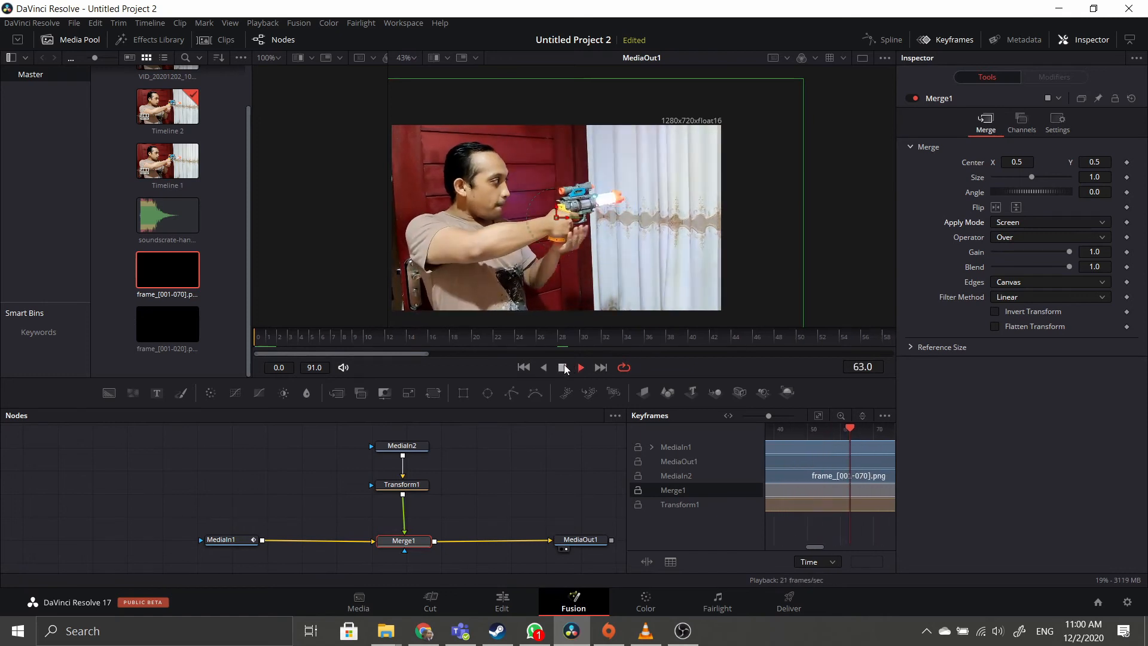
left_click(562, 368)
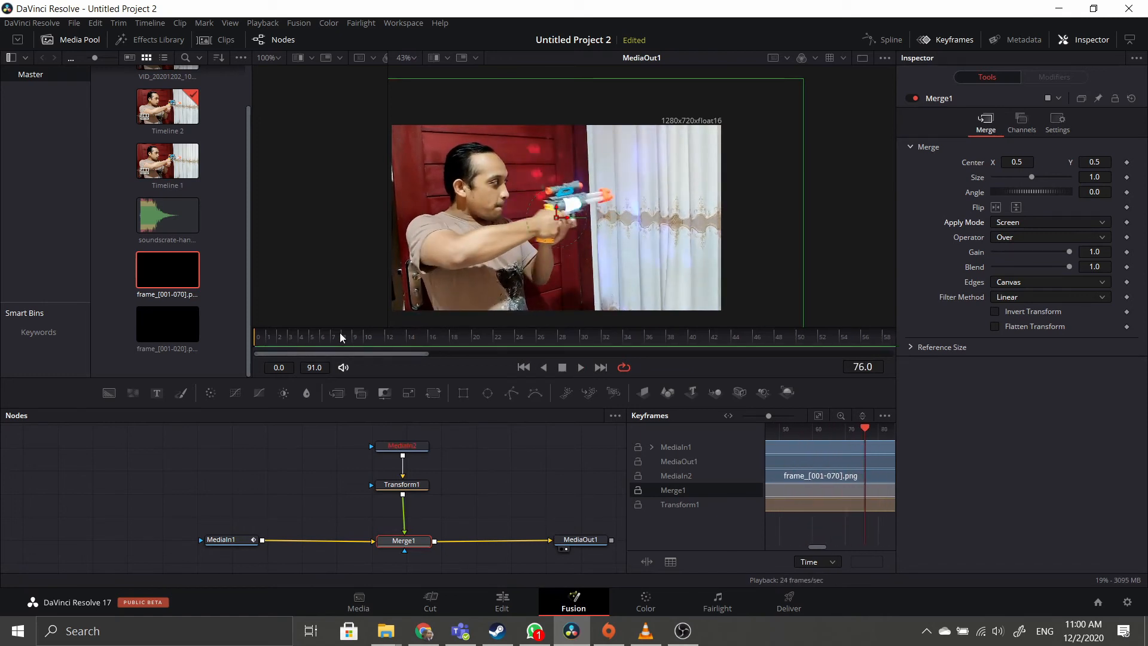
left_click_drag(341, 338, 888, 342)
left_click_drag(680, 339, 562, 342)
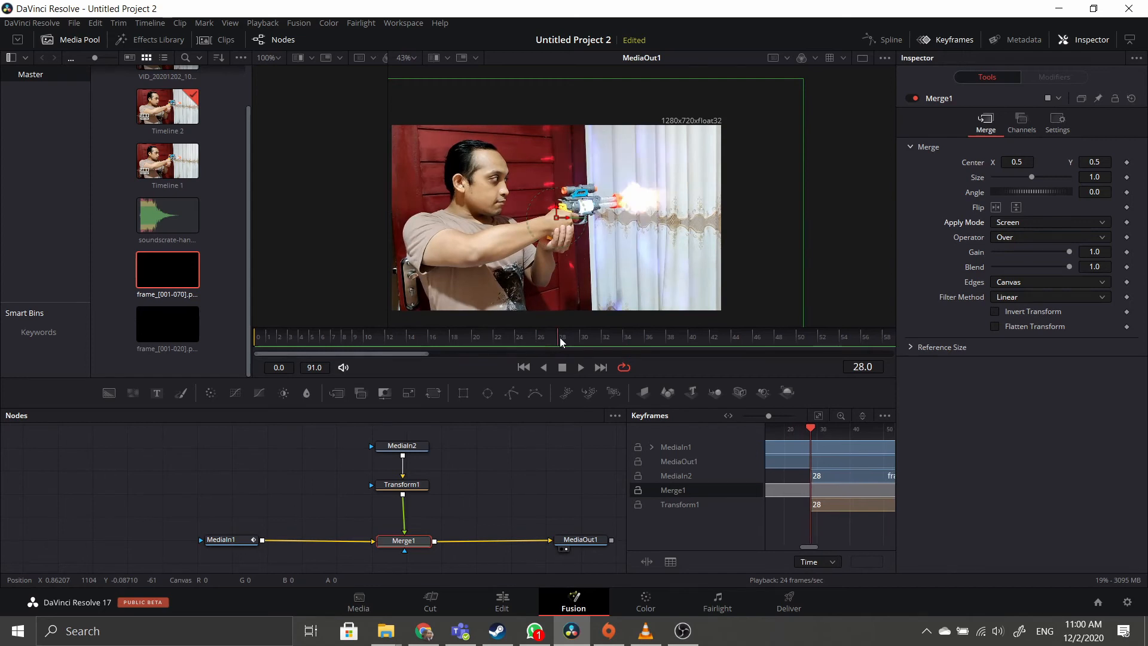
left_click(581, 367)
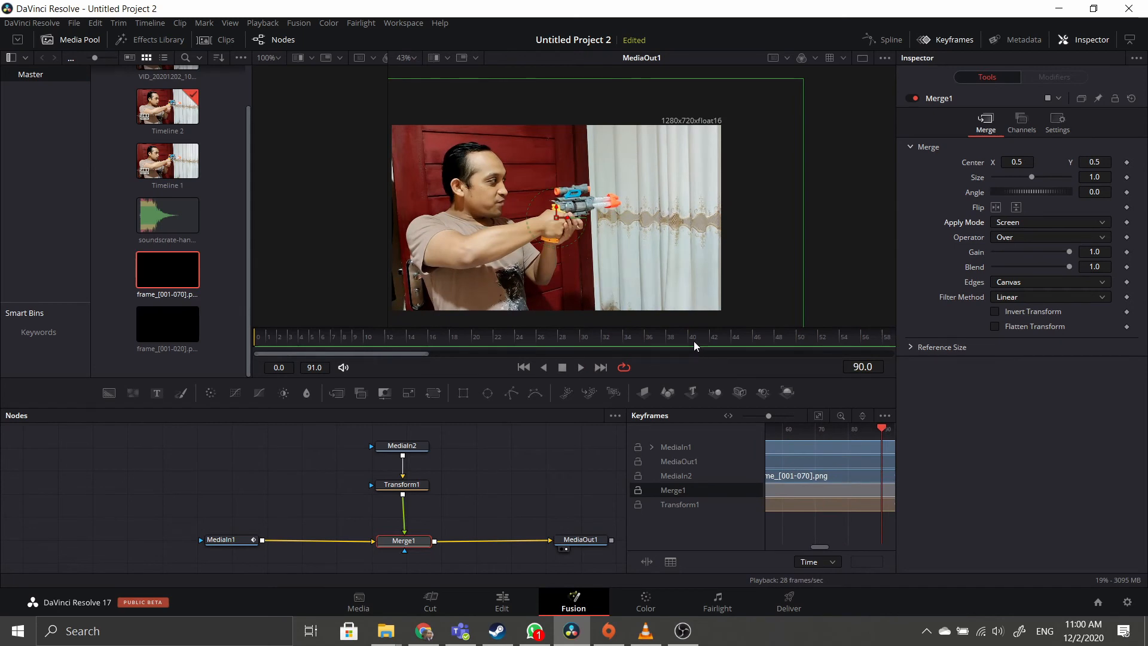
scroll(694, 341, "down", 5)
left_click_drag(760, 345, 687, 343)
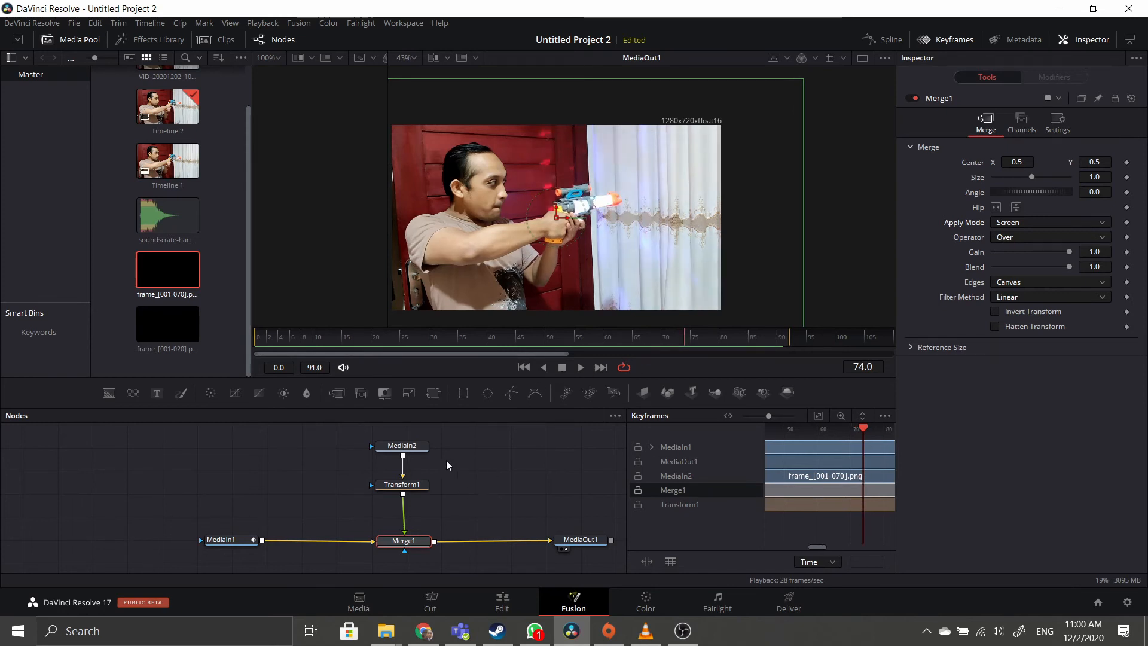
left_click_drag(443, 565, 444, 565)
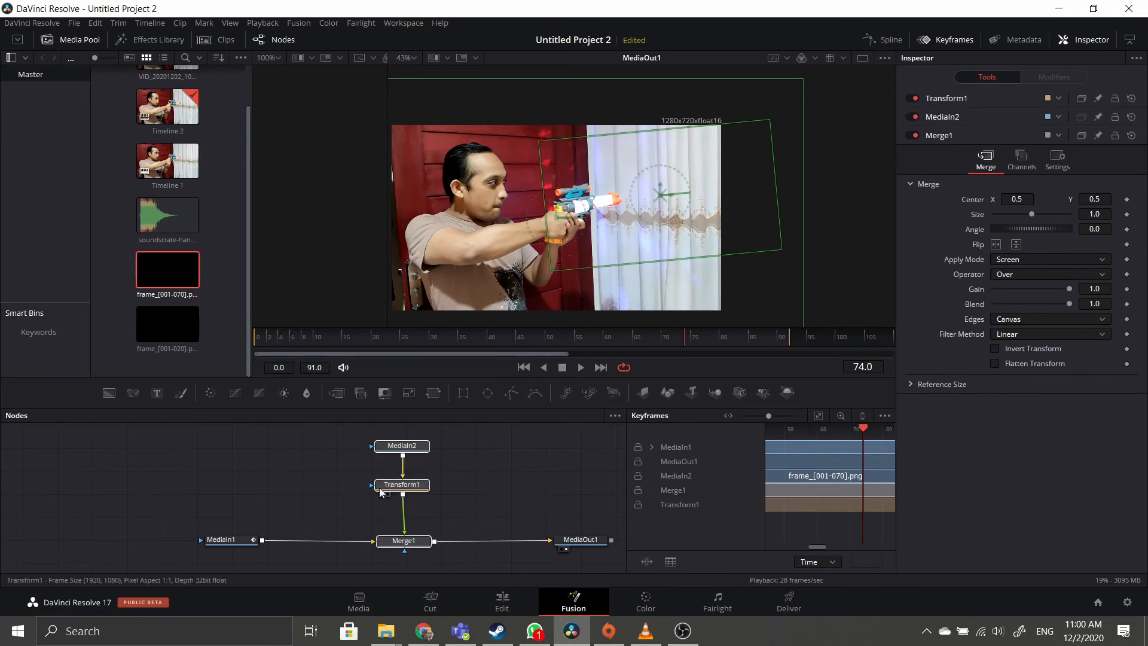
Shift the flash nodes left and add a second frame_[001-070] copy as MediaIn3.
left_click_drag(395, 490, 318, 488)
left_click(317, 488)
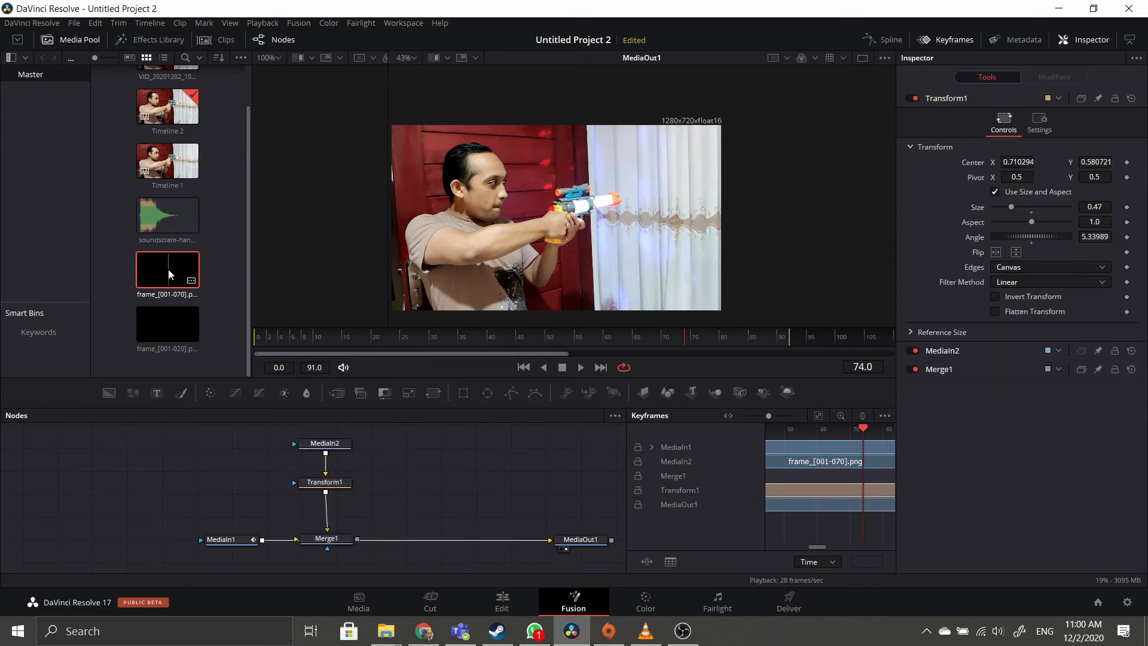
left_click_drag(169, 274, 447, 448)
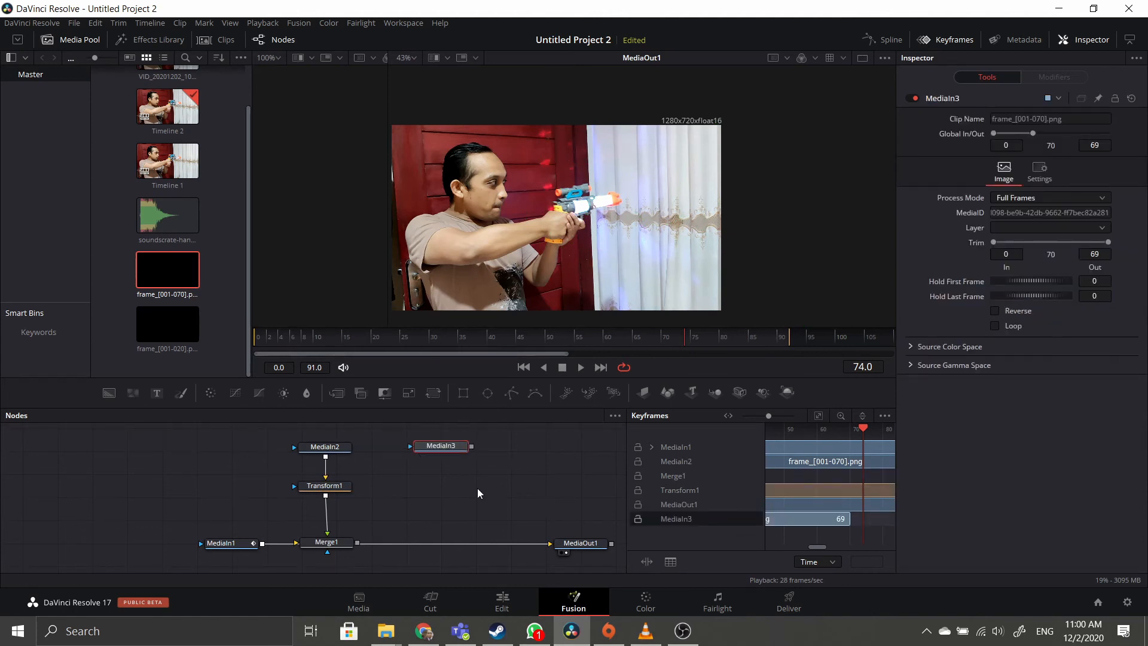
scroll(478, 493, "down", 2)
scroll(826, 513, "down", 3)
Slide MediaIn3 to start at frame 74 and add a Merge2 node.
left_click_drag(790, 523, 865, 523)
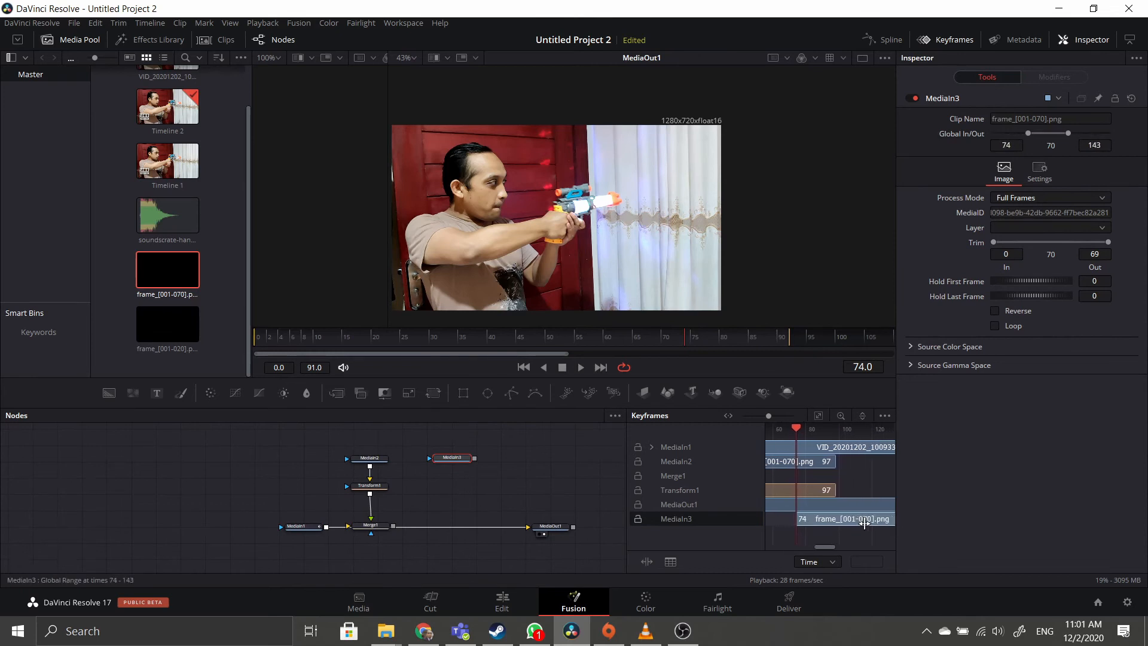
scroll(476, 478, "up", 3)
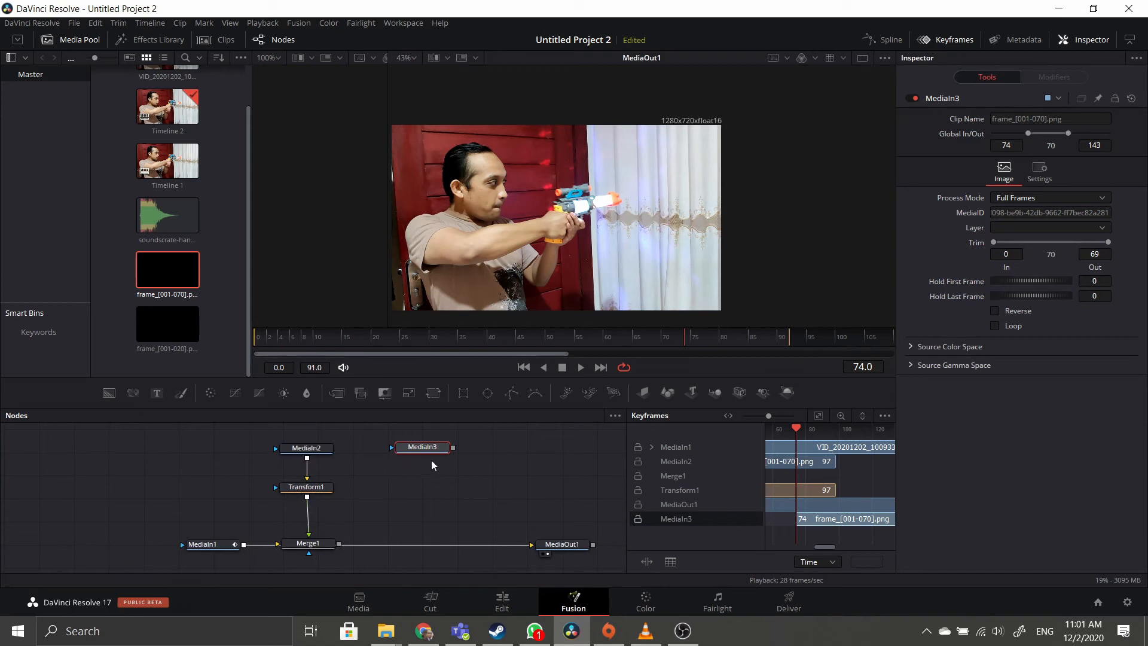
left_click(338, 394)
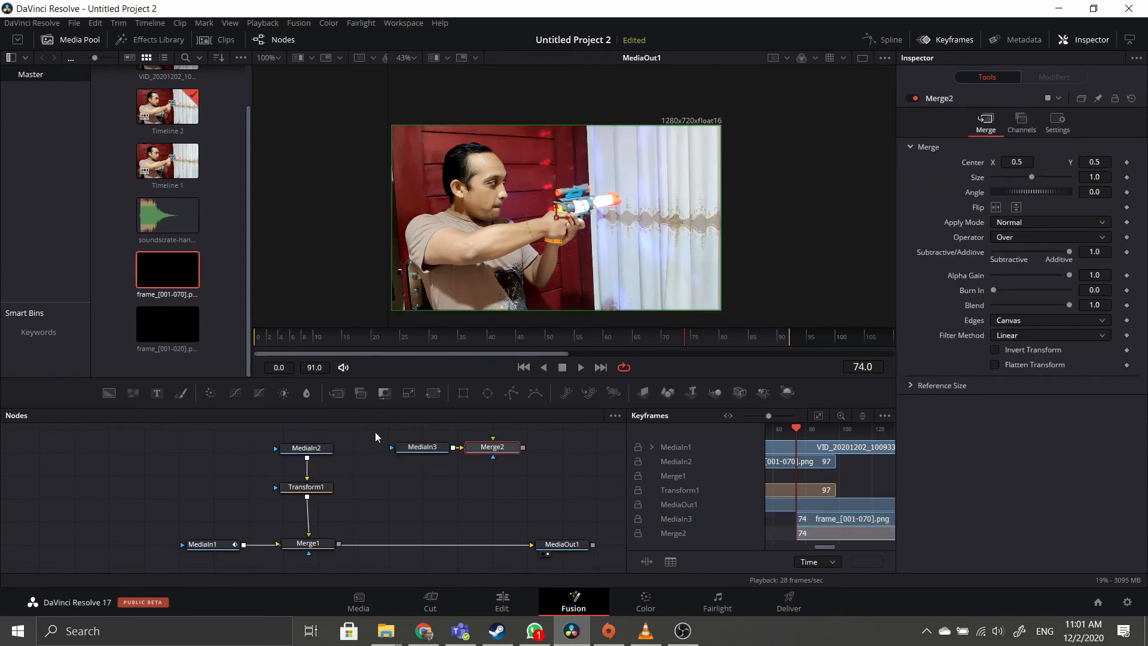
Insert Merge2 before MediaOut1 with MediaIn3 as its foreground, deleting two misplaced Transform nodes.
left_click_drag(501, 451, 435, 548)
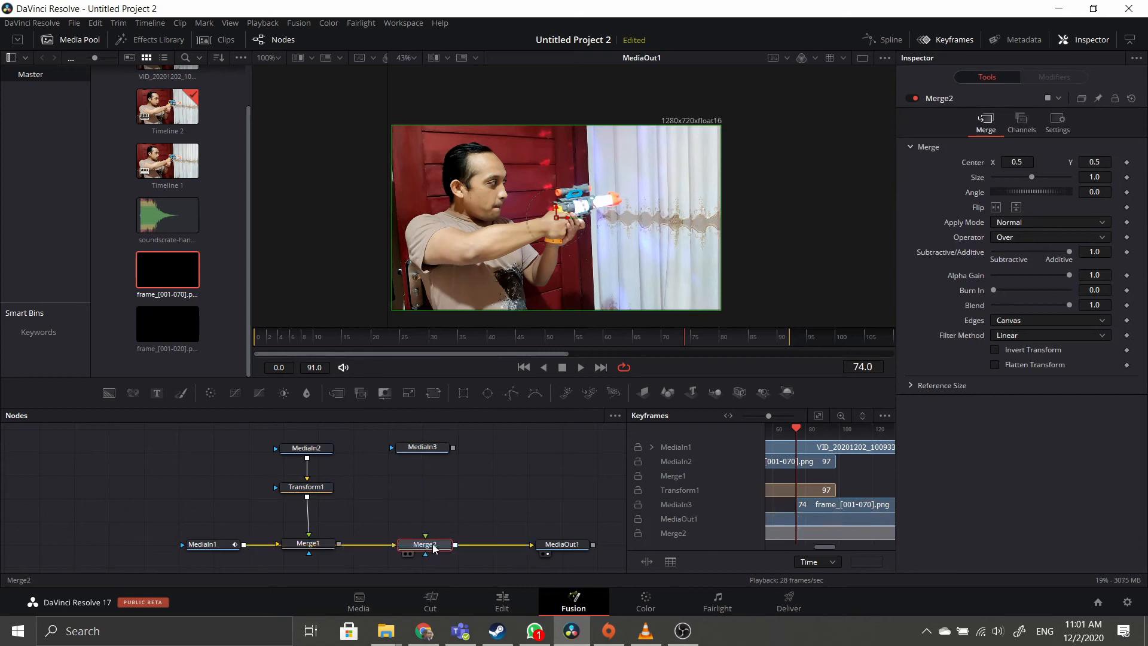
left_click_drag(454, 448, 426, 537)
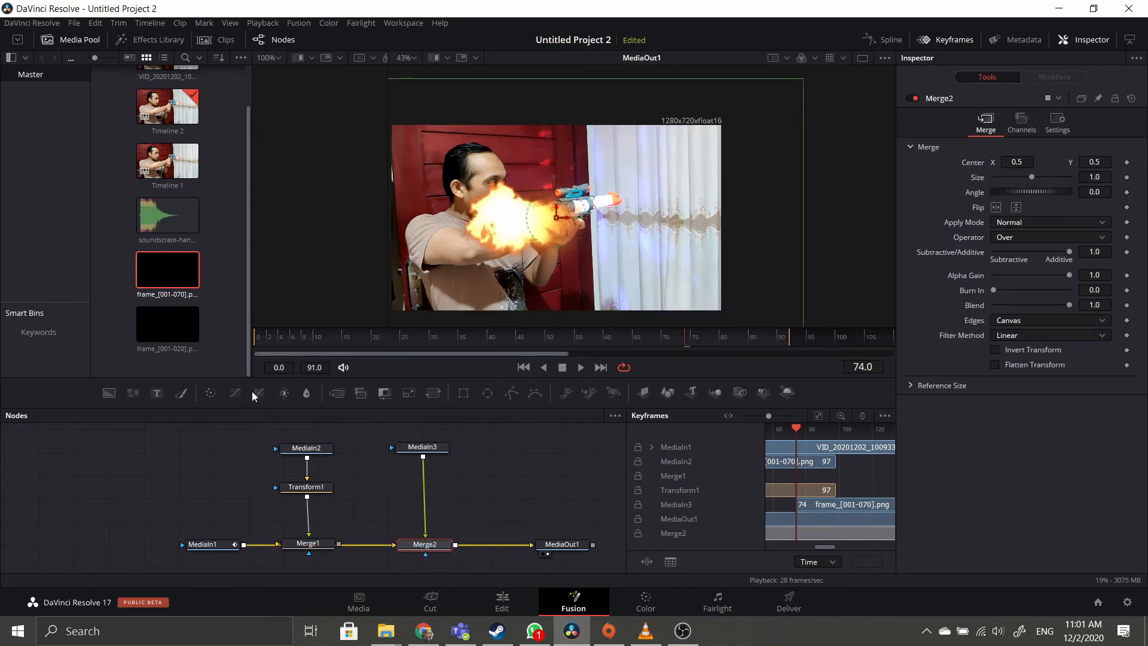
left_click(435, 393)
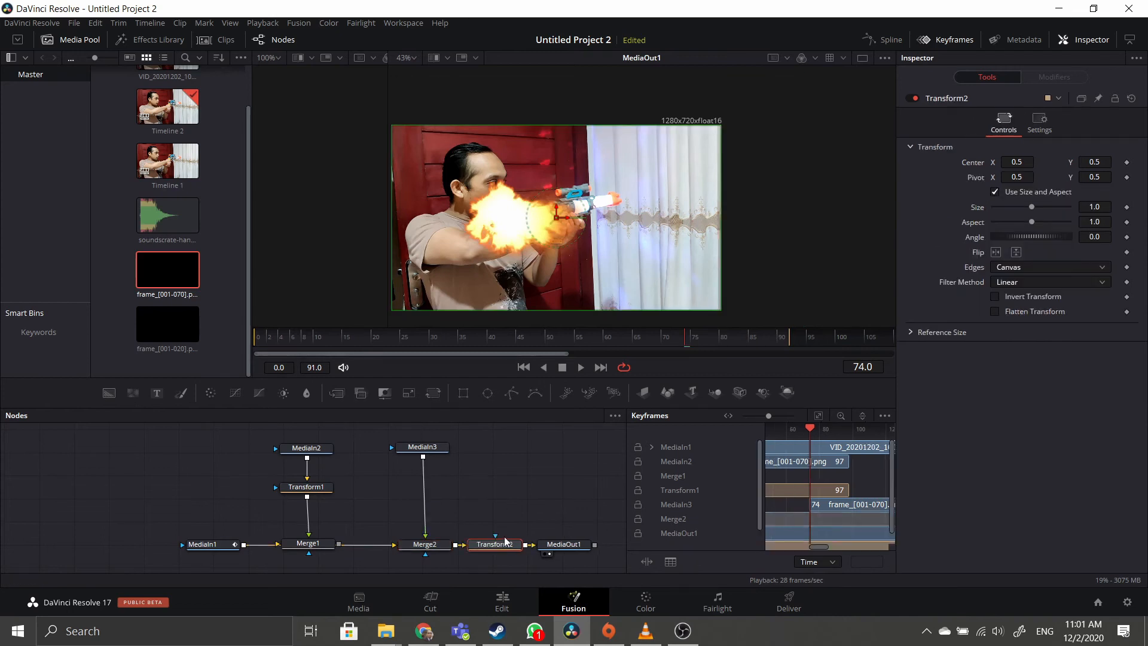
key("Delete")
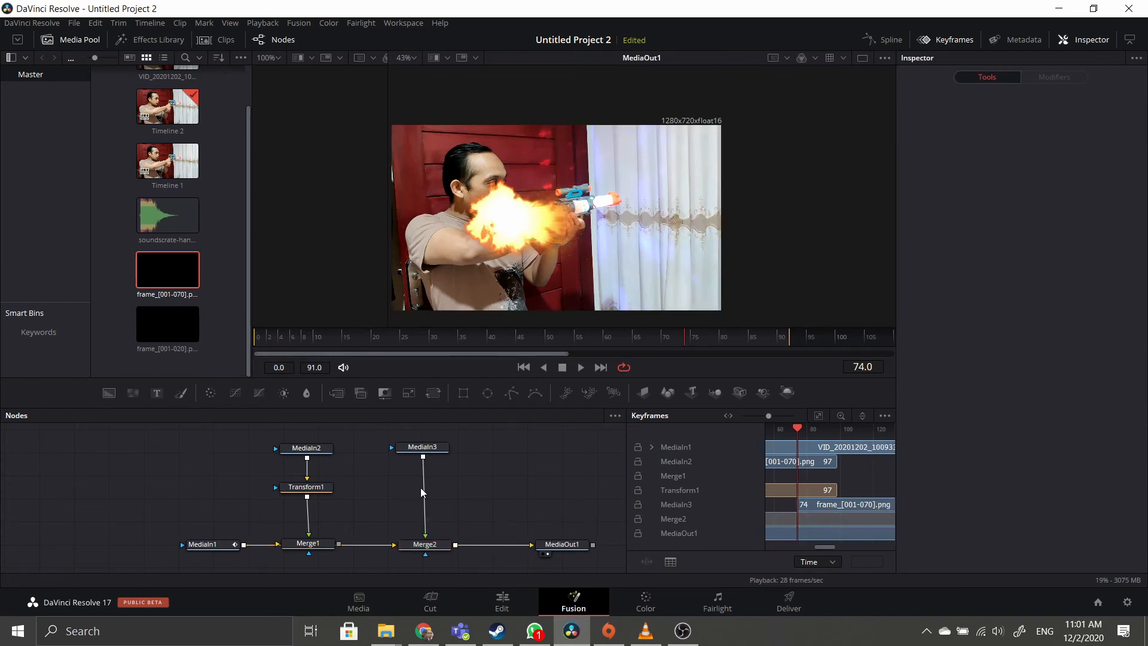
left_click(435, 394)
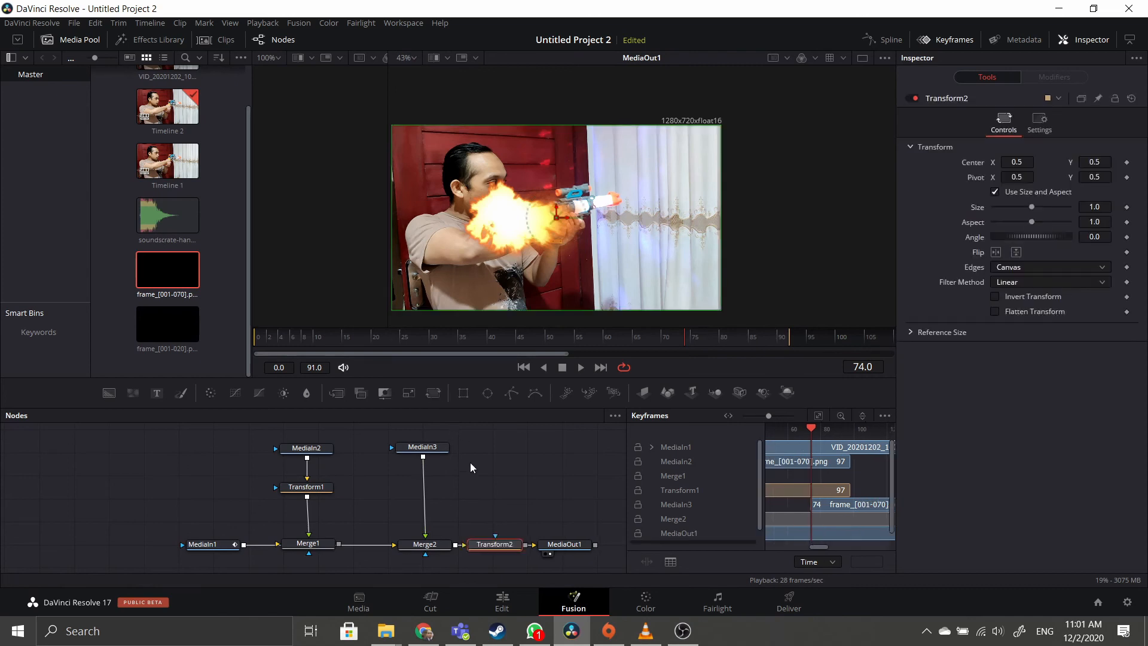
key("Delete")
left_click(427, 443)
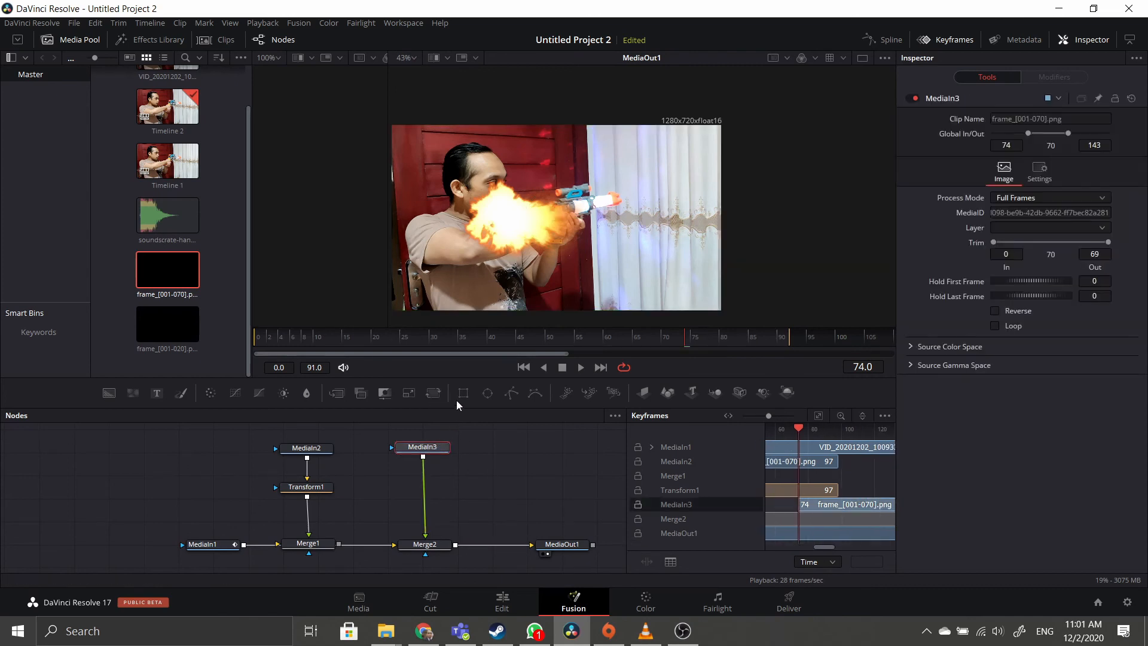
Add Transform2 below MediaIn3, placing the second flash at the muzzle at 0.61 size.
left_click(431, 393)
left_click_drag(433, 477, 433, 496)
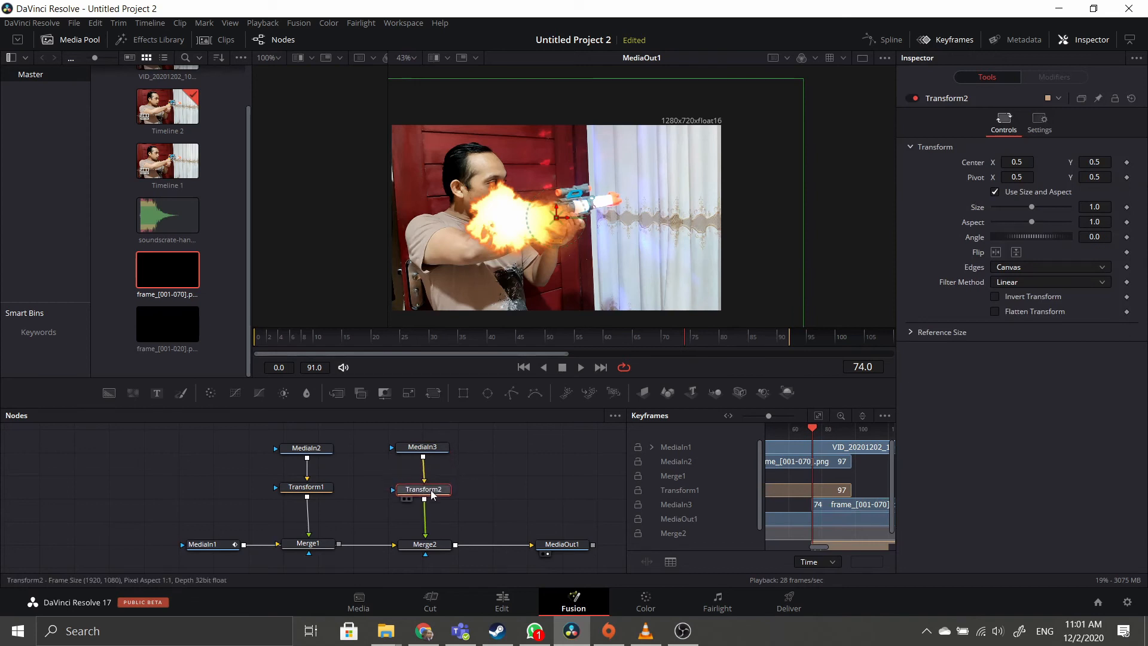
left_click_drag(555, 222, 697, 176)
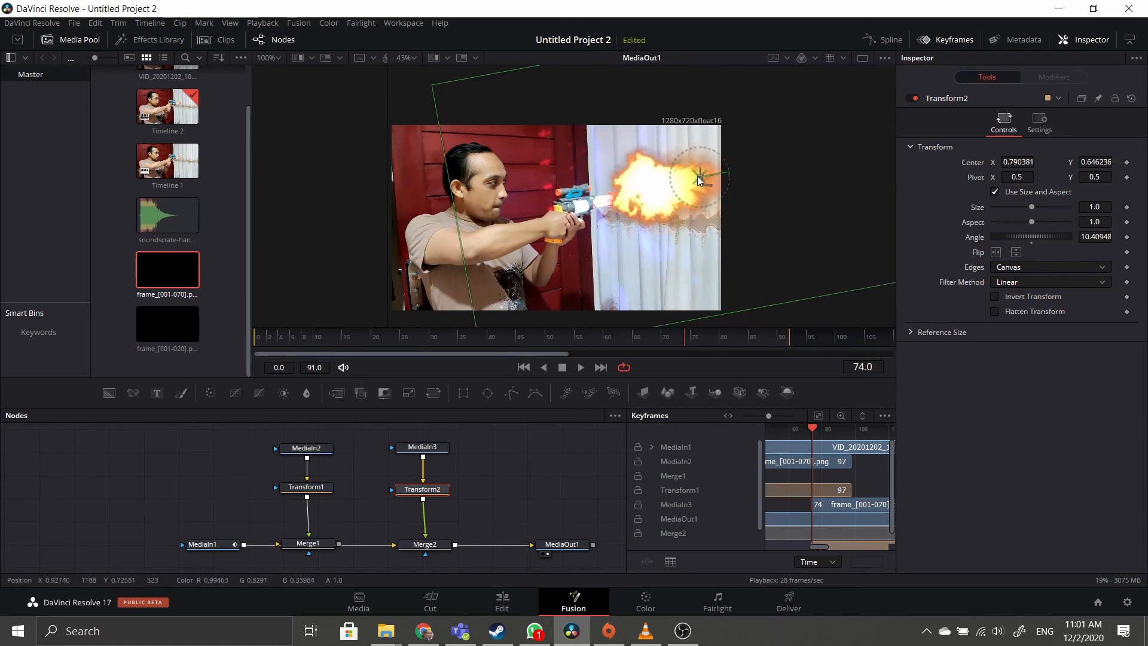
left_click_drag(1032, 207, 1016, 207)
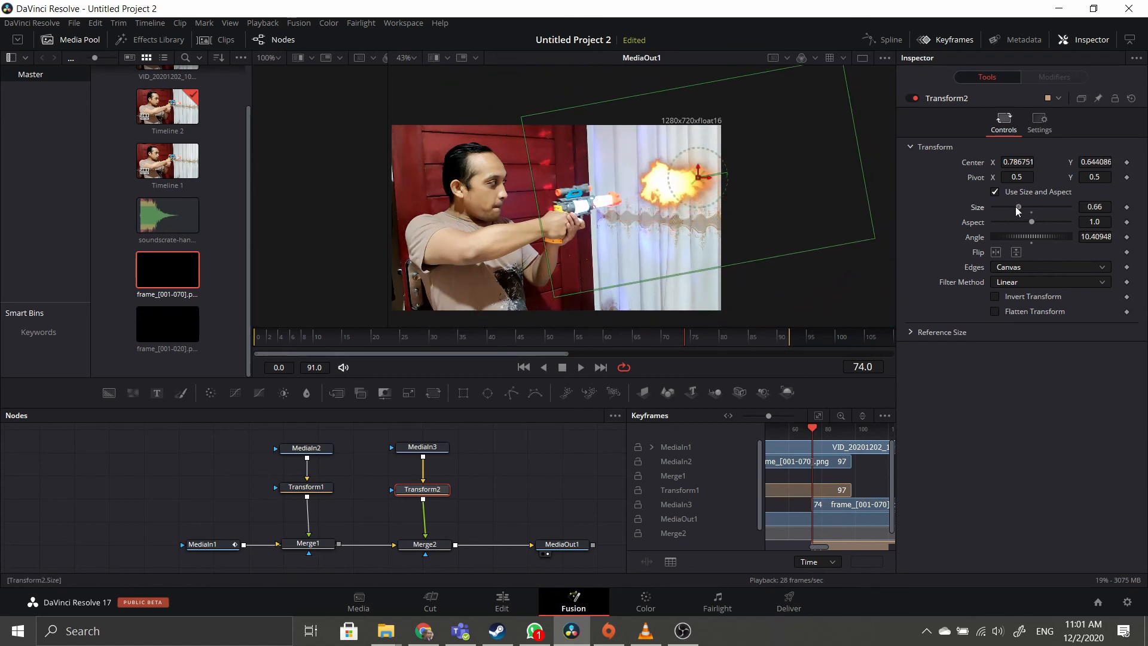
mouse_move(698, 176)
left_mouse_down()
mouse_move(663, 190)
mouse_move(696, 177)
left_mouse_up()
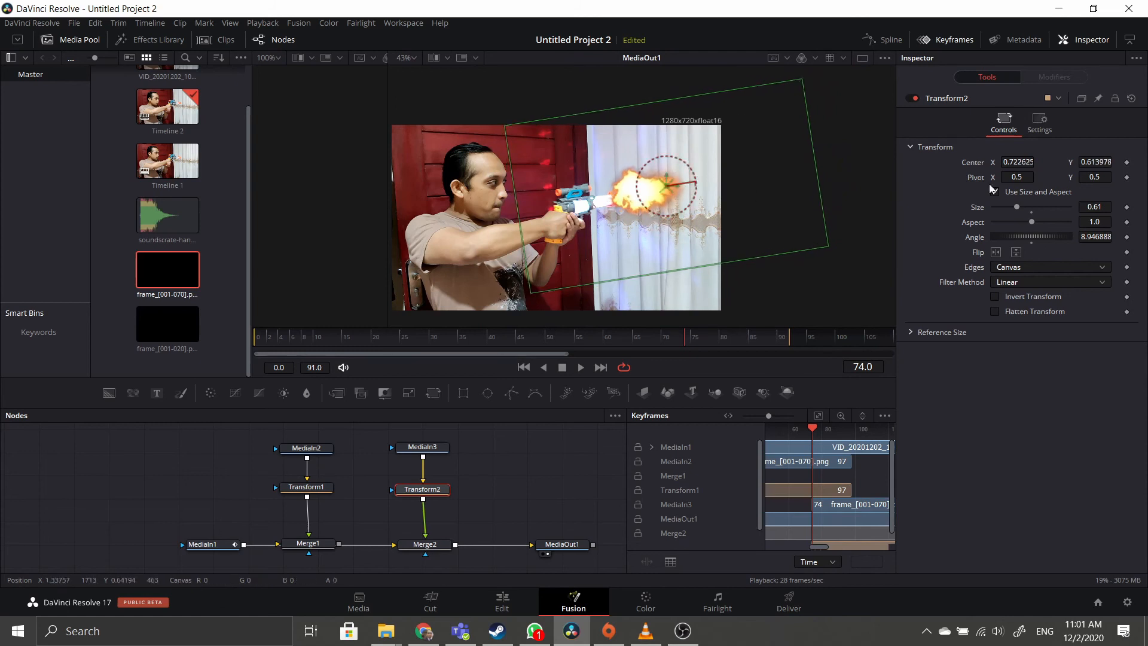
left_click(425, 544)
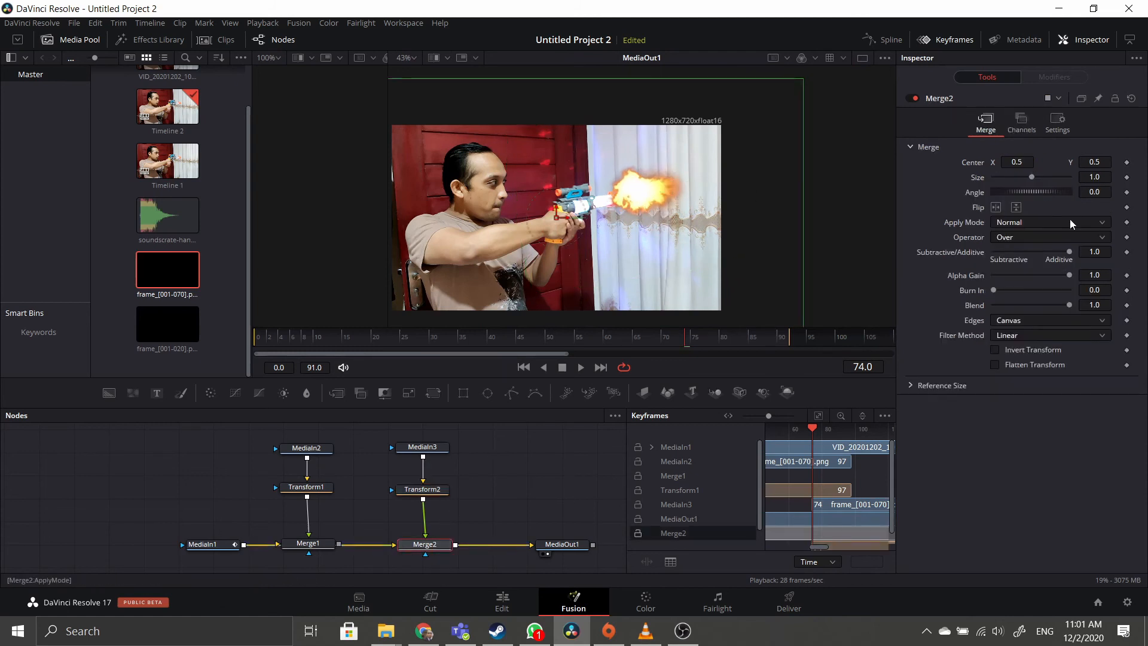
Set Merge2's Apply Mode to Screen and briefly play the composite to check it.
left_click(1071, 219)
left_click(1052, 242)
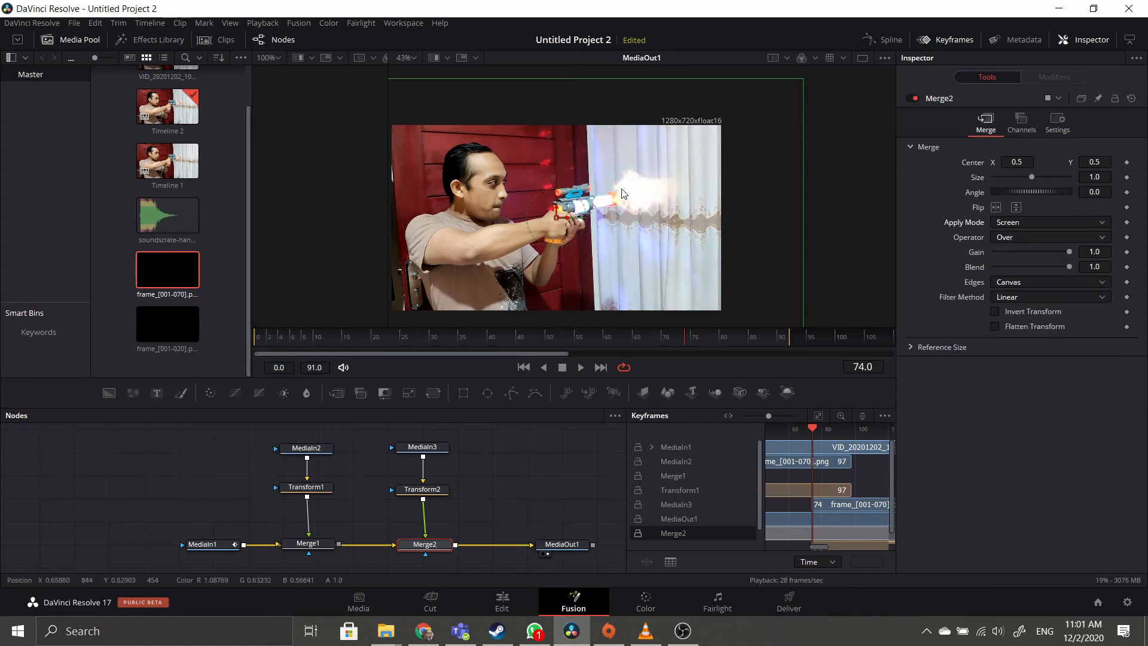
left_click(585, 371)
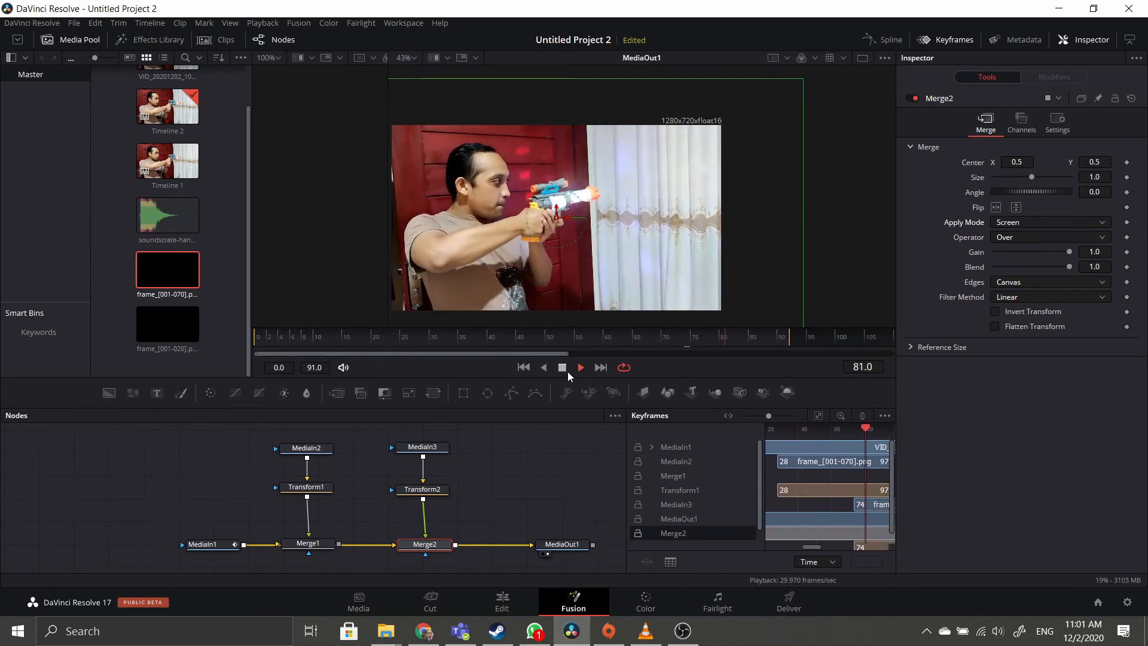
left_click(567, 371)
Play and scrub through the composite to check both muzzle flashes.
left_click(310, 453)
left_click(348, 443)
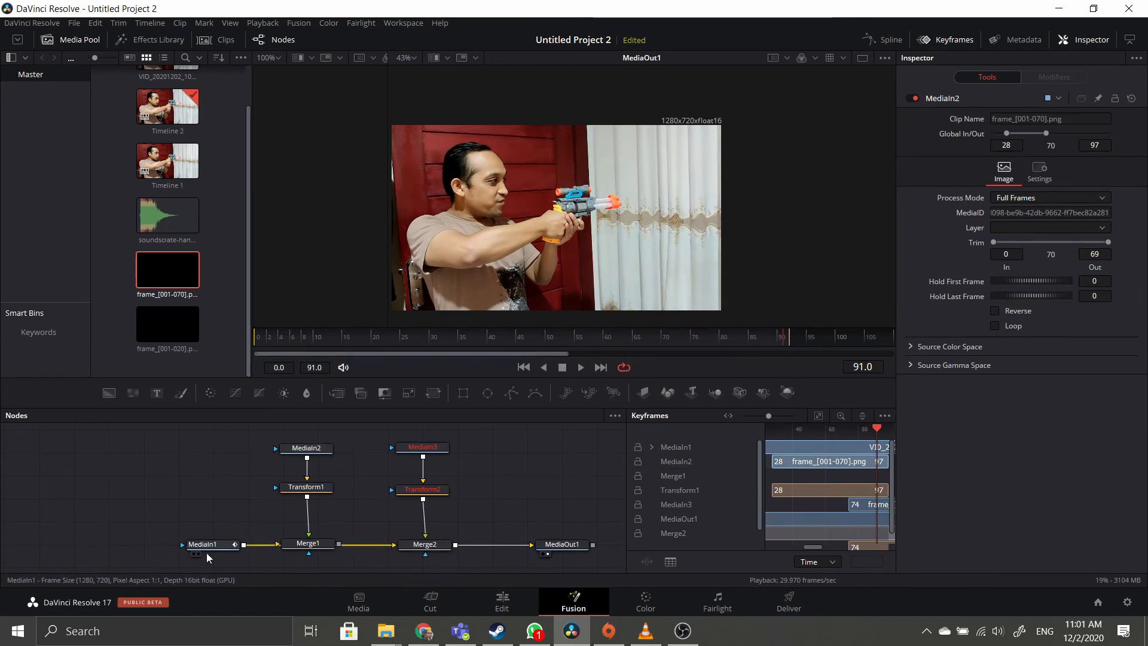
left_click(203, 547)
left_click(580, 367)
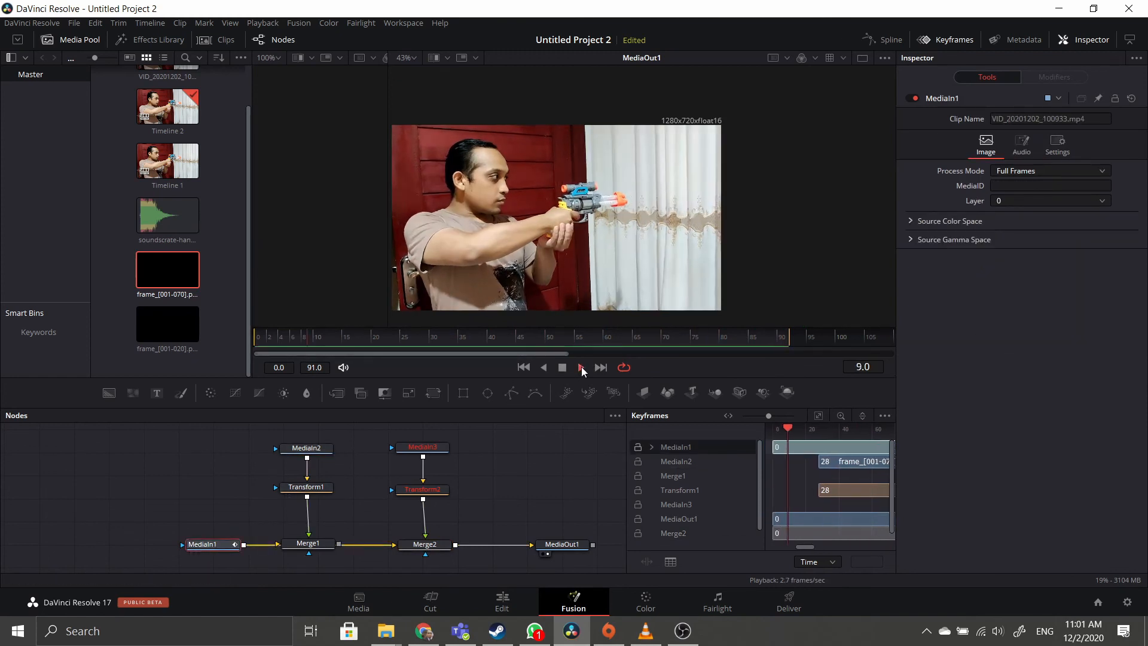
left_click(561, 367)
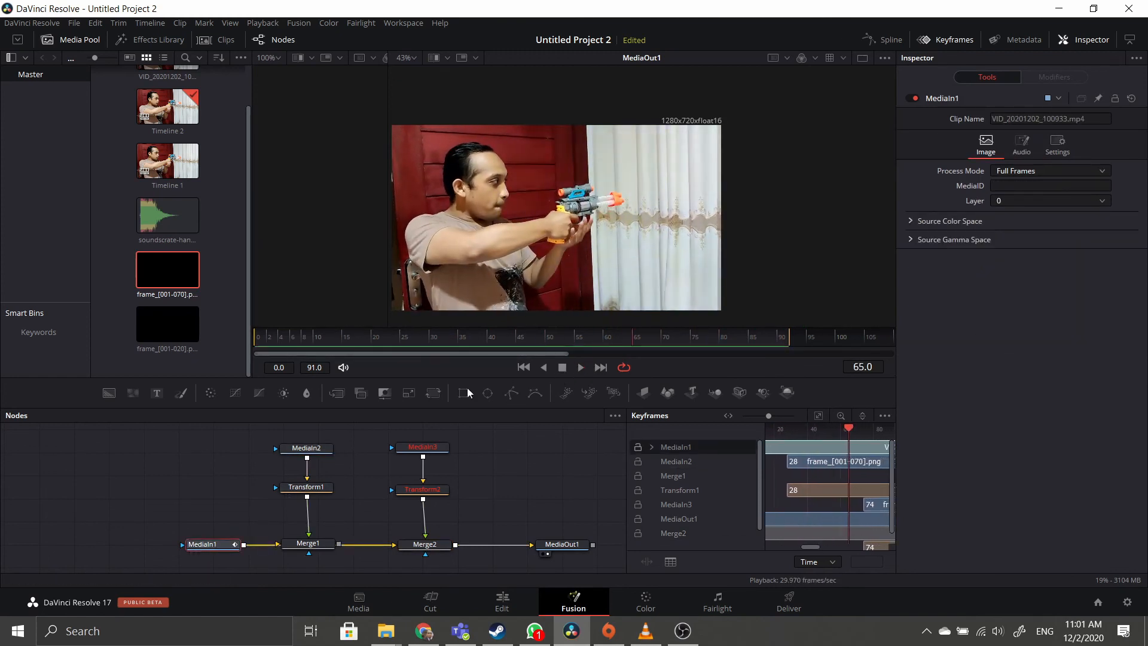
left_click(357, 443)
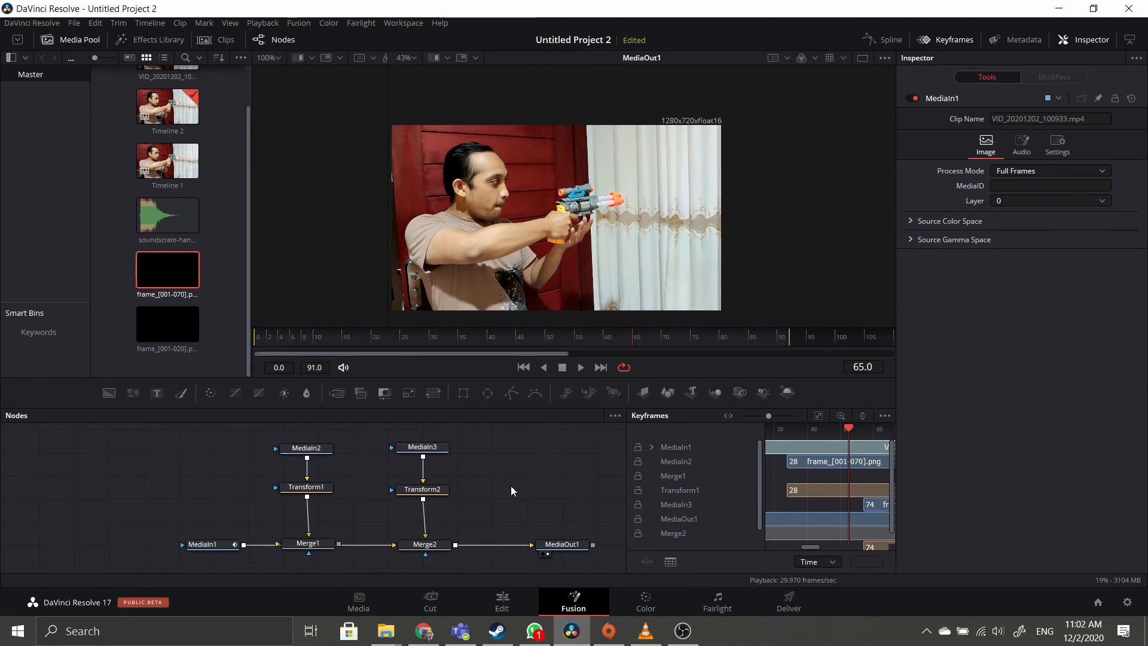
left_click_drag(841, 427, 755, 427)
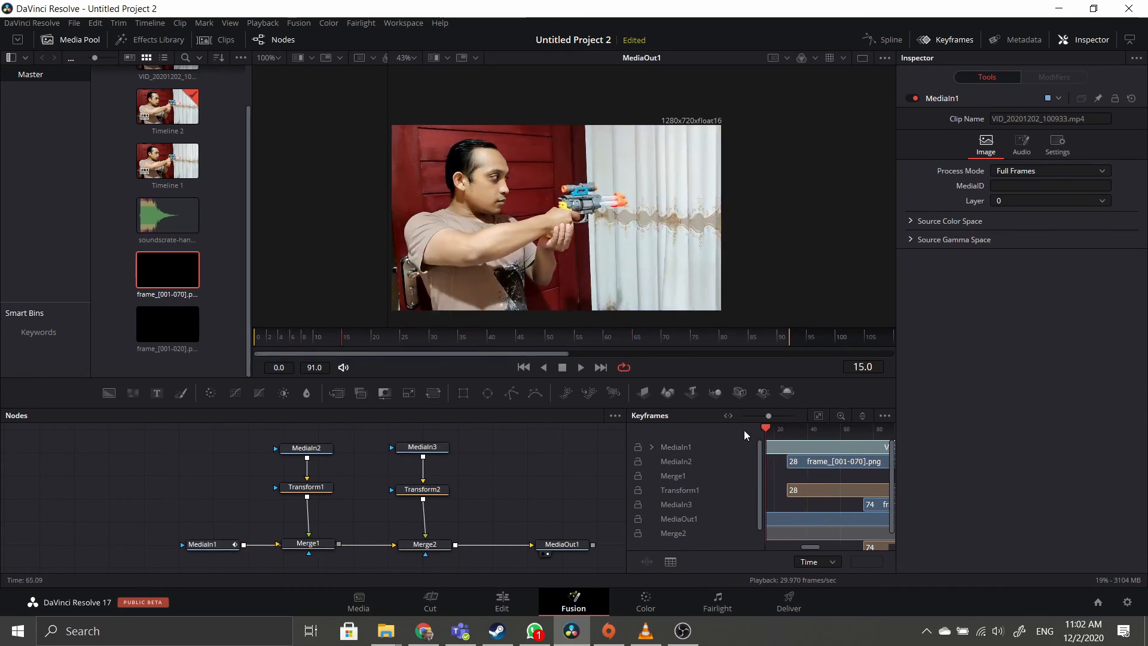
left_click(571, 545)
left_click_drag(349, 341, 266, 338)
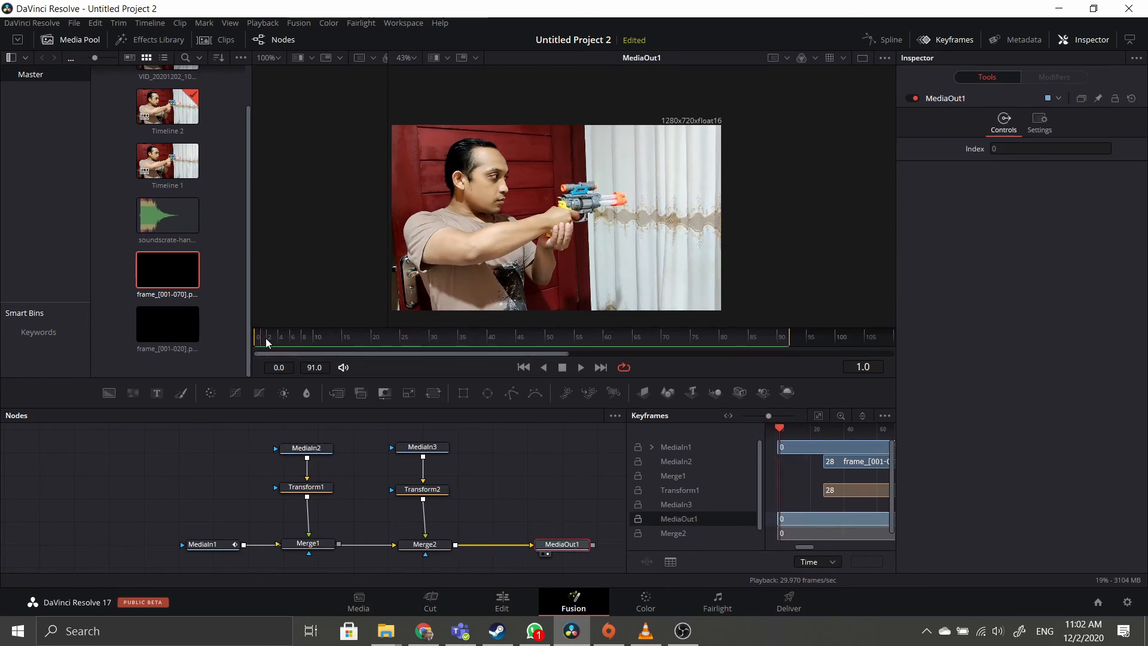
left_click(579, 367)
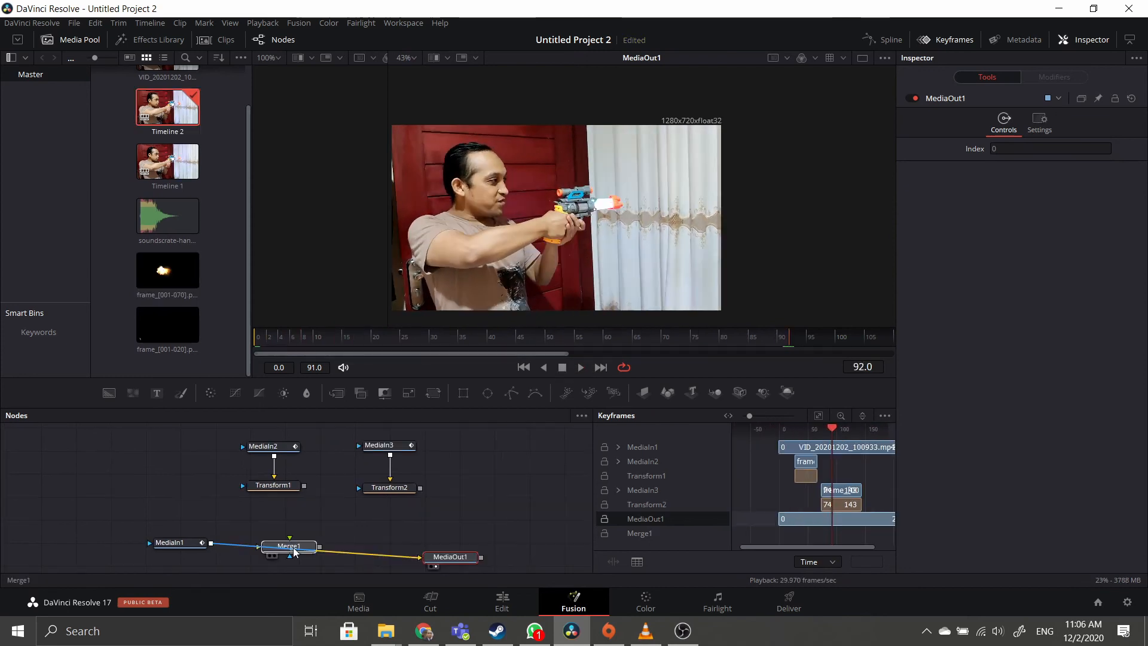
Connect Transform1's flash to Merge1's foreground and move MediaOut1 aside to make room.
left_click(294, 551)
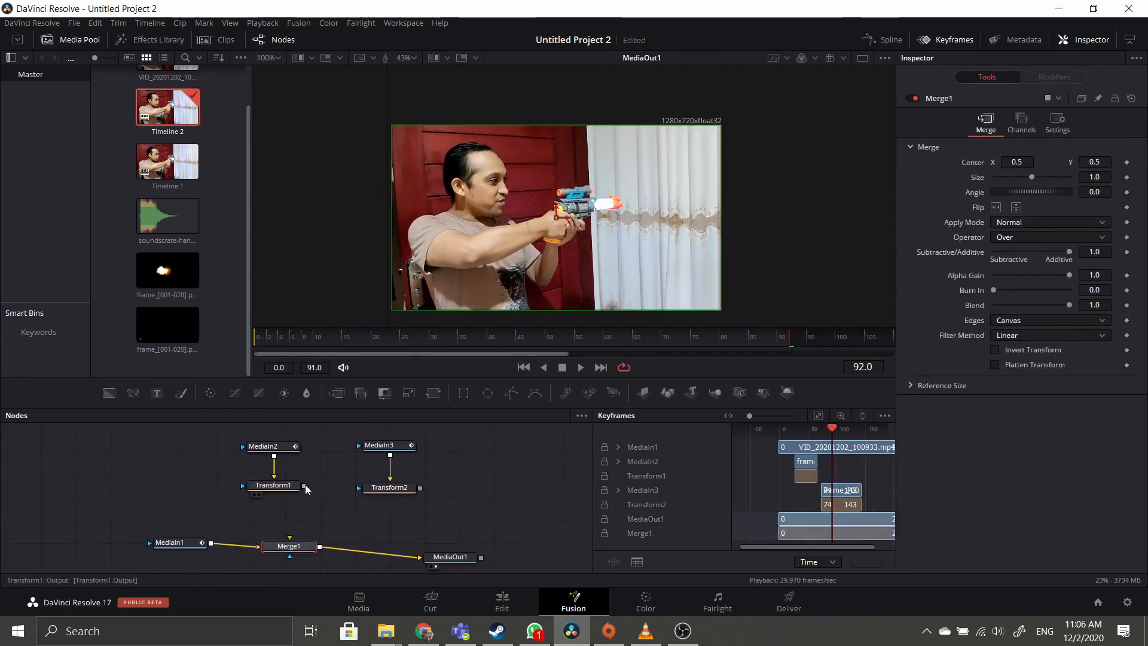
left_click_drag(274, 496, 290, 537)
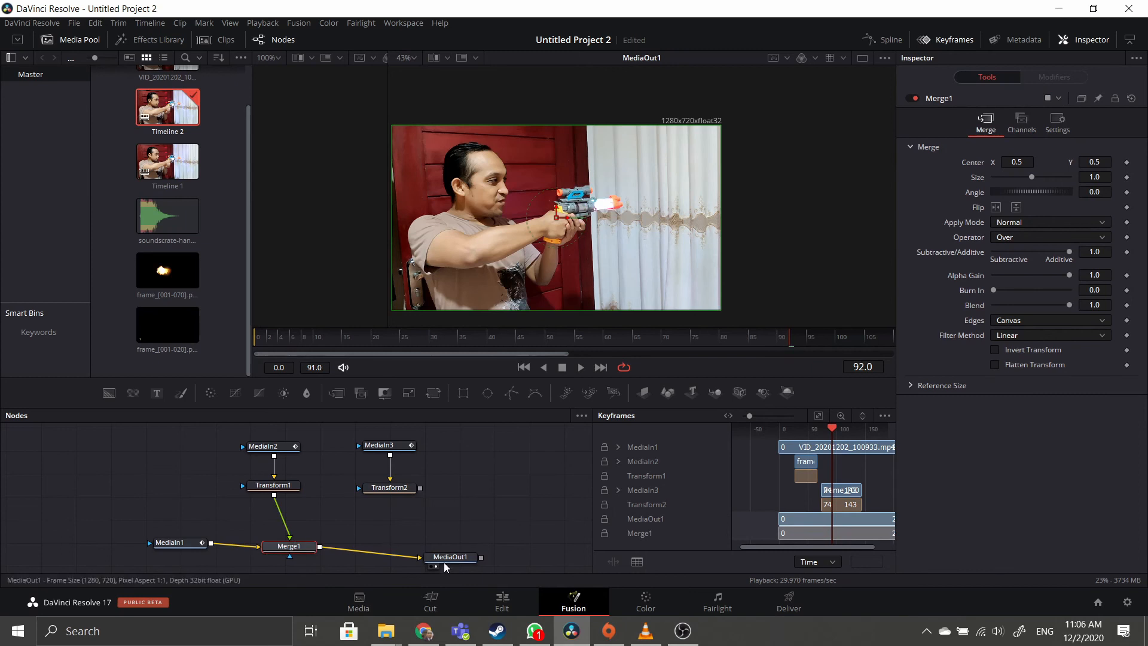
left_click_drag(444, 561, 446, 542)
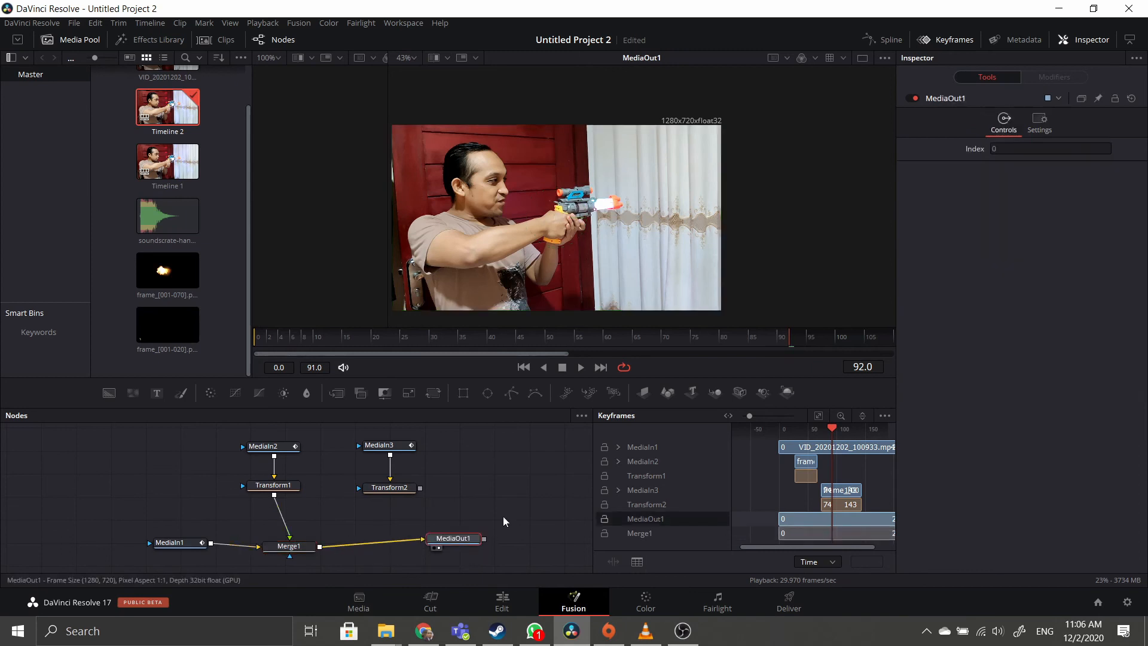
left_click(774, 436)
left_click_drag(774, 436, 806, 432)
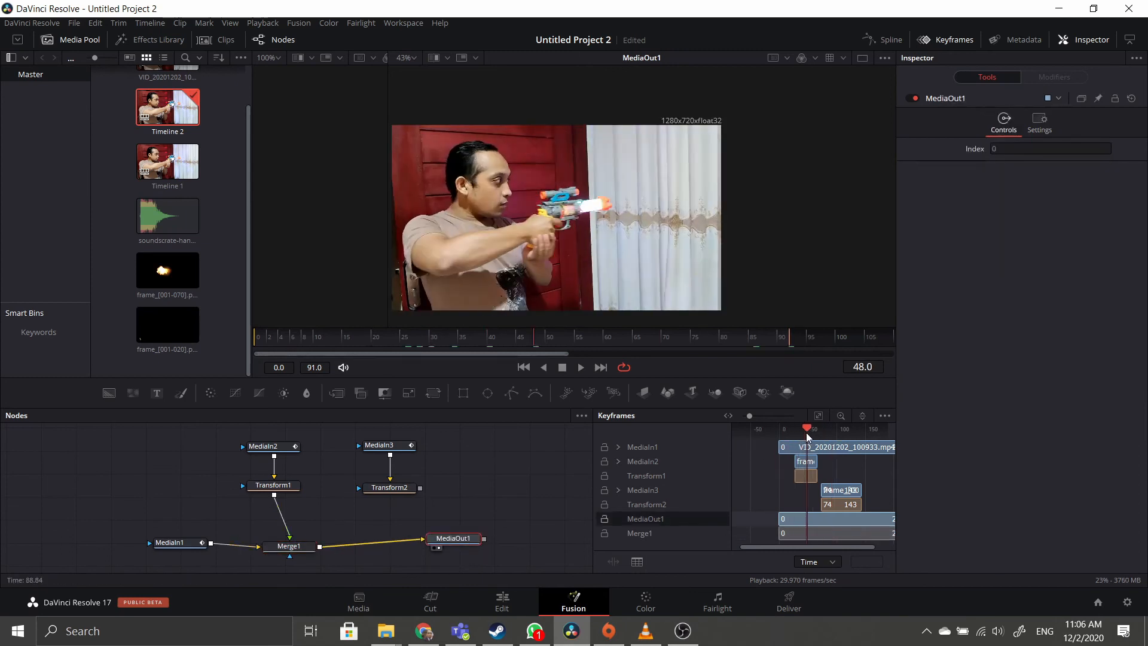
left_click_drag(454, 539, 479, 547)
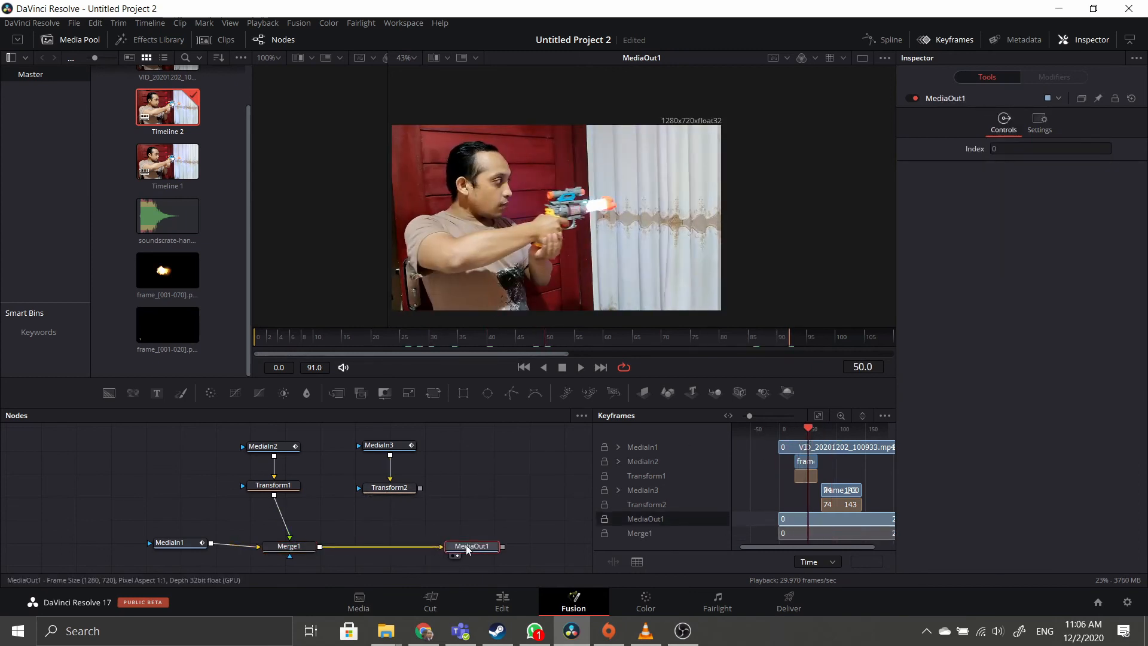
Insert a new Merge2 between Merge1 and MediaOut1 with Transform2 as foreground, then preview.
left_click(388, 487)
left_click(337, 393)
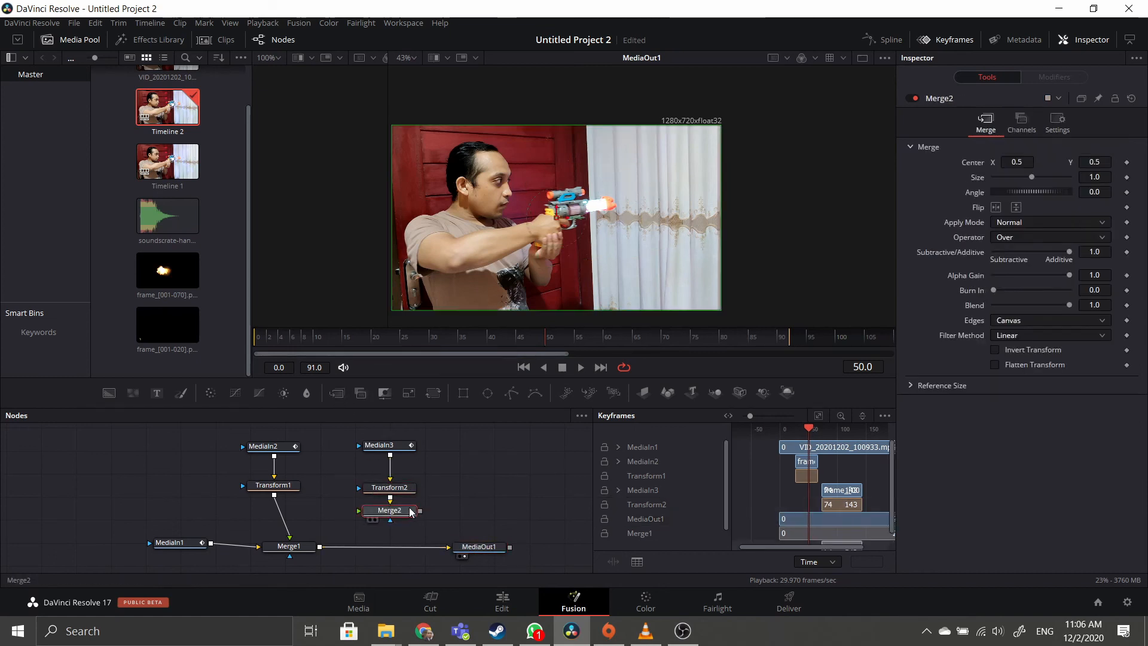
left_click_drag(406, 510, 389, 547)
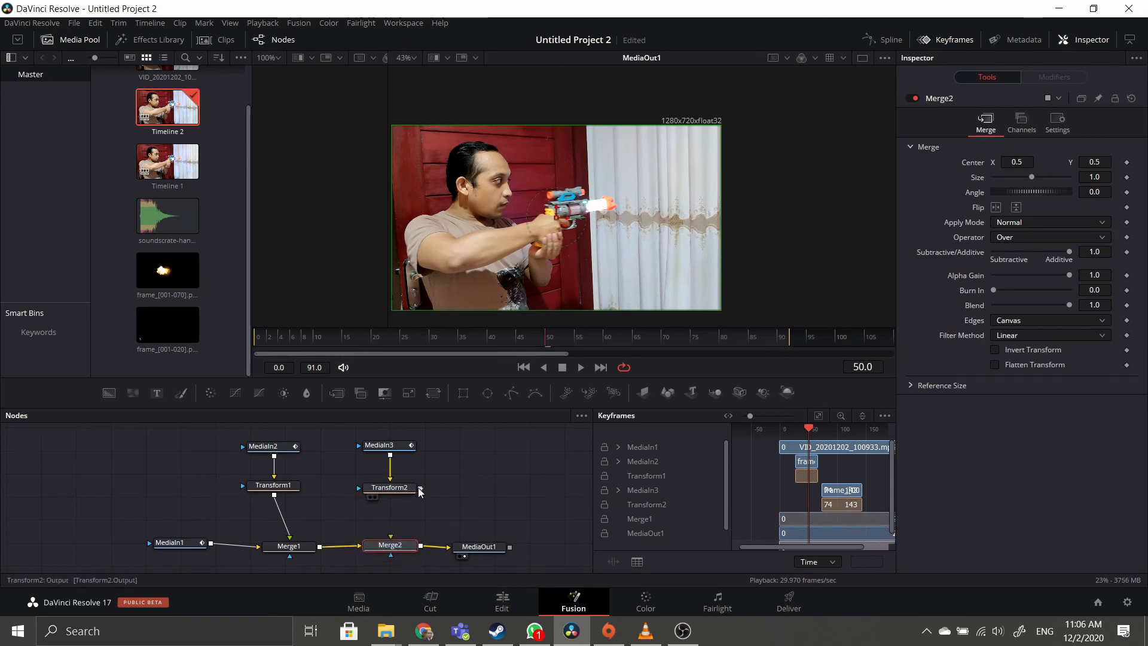
left_click_drag(420, 488, 392, 545)
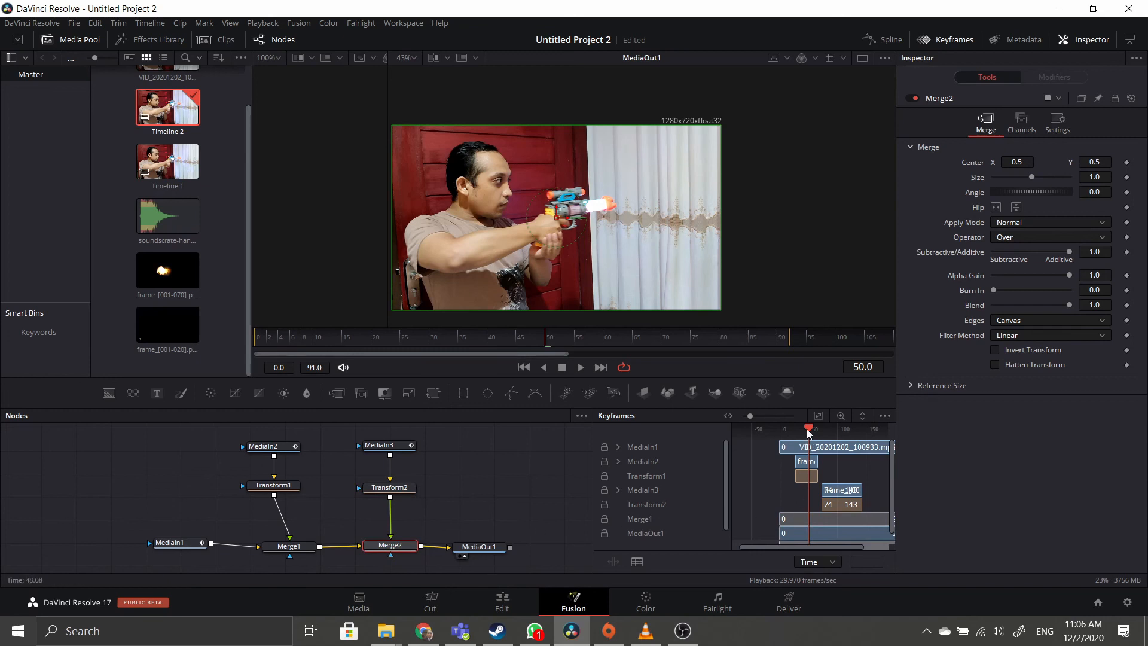
left_click_drag(808, 433, 778, 426)
left_click(579, 367)
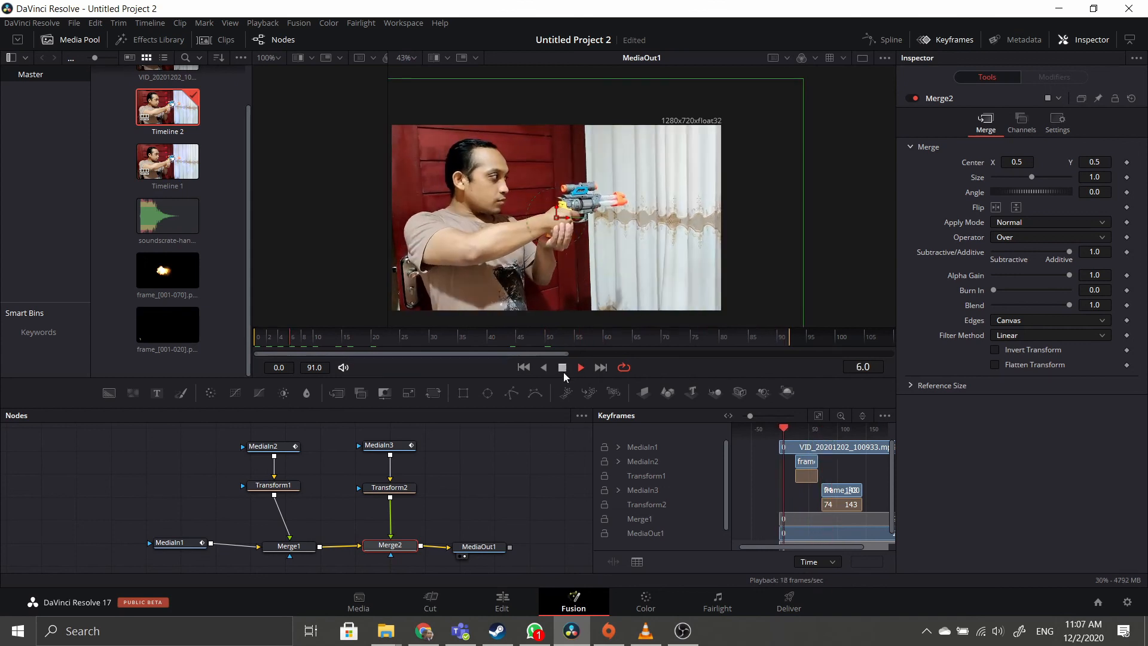
Stop playback and set Merge2's Apply Mode to Screen.
left_click(562, 367)
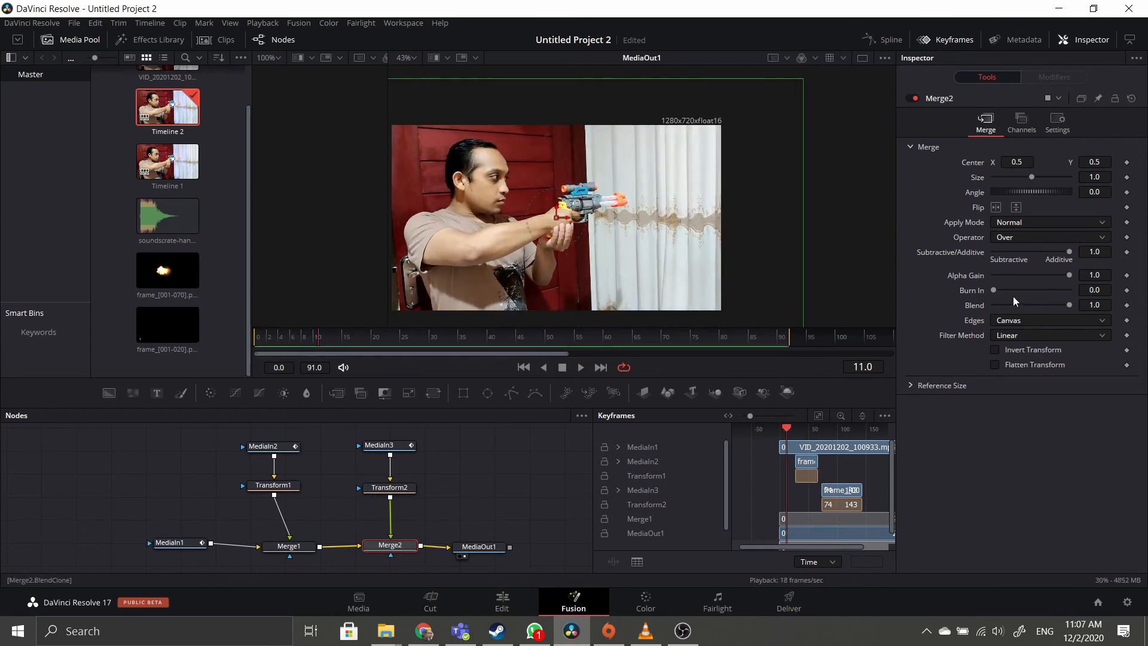
left_click(1025, 226)
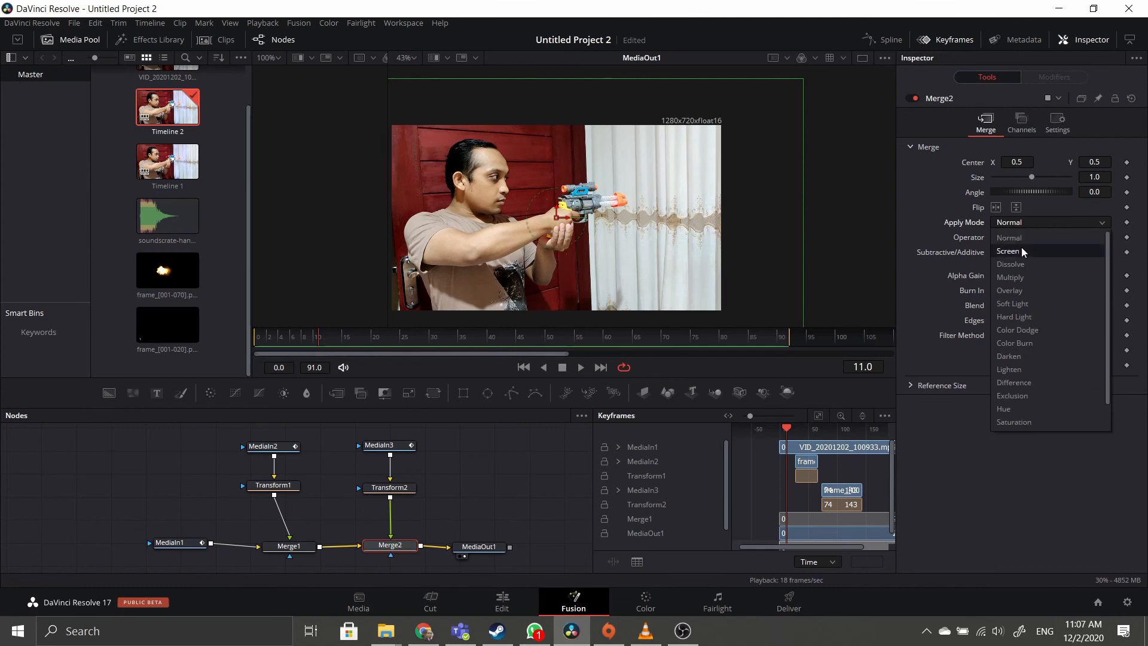
left_click(1021, 247)
Set Merge1's Apply Mode to Screen, recheck both merges, and play the composite.
left_click(291, 549)
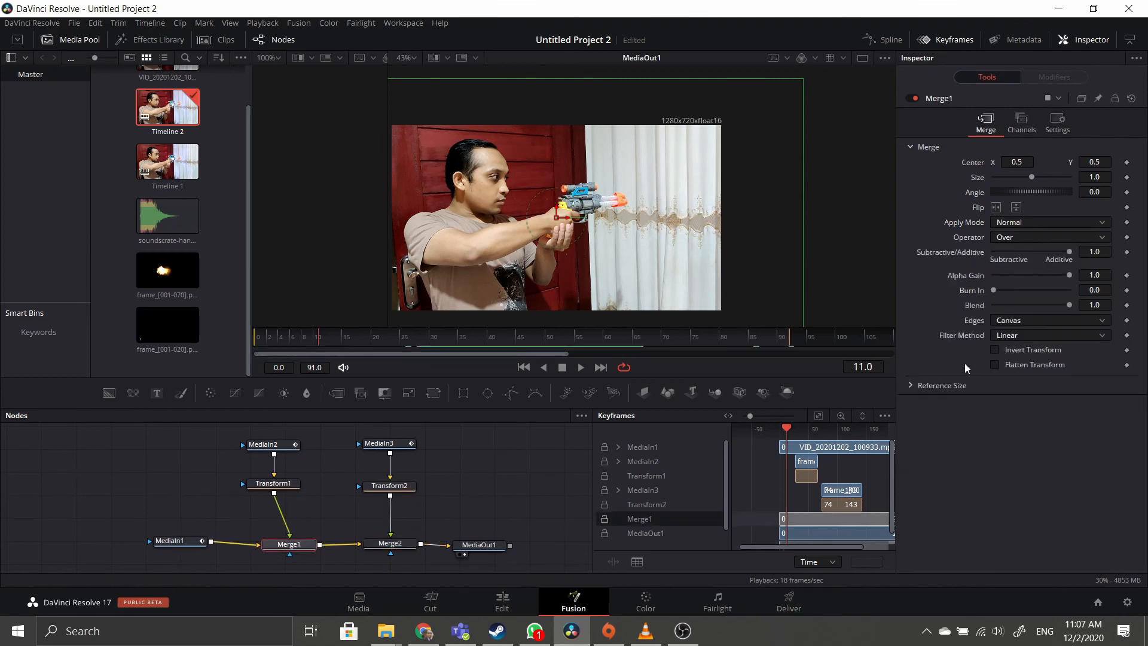
left_click(1023, 223)
left_click(1024, 246)
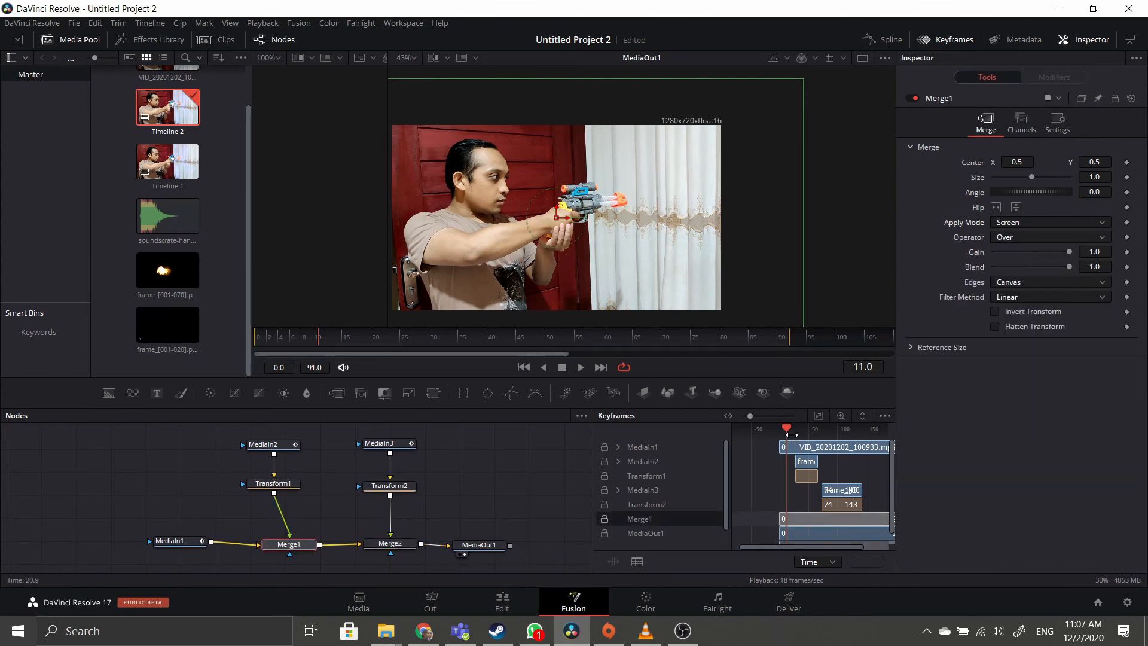
left_click_drag(790, 434, 777, 429)
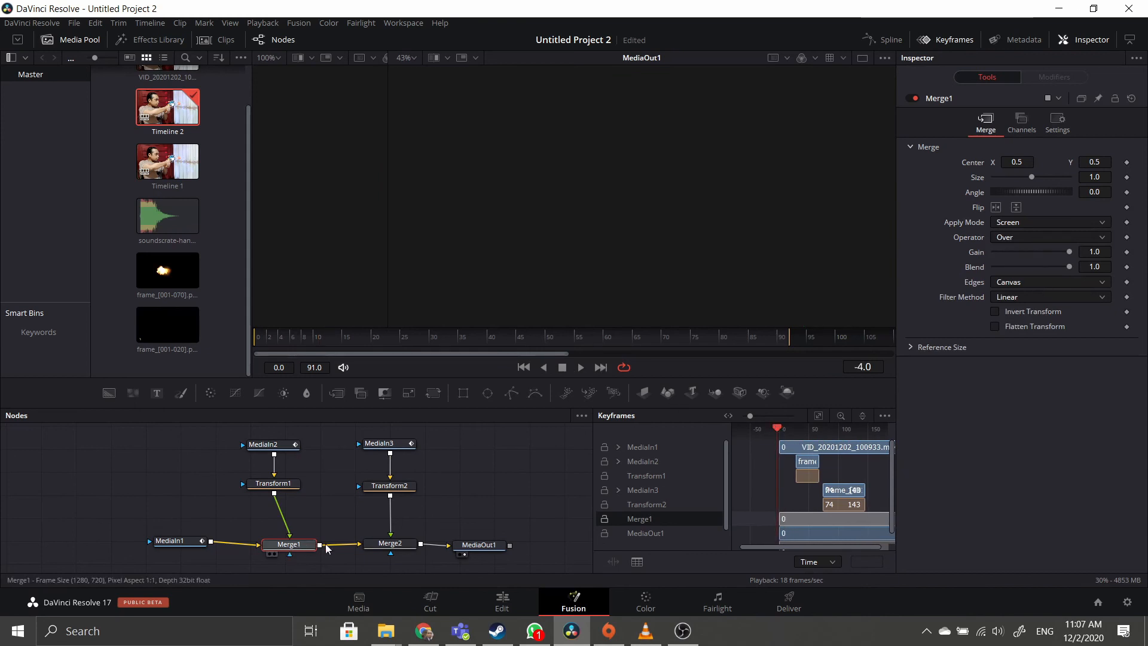
left_click(390, 543)
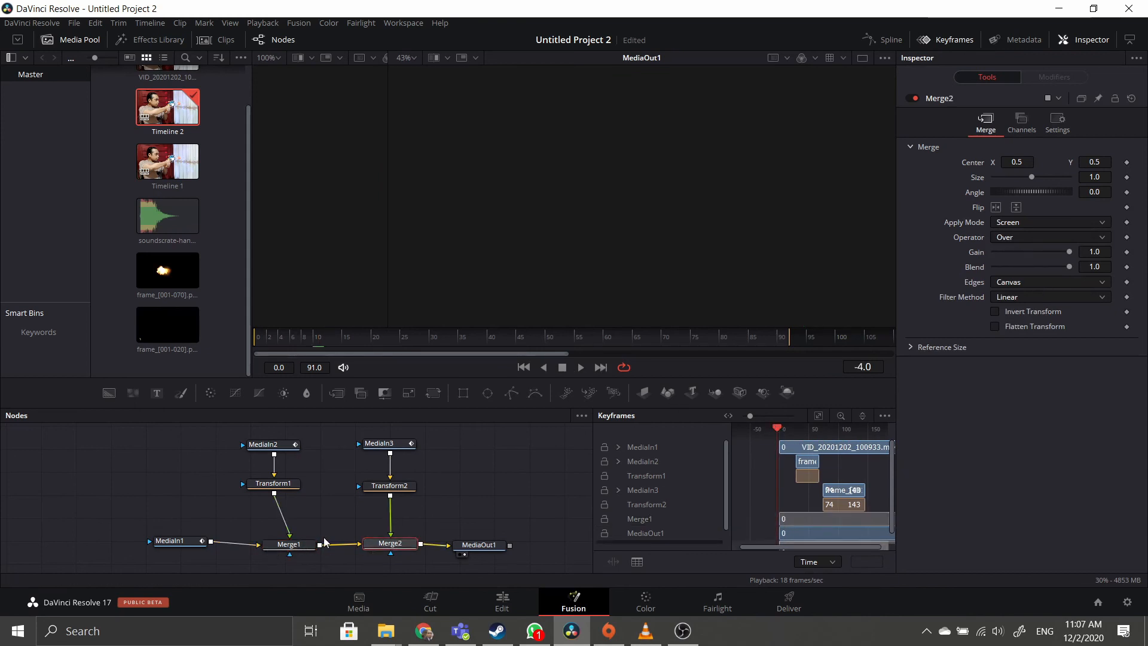
left_click(286, 544)
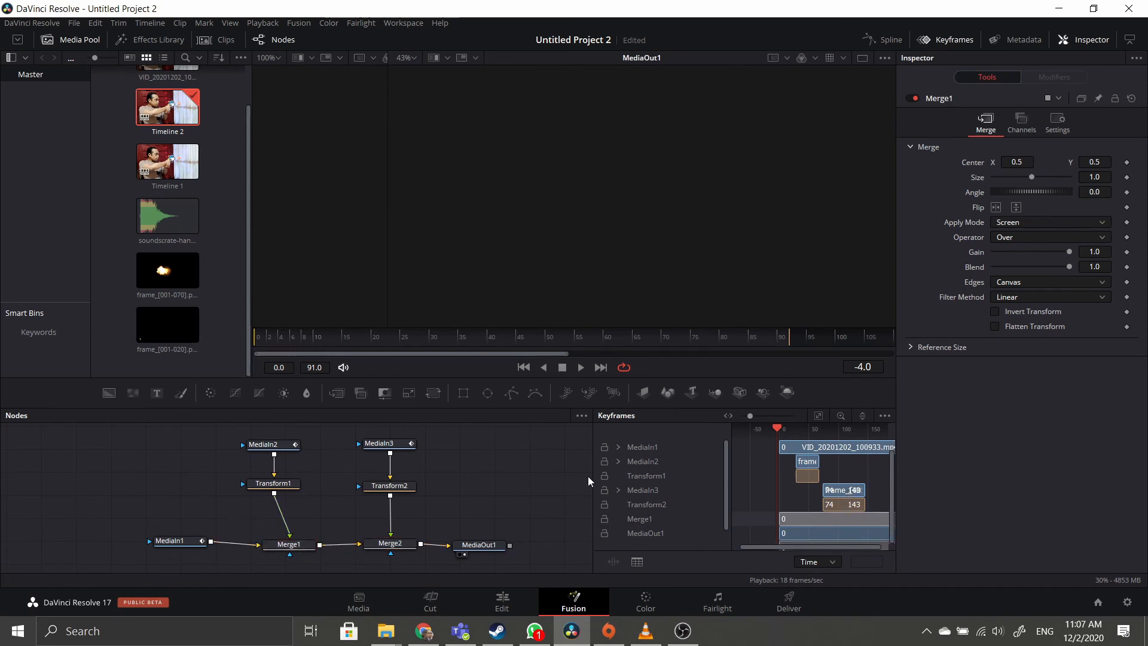
left_click_drag(590, 476, 532, 476)
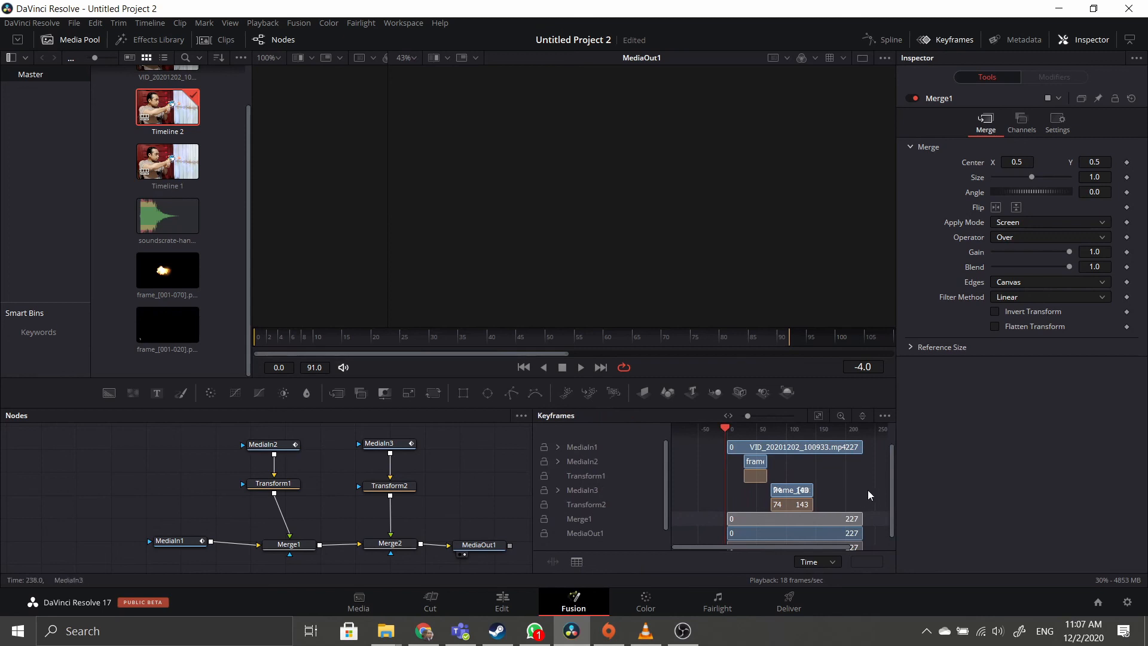
left_click(577, 367)
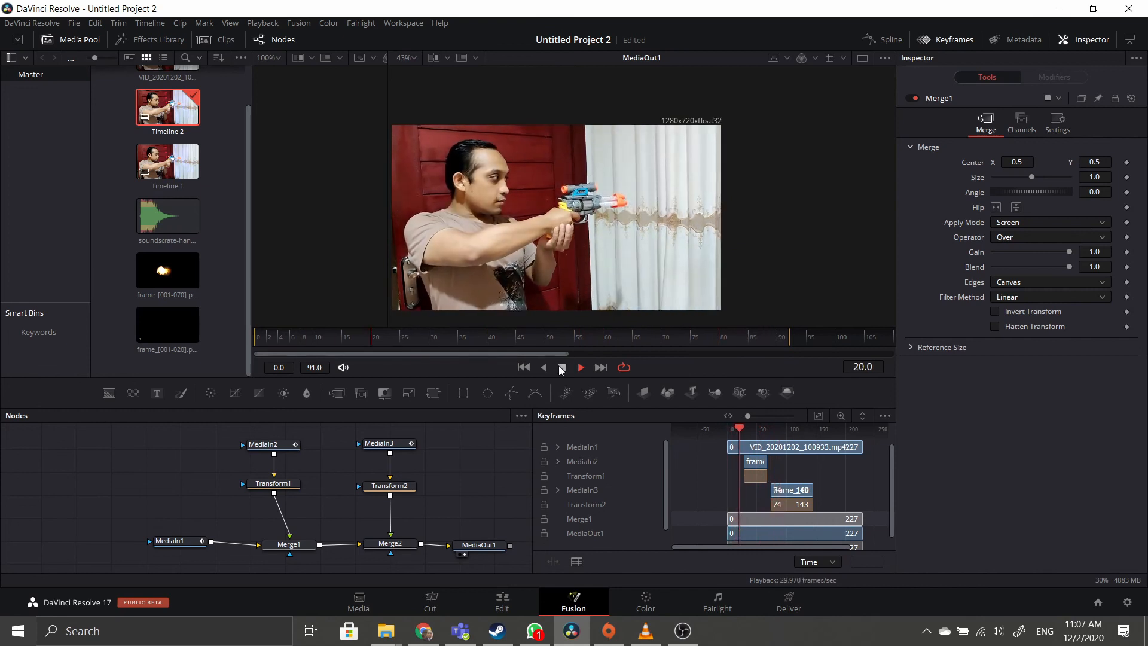
Open Timeline 2 on the Edit page and step to the first flash frame near 01:00:00:28.
left_click(563, 367)
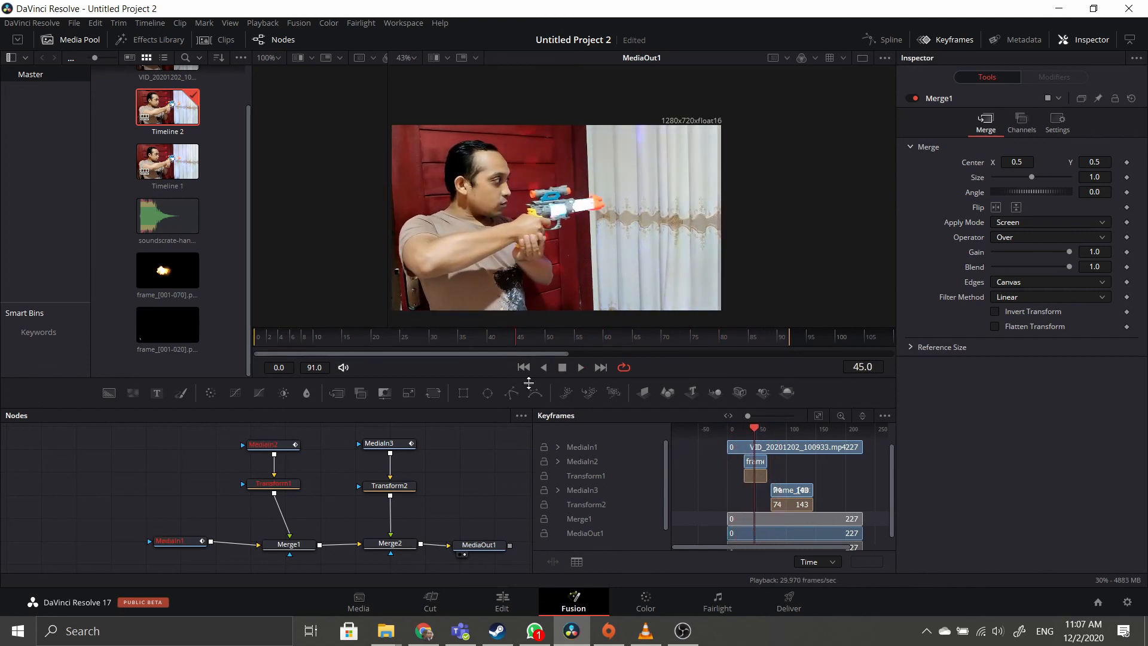
left_click(503, 601)
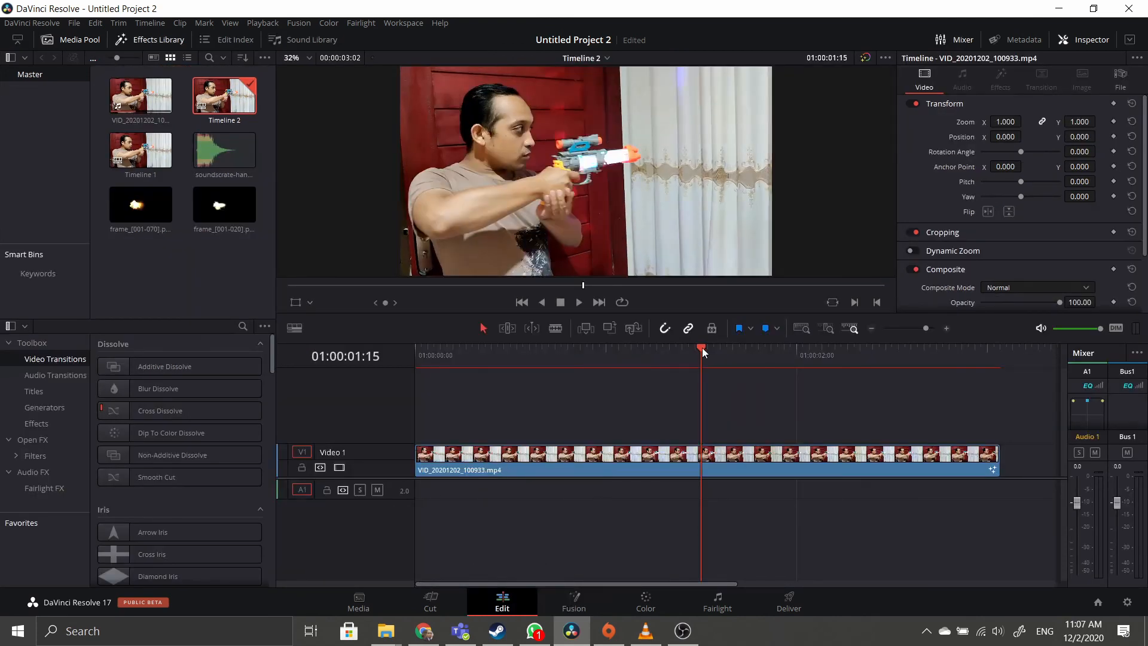
left_click_drag(703, 353, 565, 357)
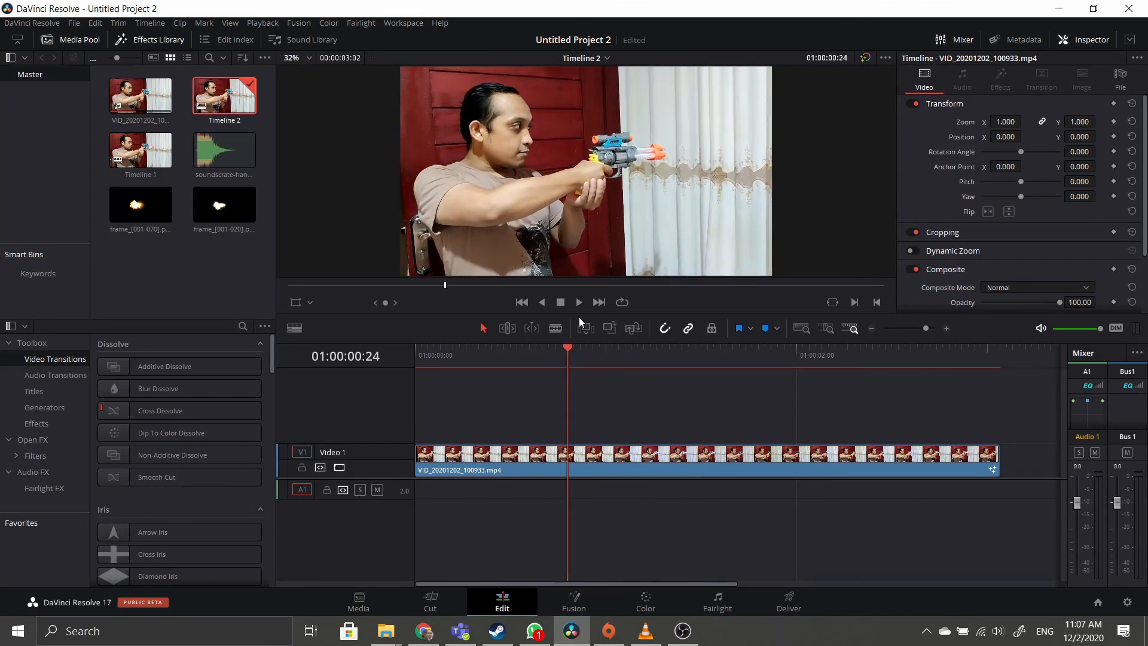
key("Right")
key("Right")
key("Right")
key("Right")
key("Right")
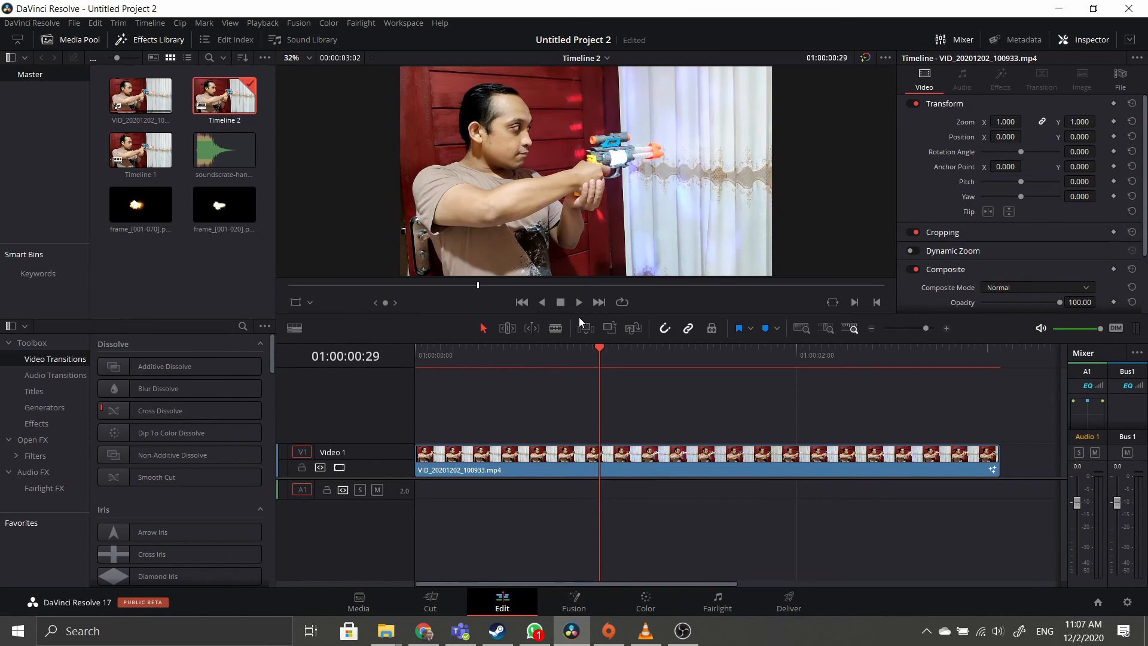
key("Left")
key("Left")
key("Right")
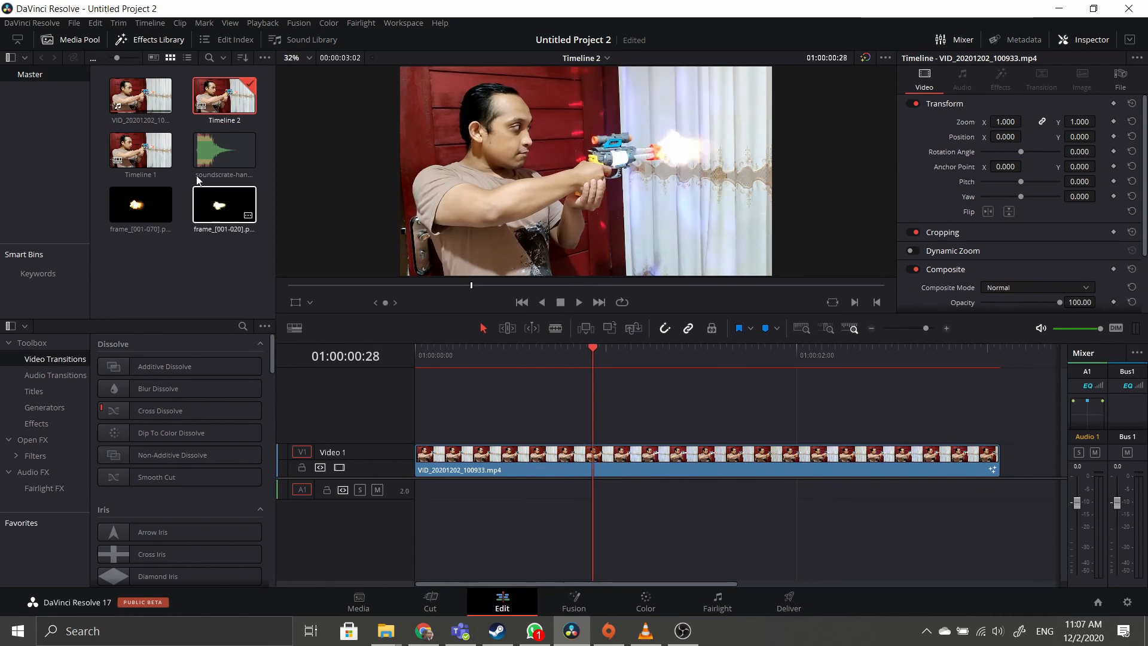
Place soundscrate-handgunshot.mp3 on track A1 at the first and second muzzle flashes.
left_click_drag(224, 150, 603, 496)
left_click_drag(601, 356, 888, 355)
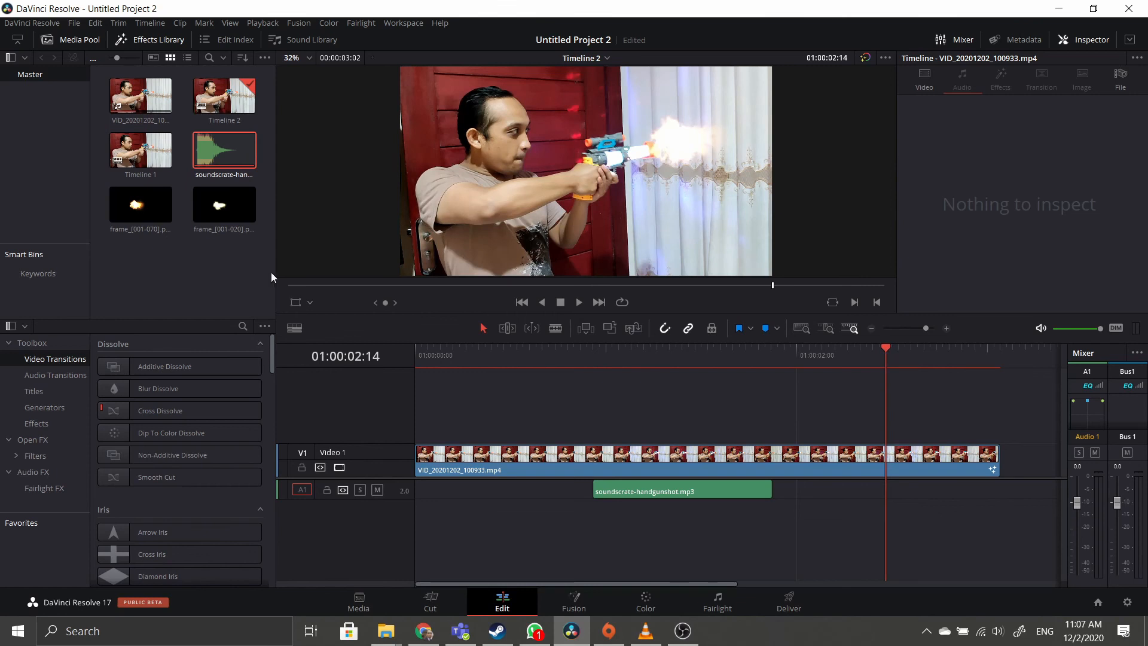
left_click_drag(224, 151, 896, 492)
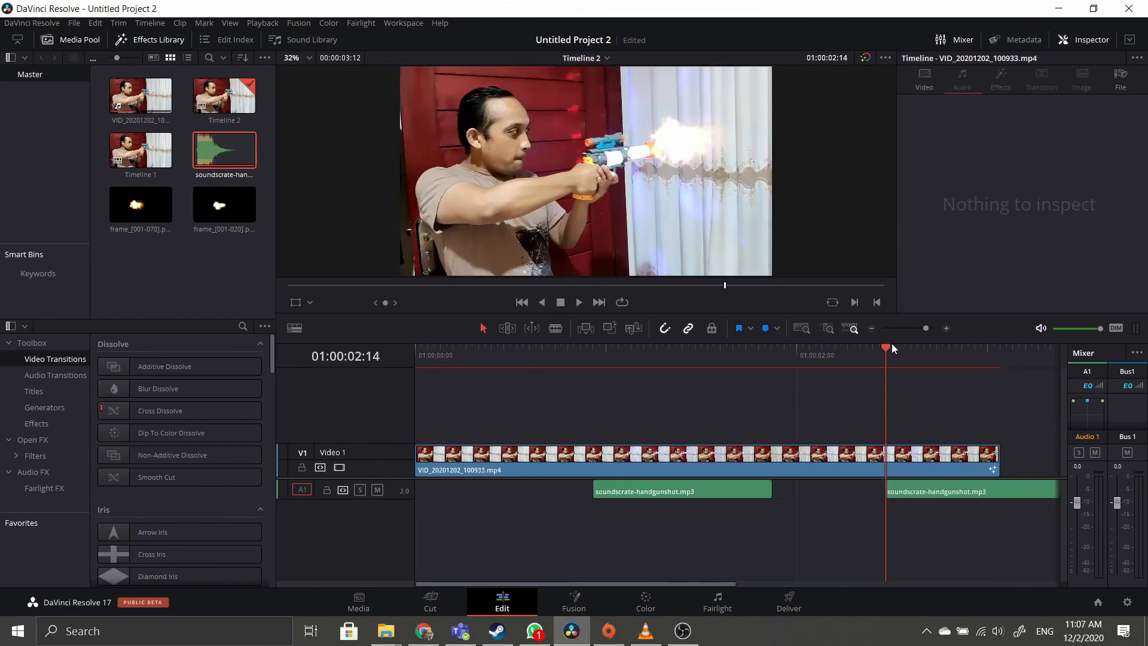
Trim the second gunshot clip to end with the video and return to the timeline start.
left_click(1006, 492)
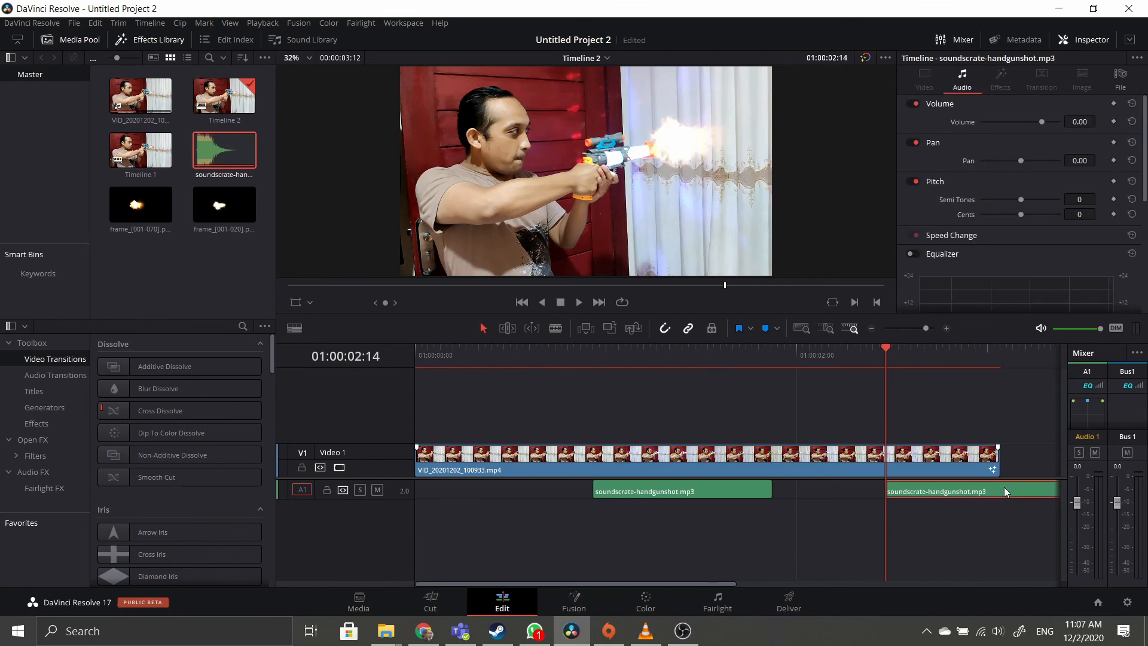
scroll(1030, 496, "down", 1)
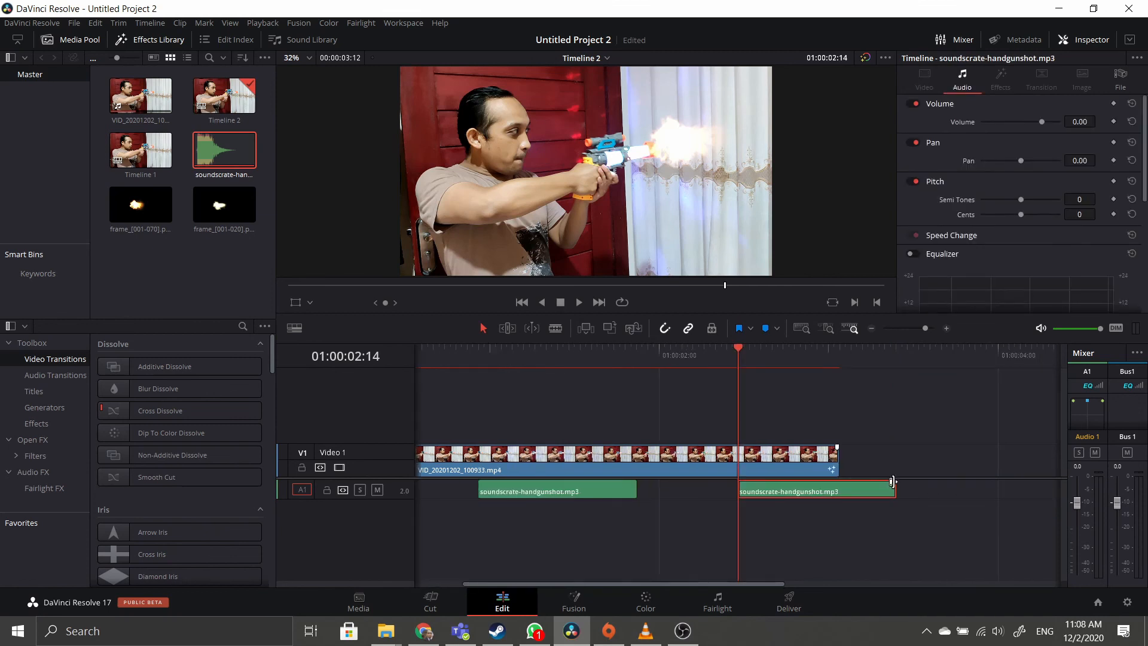
left_click_drag(900, 491, 841, 489)
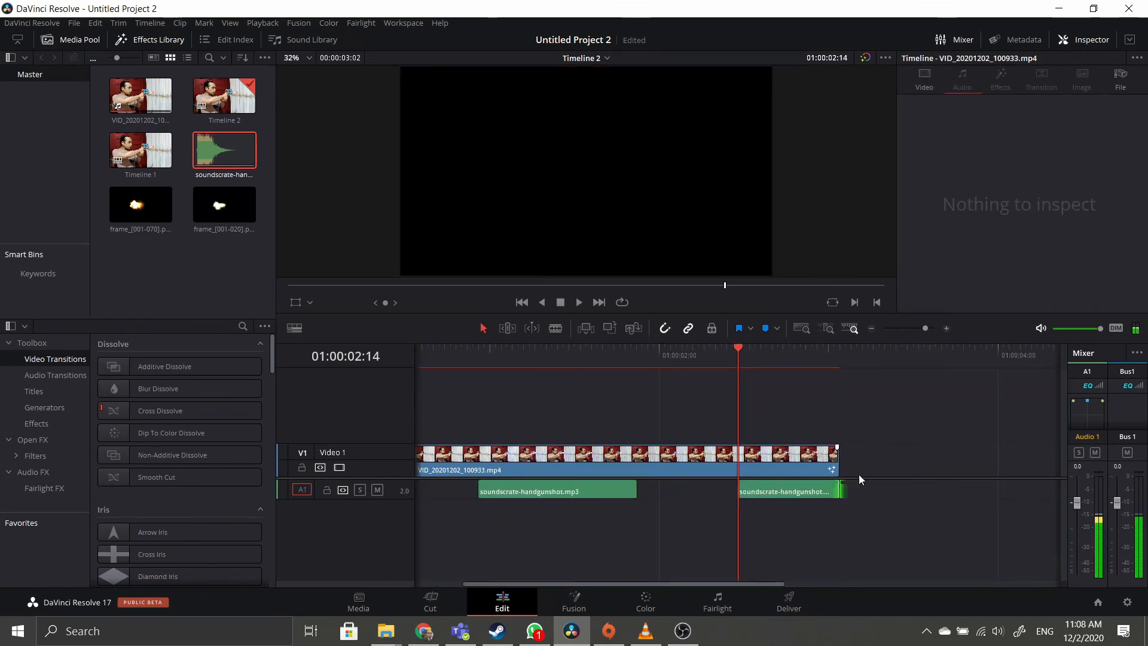
left_click_drag(746, 361, 413, 371)
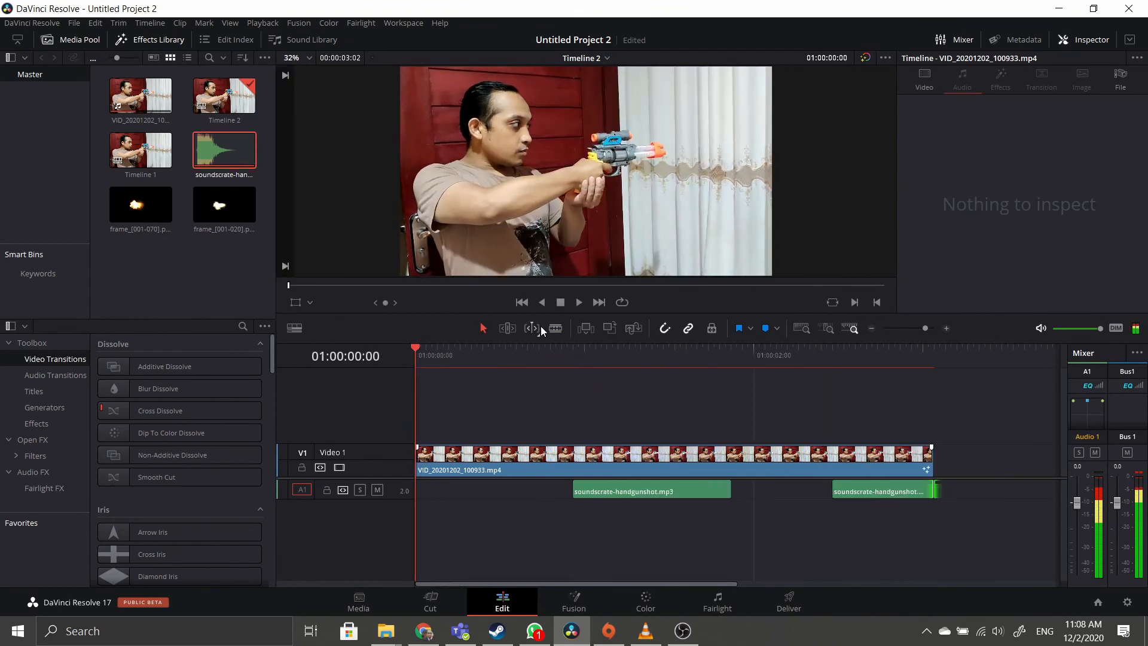
Play the edit to check gunshot sync, then switch to the Deliver page.
left_click(579, 302)
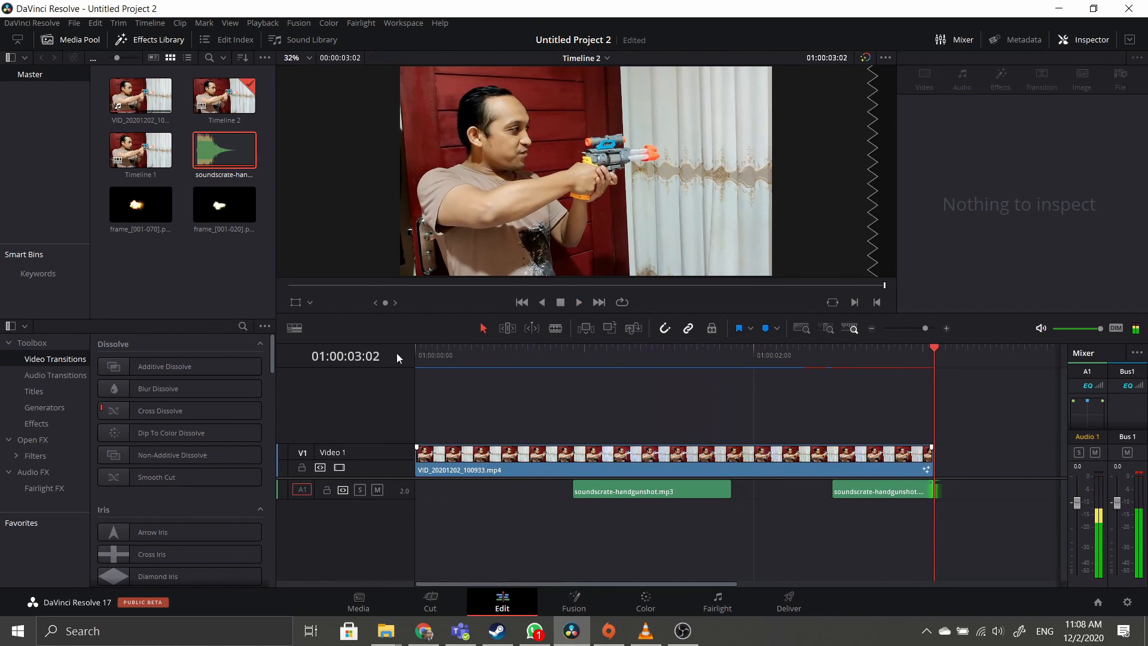
left_click(618, 474)
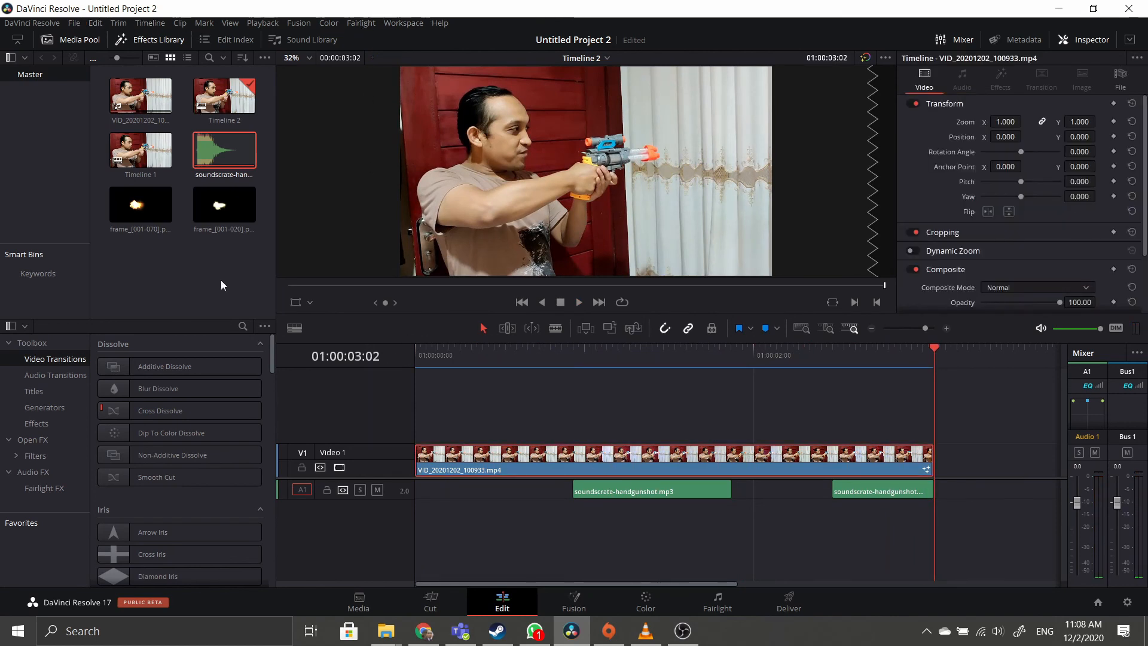
left_click(788, 603)
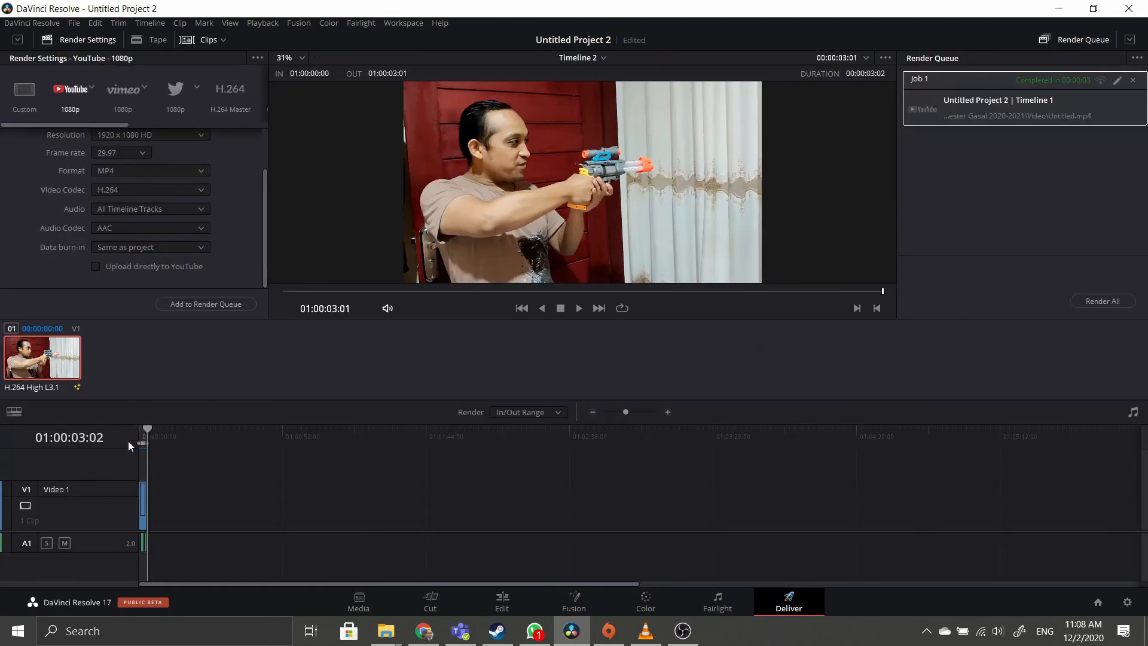
Set the render output file name to testrender.
scroll(152, 257, "up", 2)
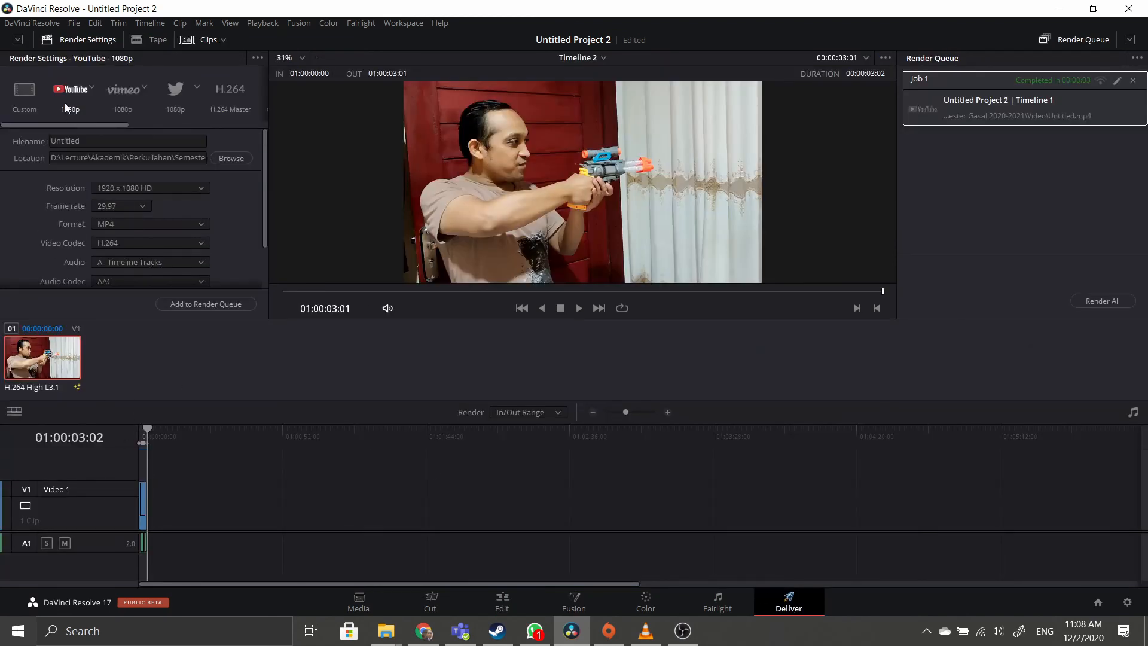
left_click(234, 158)
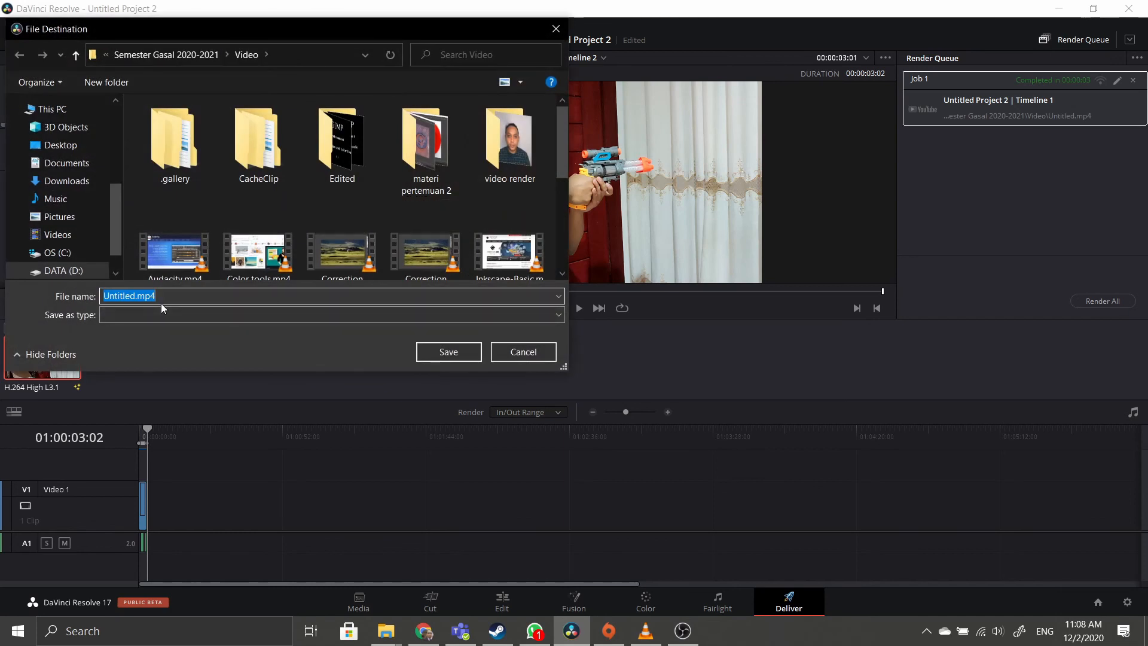
type("testrender")
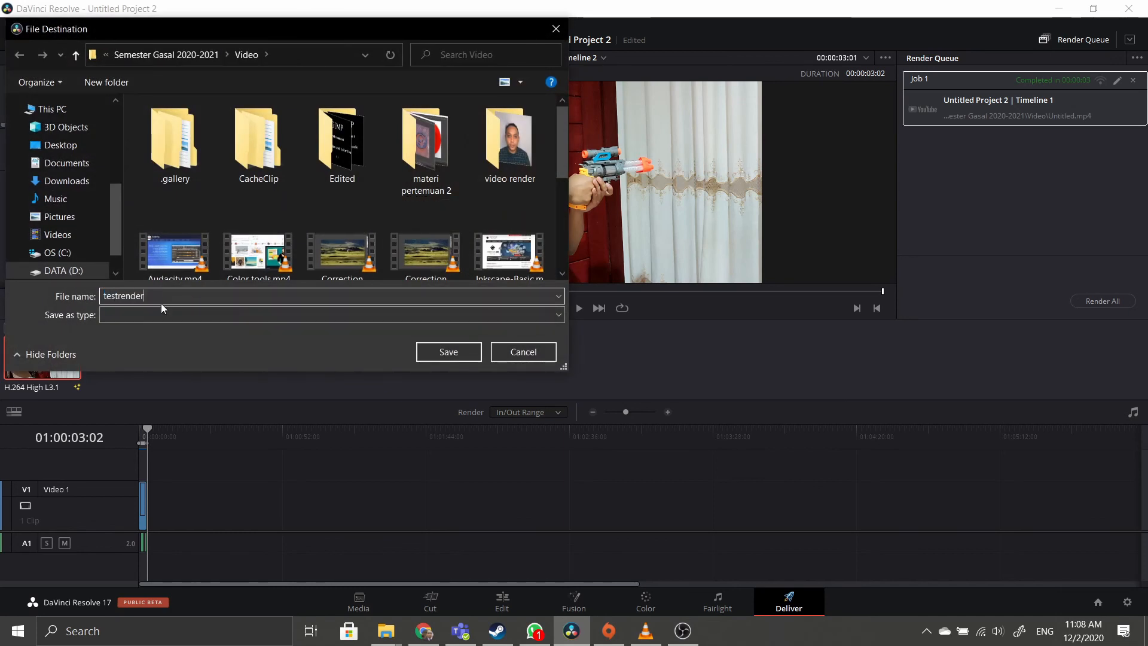
left_click(446, 353)
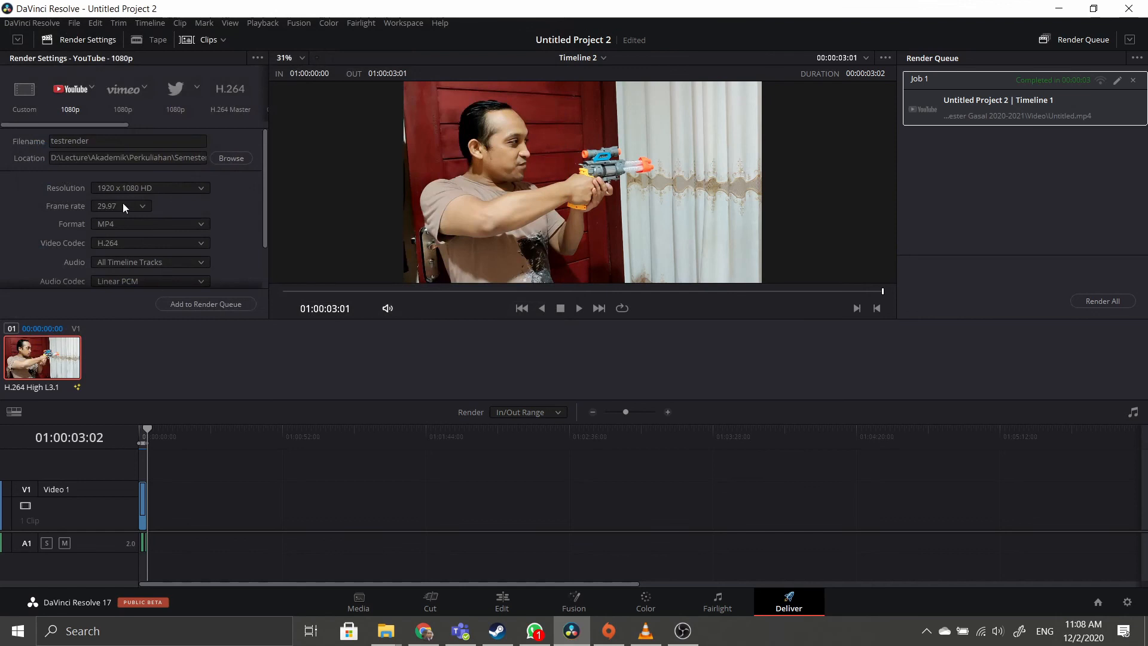
Add Timeline 2 to the render queue, render it, and review the finished file.
scroll(158, 191, "down", 1)
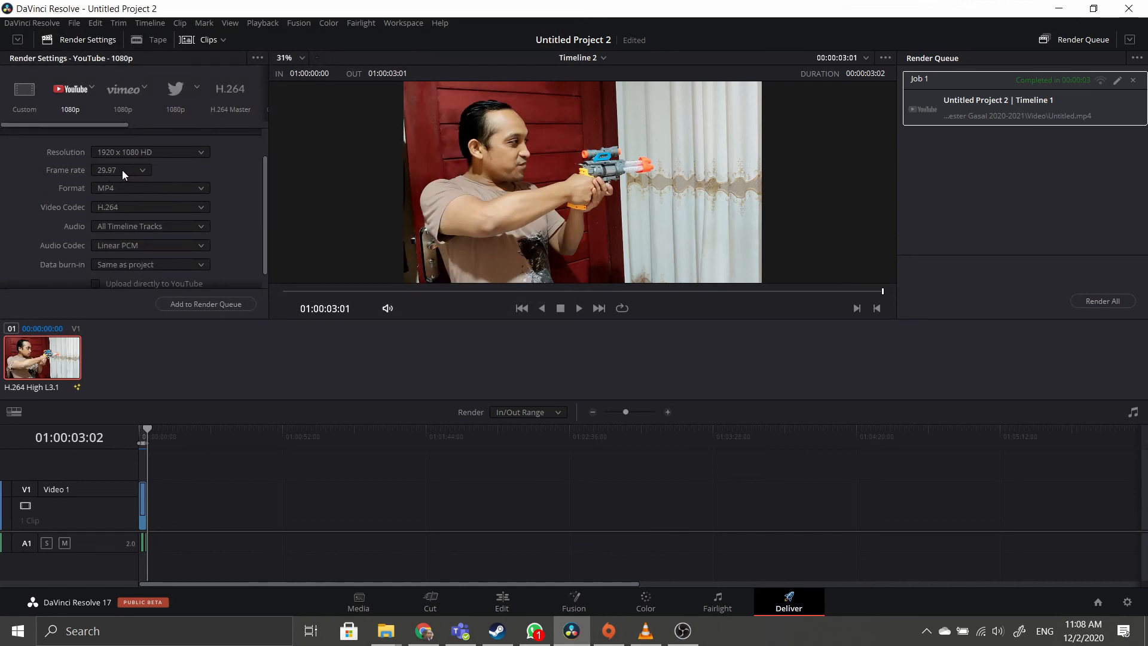
scroll(122, 170, "down", 1)
left_click(203, 304)
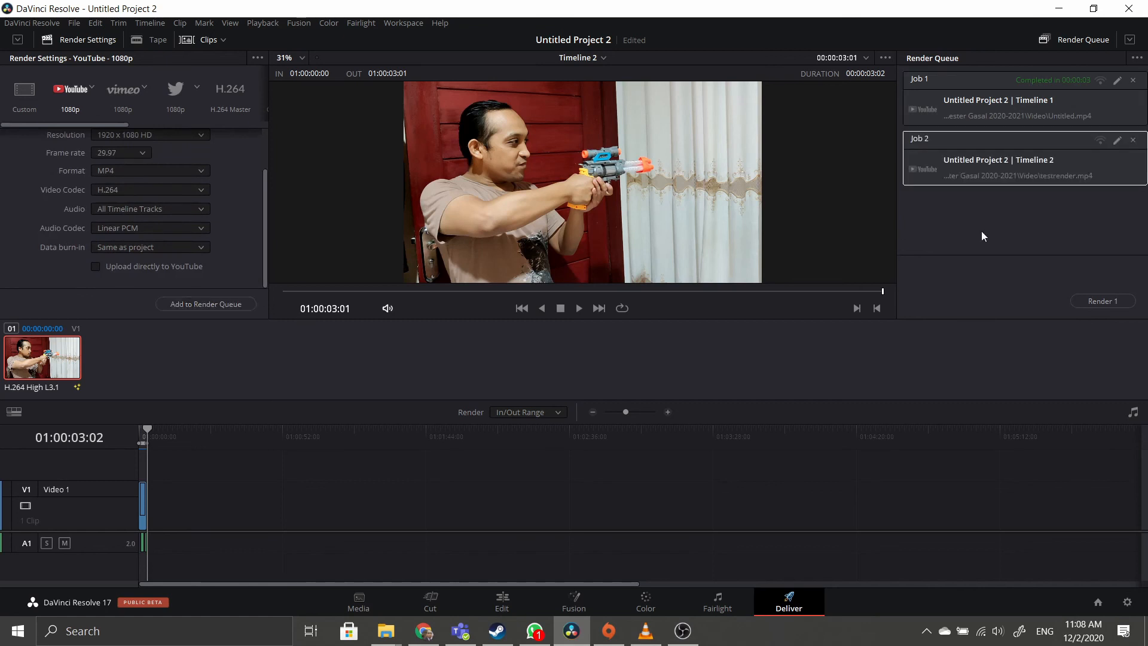
left_click(1107, 301)
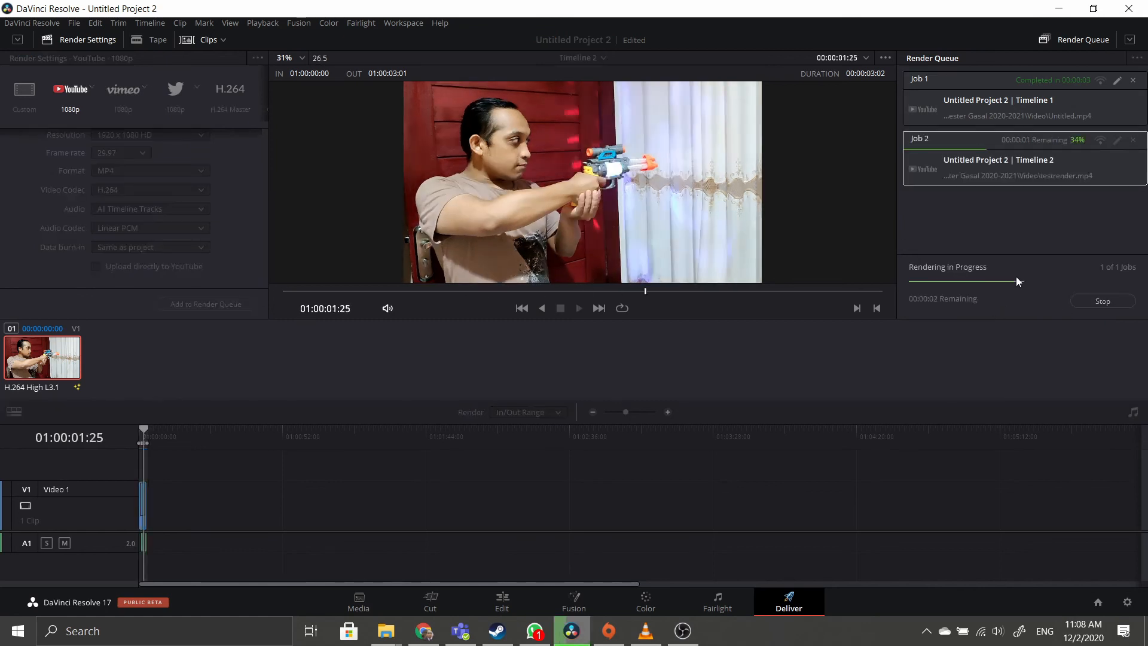
right_click(999, 166)
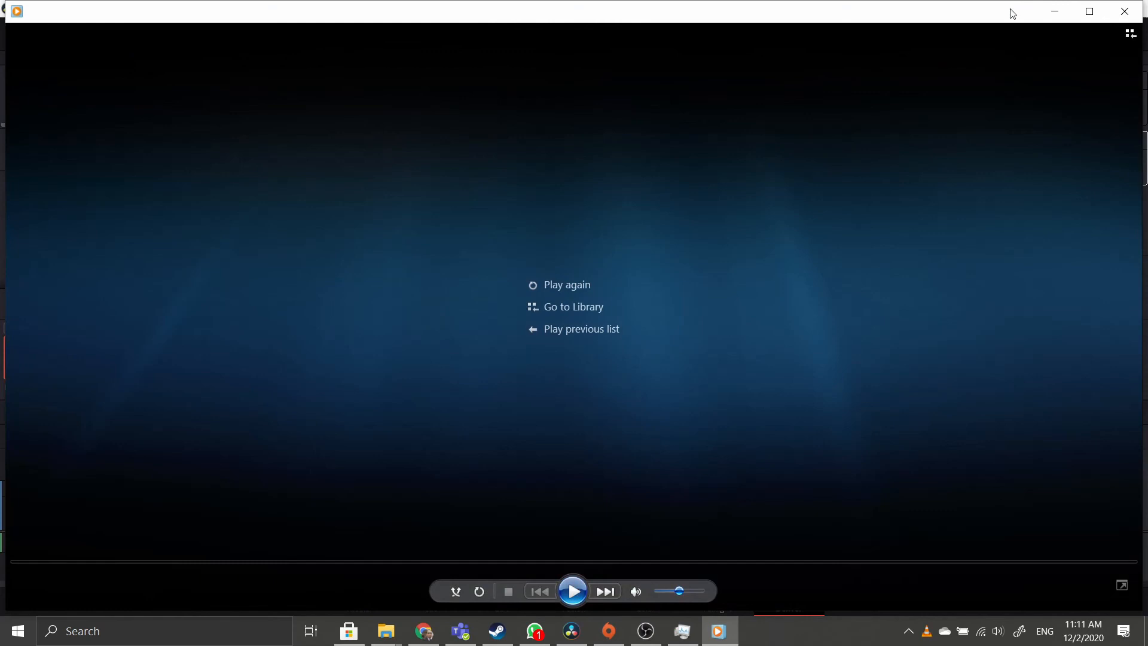
left_click(1125, 12)
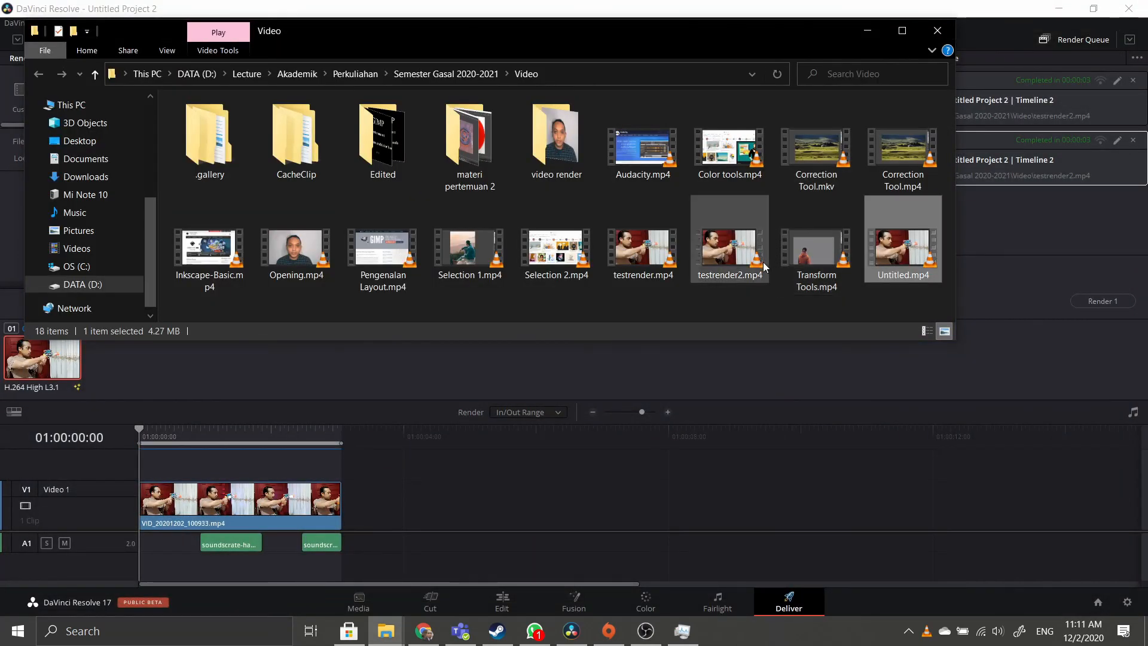